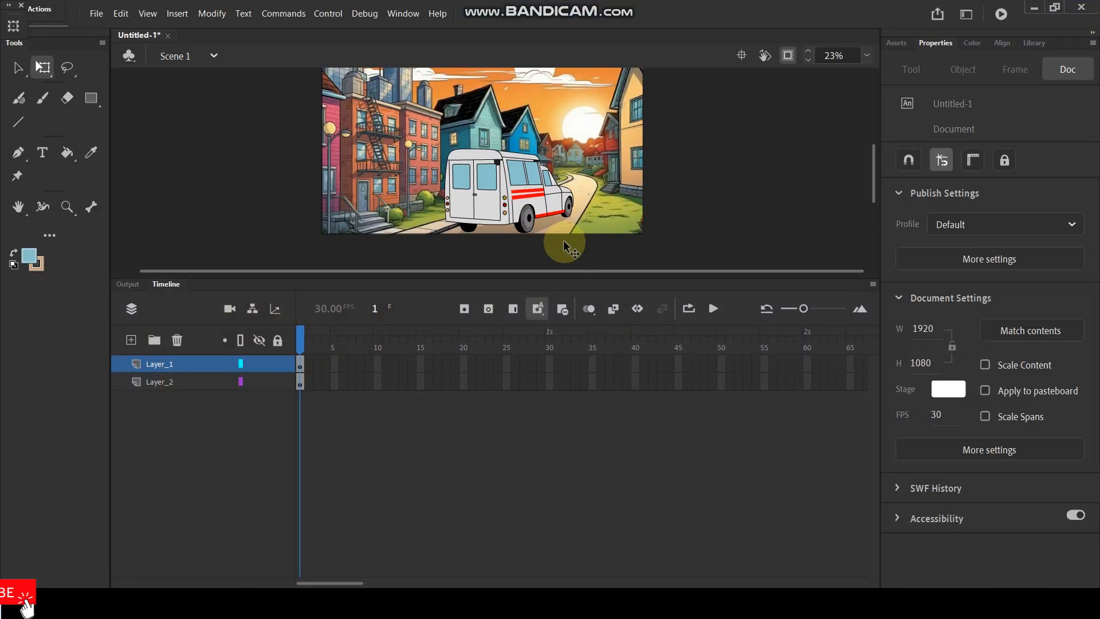
- Shift the van slightly left to about X 1111 and open its Carrying_CAR symbol for editing
click(596, 140)
click(519, 194)
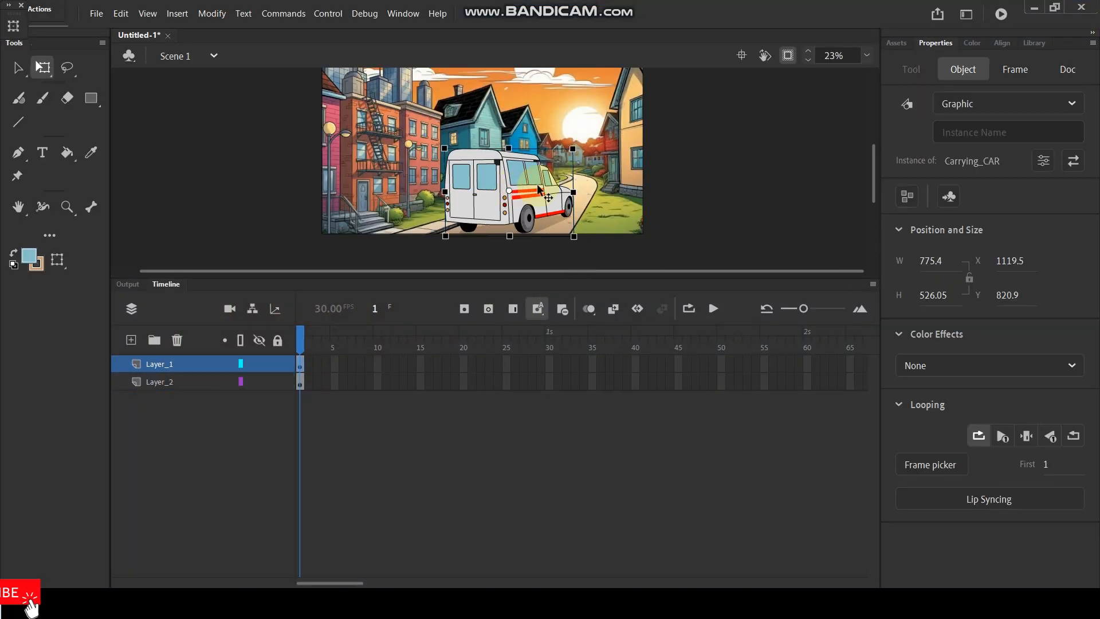
scroll(521, 195, up, 2)
drag(522, 194, 521, 166)
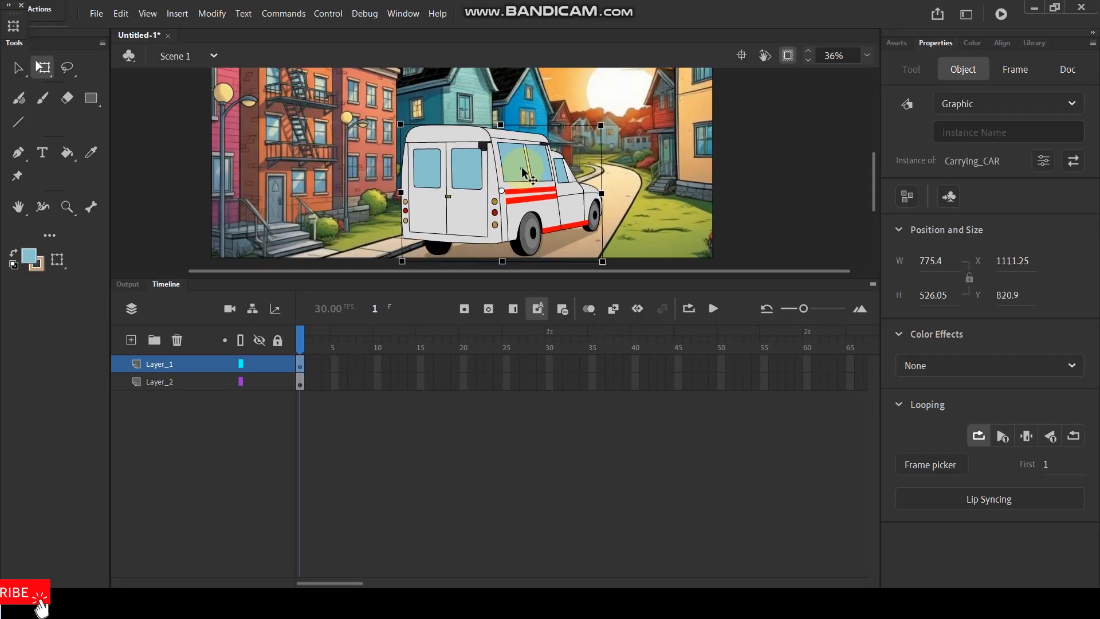
double_click(533, 226)
click(298, 358)
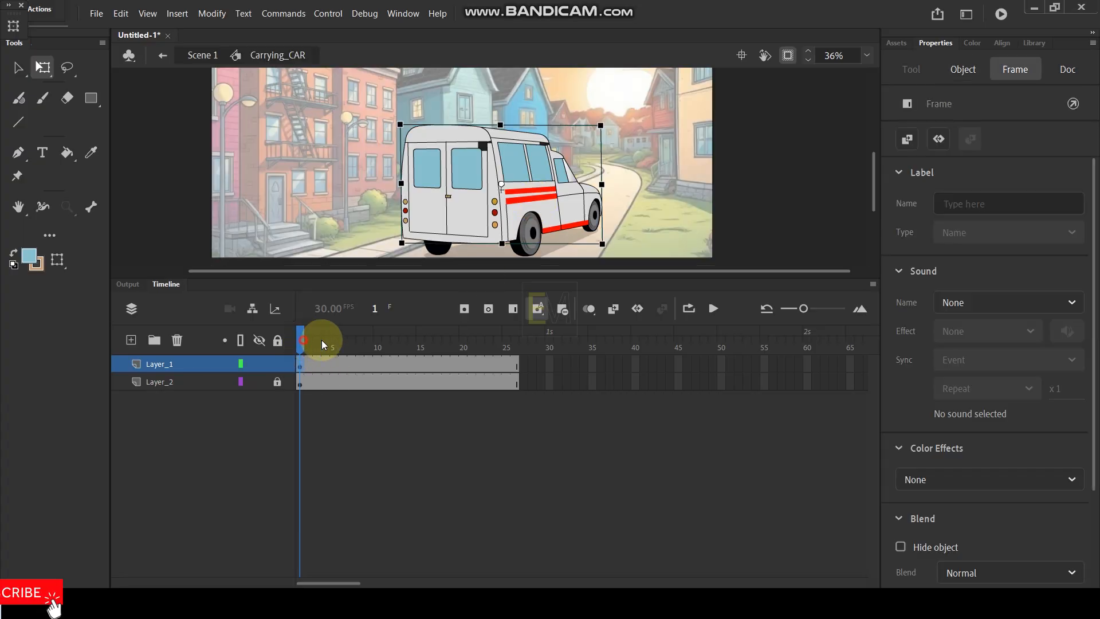
- Check the van's rear and front wheel instances in frame 1, then open the rear wheel's CAR_WHEELS symbol
click(303, 340)
click(534, 231)
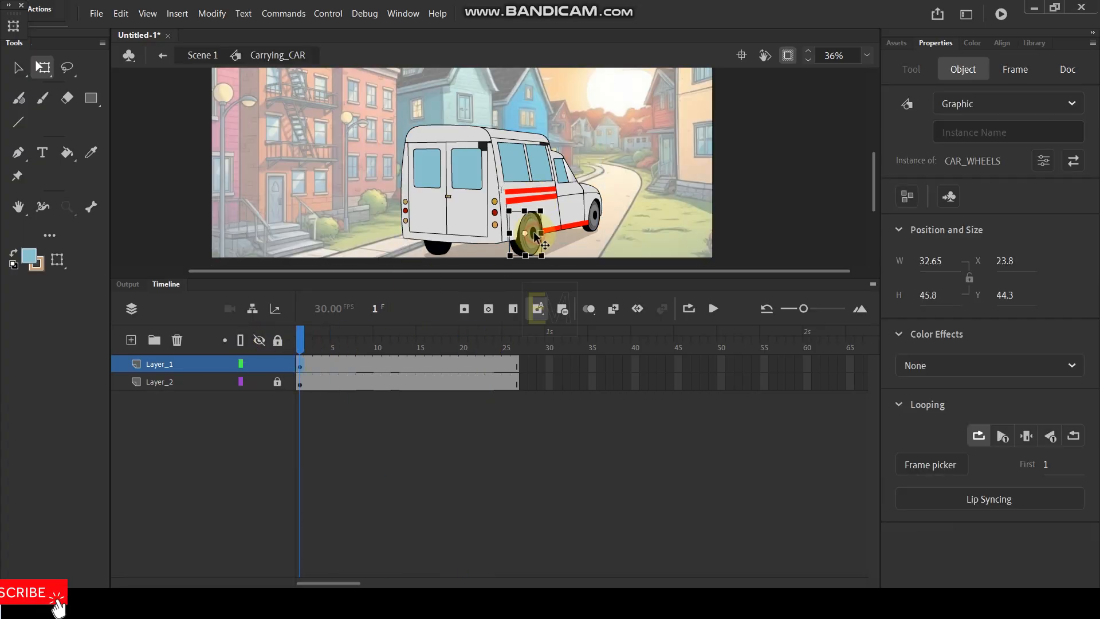
click(598, 218)
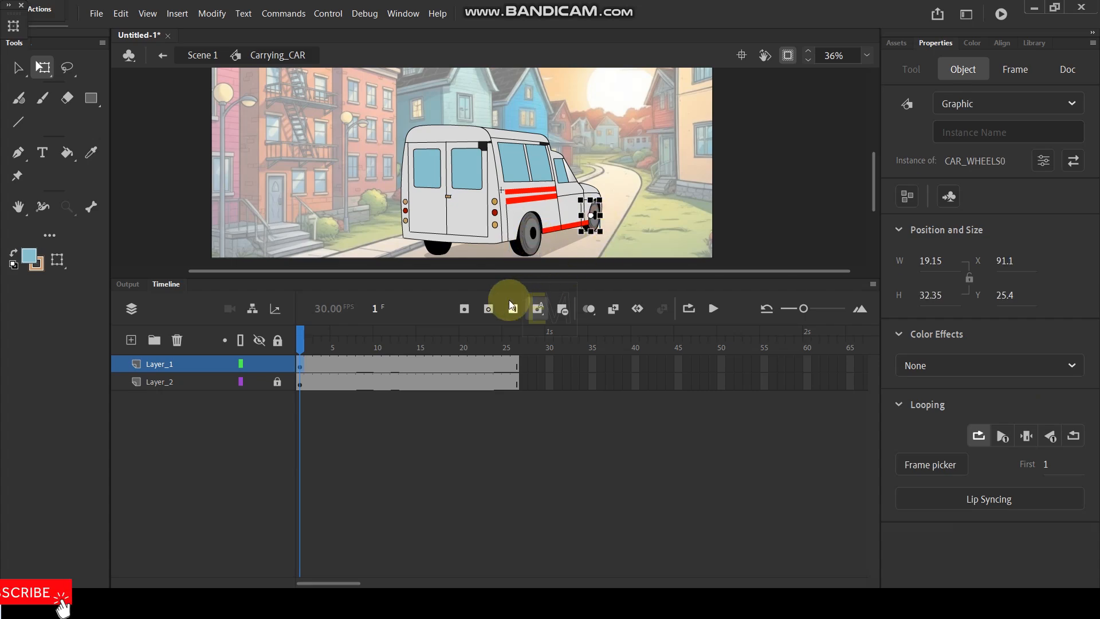
double_click(533, 240)
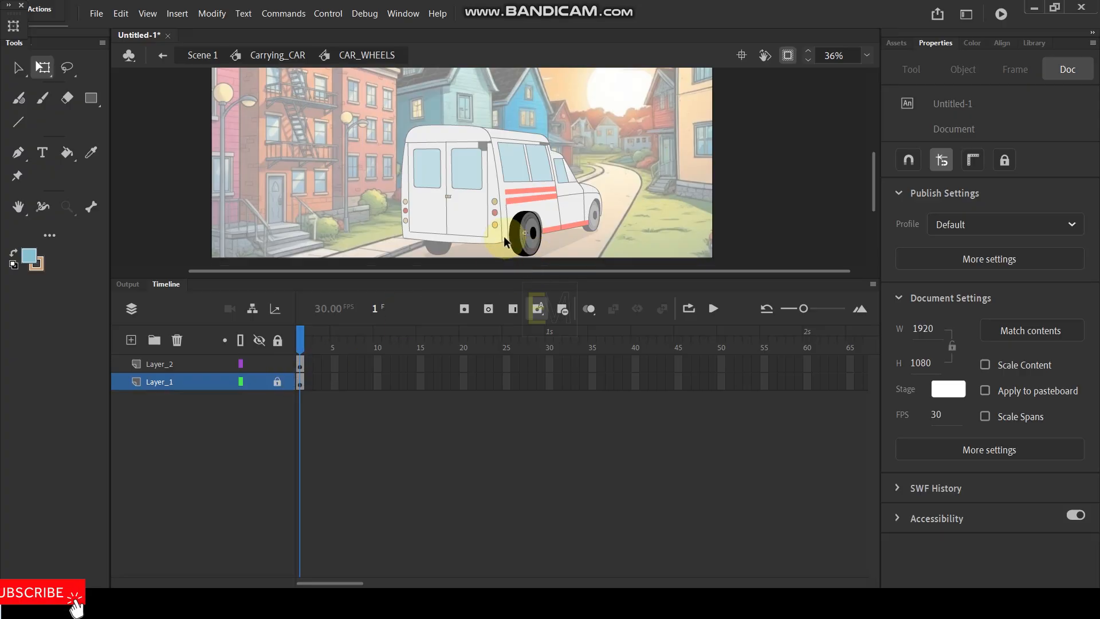
- Examine which parts of the rear wheel belong to Layer_2 and which to Layer_1, and keep Layer_1 locked
click(172, 364)
scroll(527, 230, up, 5)
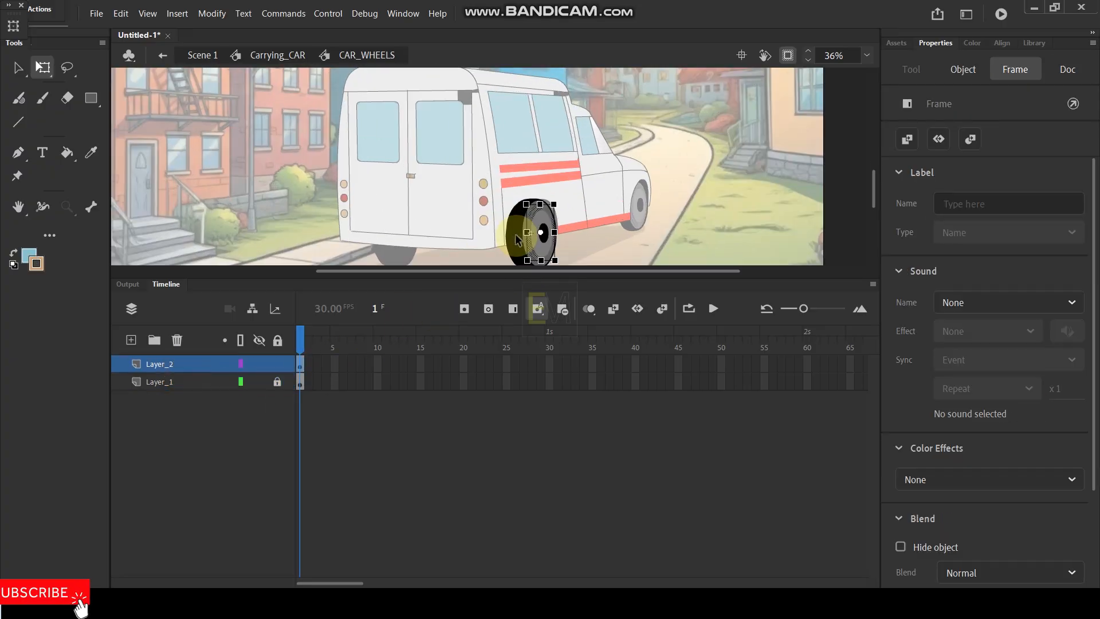
click(299, 392)
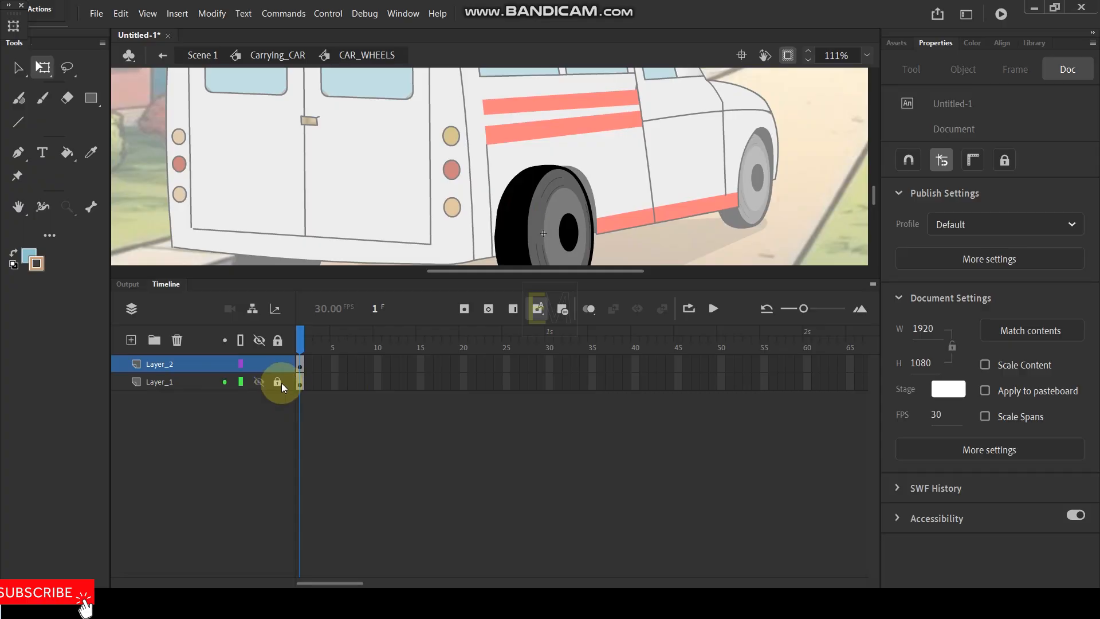
click(258, 381)
click(258, 382)
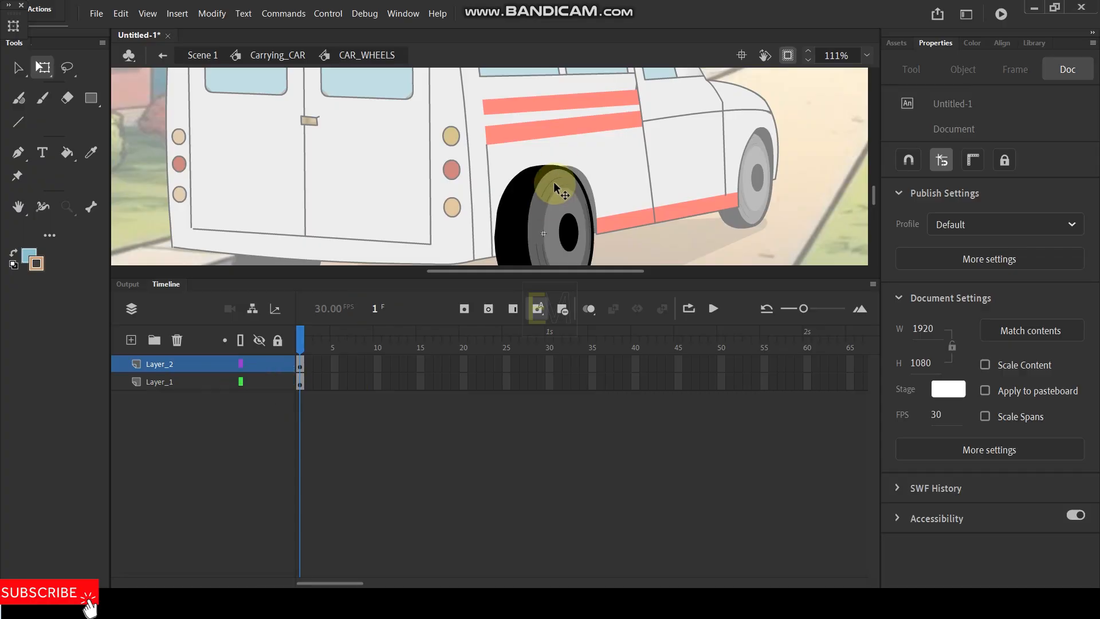
scroll(577, 117, down, 3)
scroll(577, 174, up, 4)
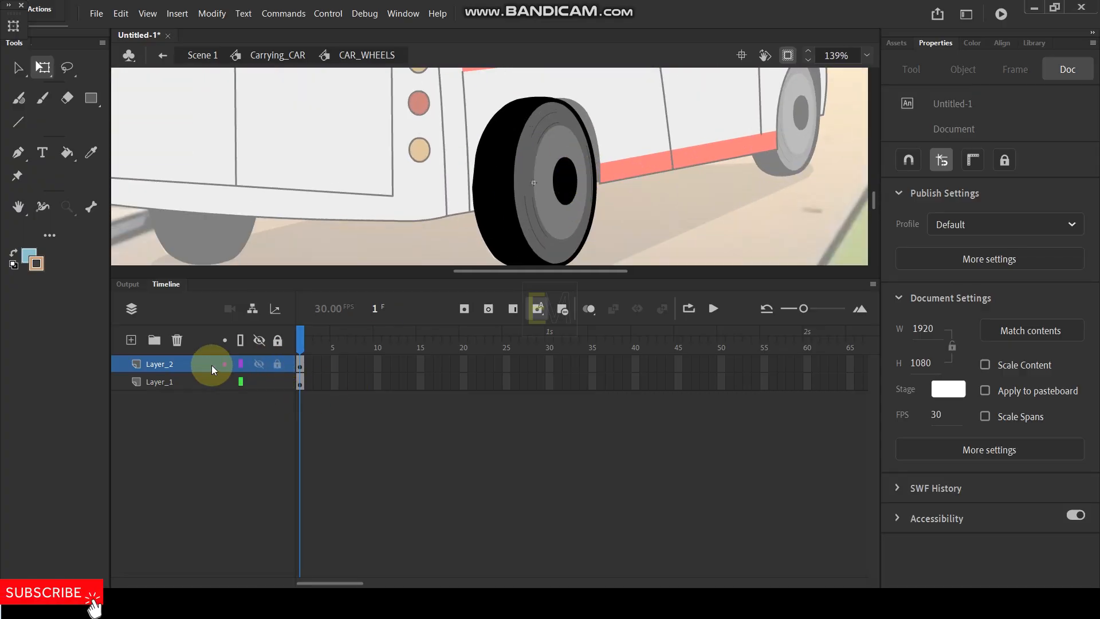
click(277, 381)
click(572, 216)
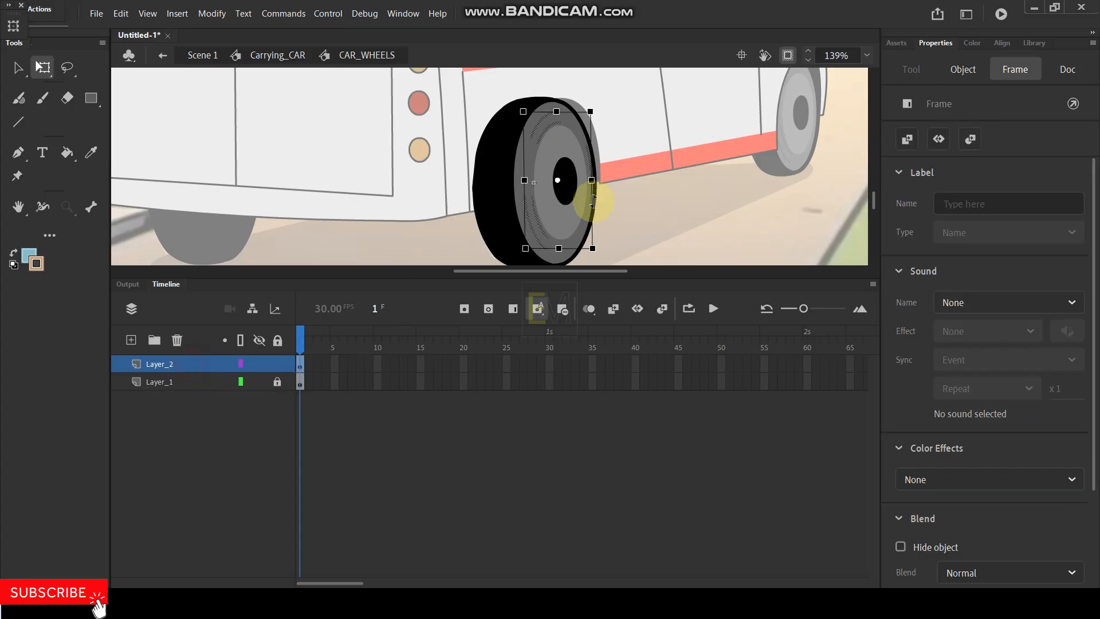
scroll(552, 135, up, 2)
scroll(615, 188, down, 1)
scroll(609, 169, down, 2)
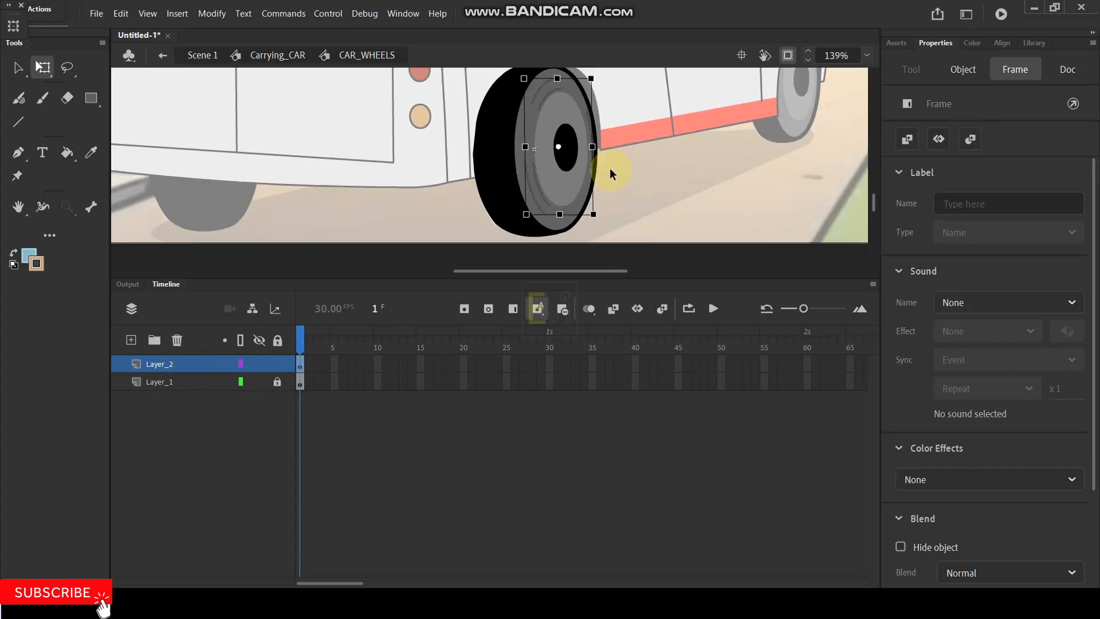
scroll(609, 132, up, 1)
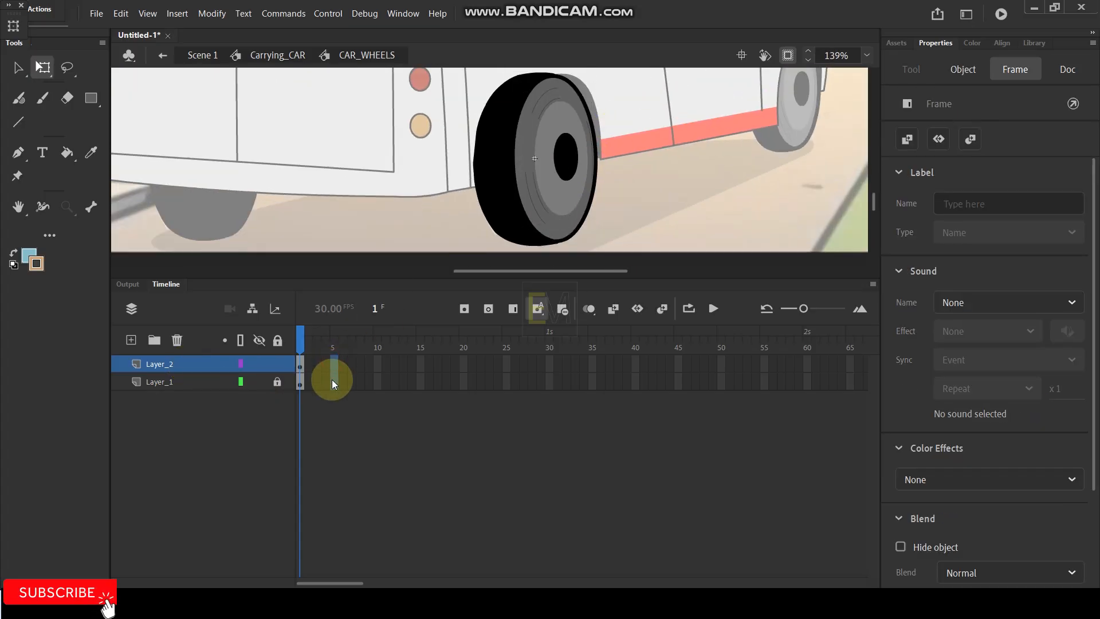
- Extend Layer_1 to frame 15 and insert a keyframe at frame 5 on Layer_2
click(332, 379)
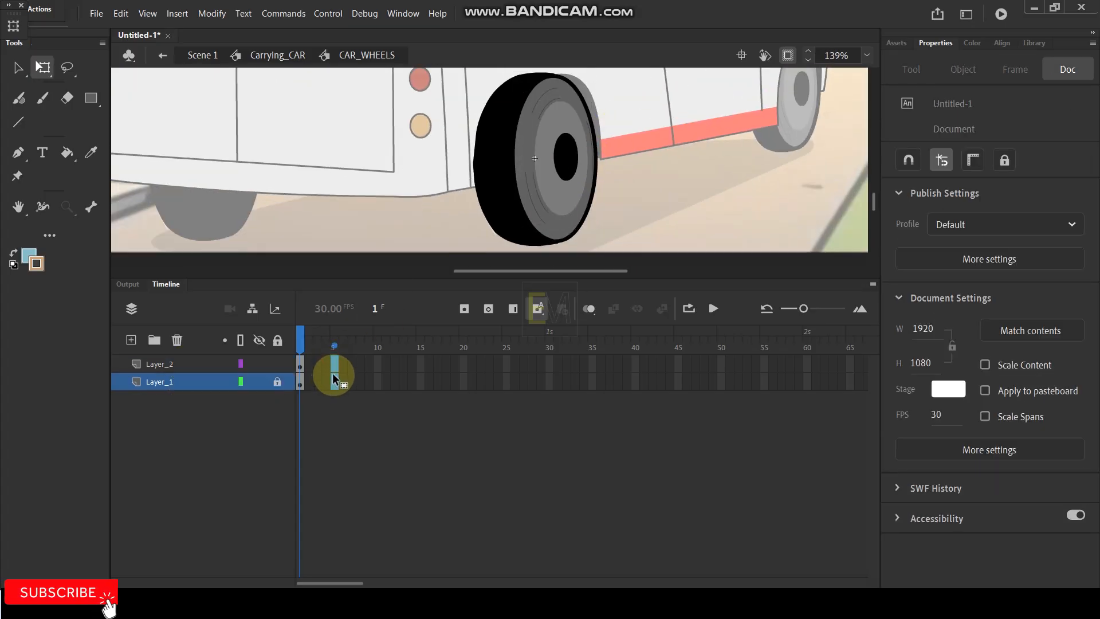
click(420, 381)
key(F5)
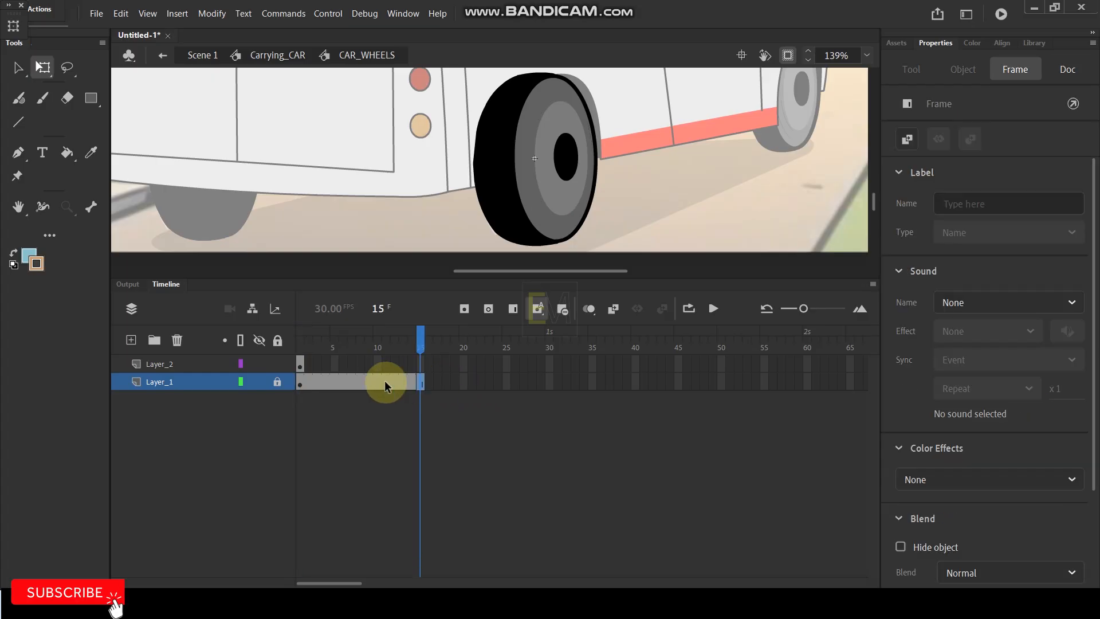
click(334, 364)
key(F6)
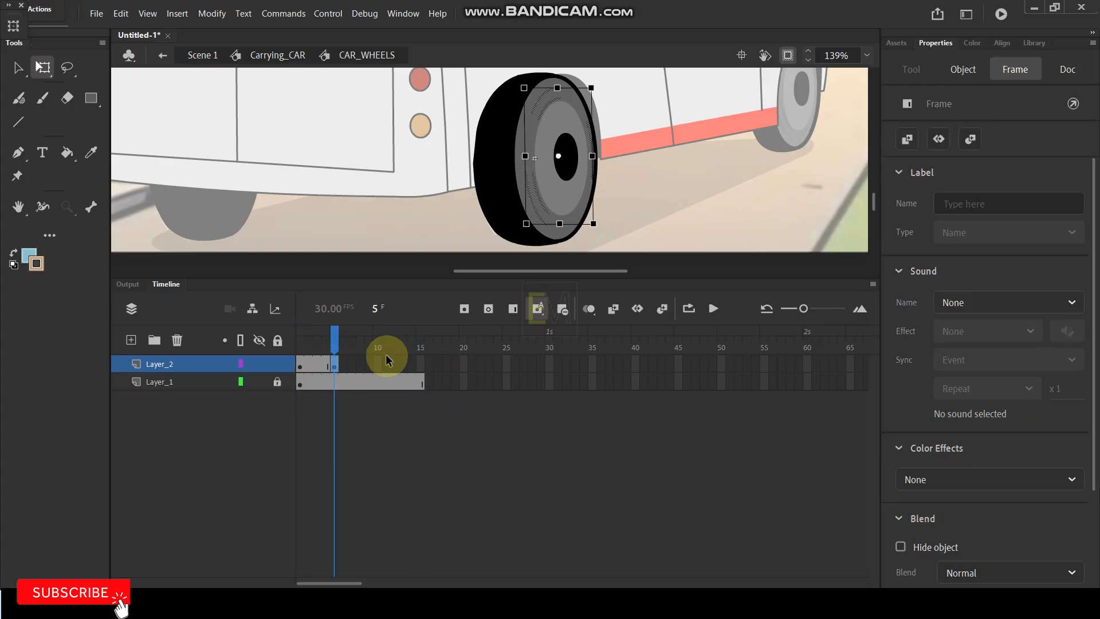
drag(599, 86, 601, 86)
key(ctrl+z)
click(660, 186)
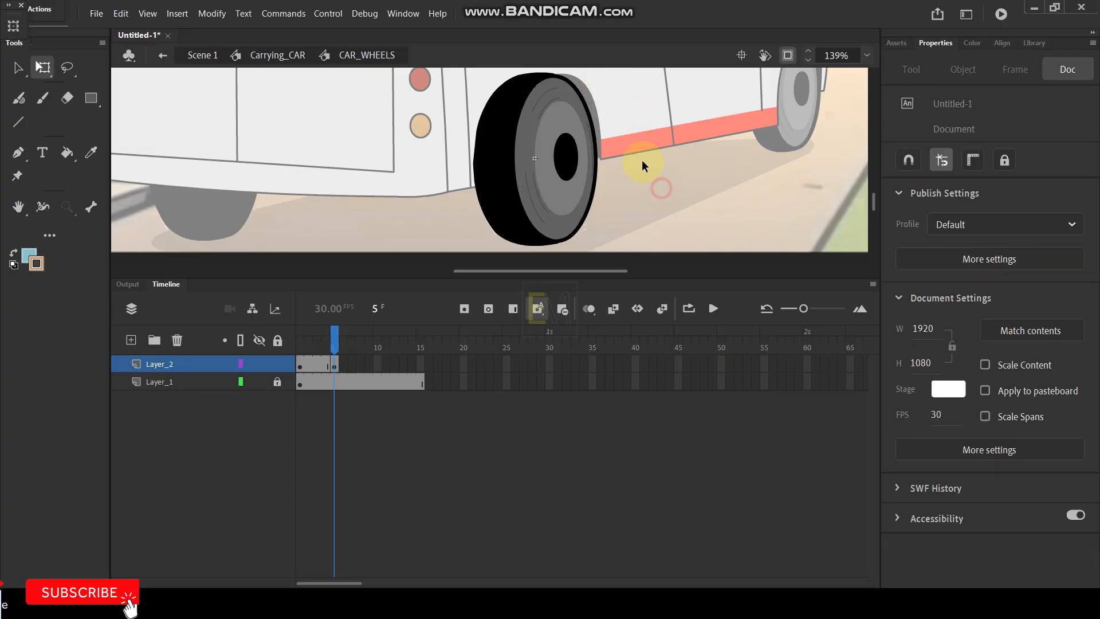
- In frame 5, cut the two lower-left curved lines from the rim and paste them onto the van's rear panel
scroll(559, 108, up, 1)
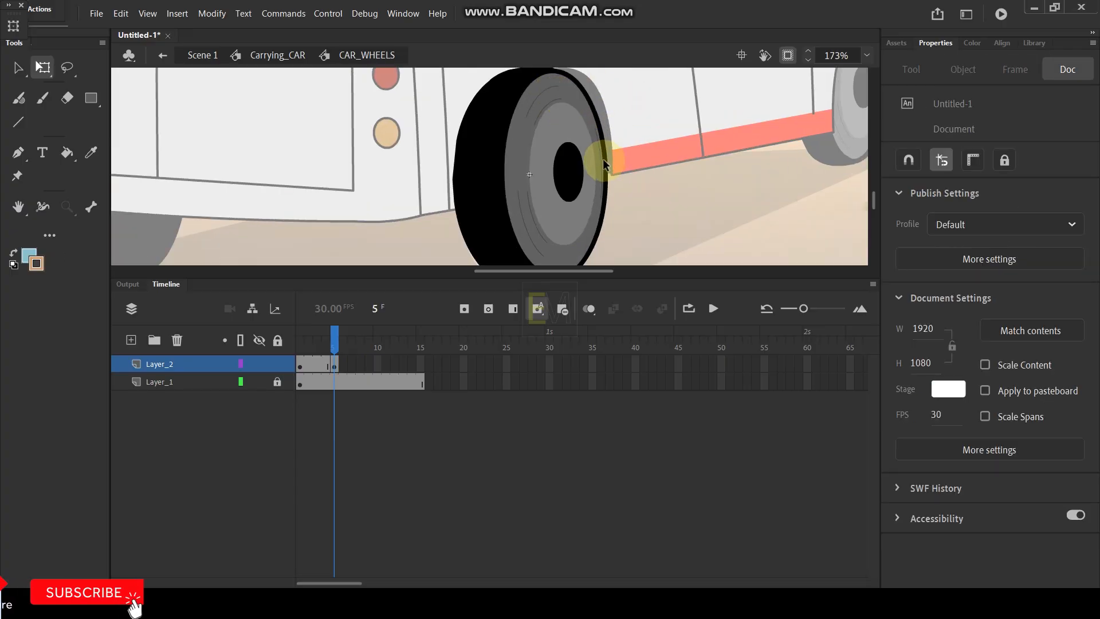
click(531, 208)
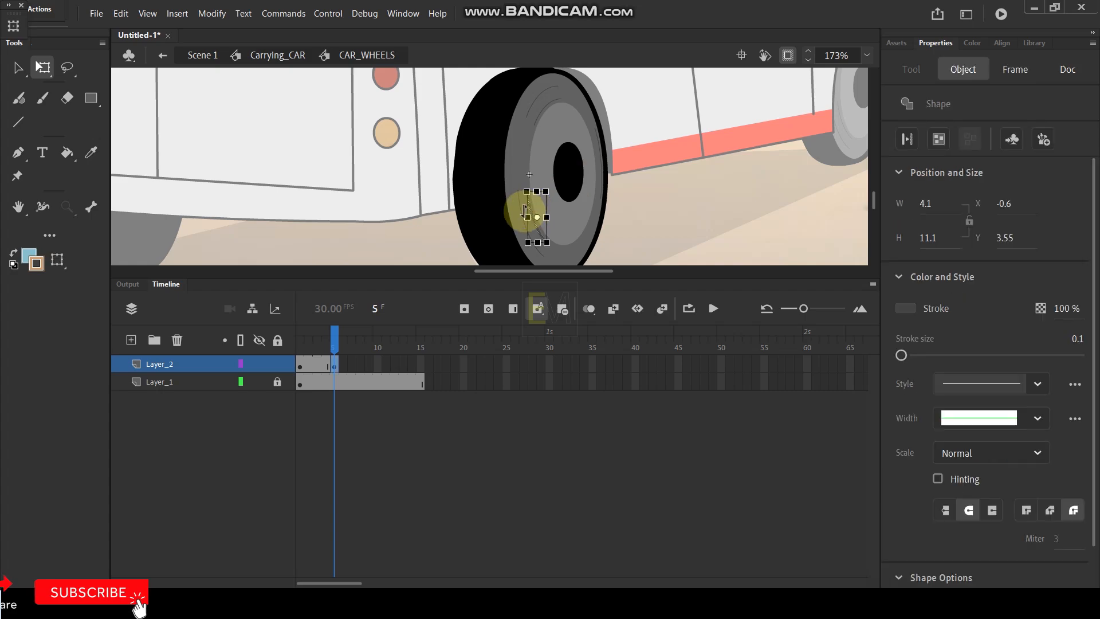
shift+click(519, 207)
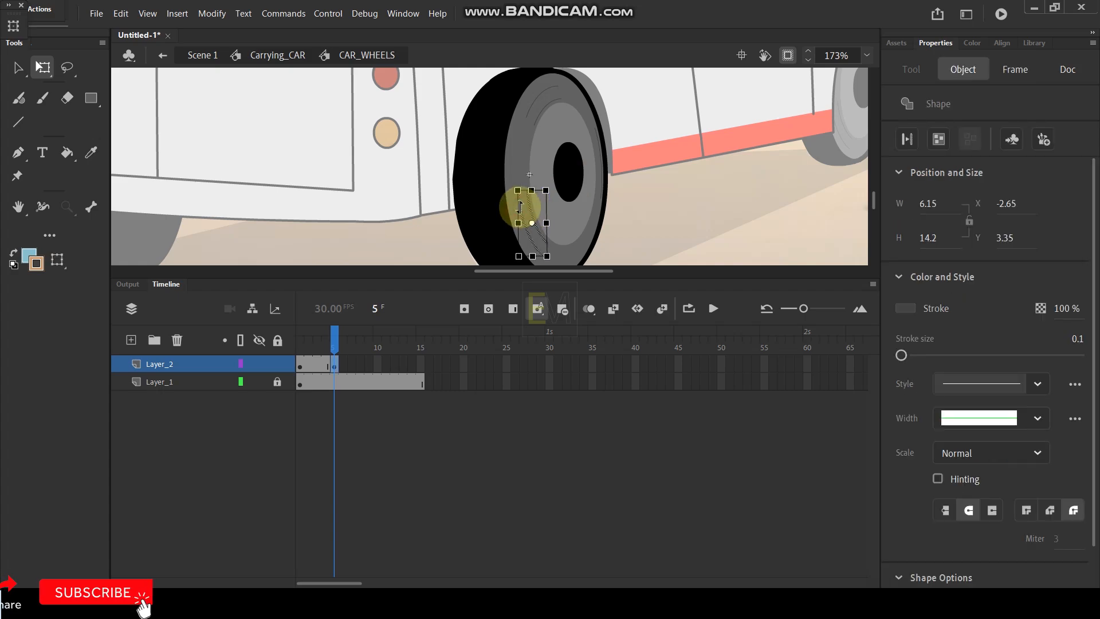
key(Delete)
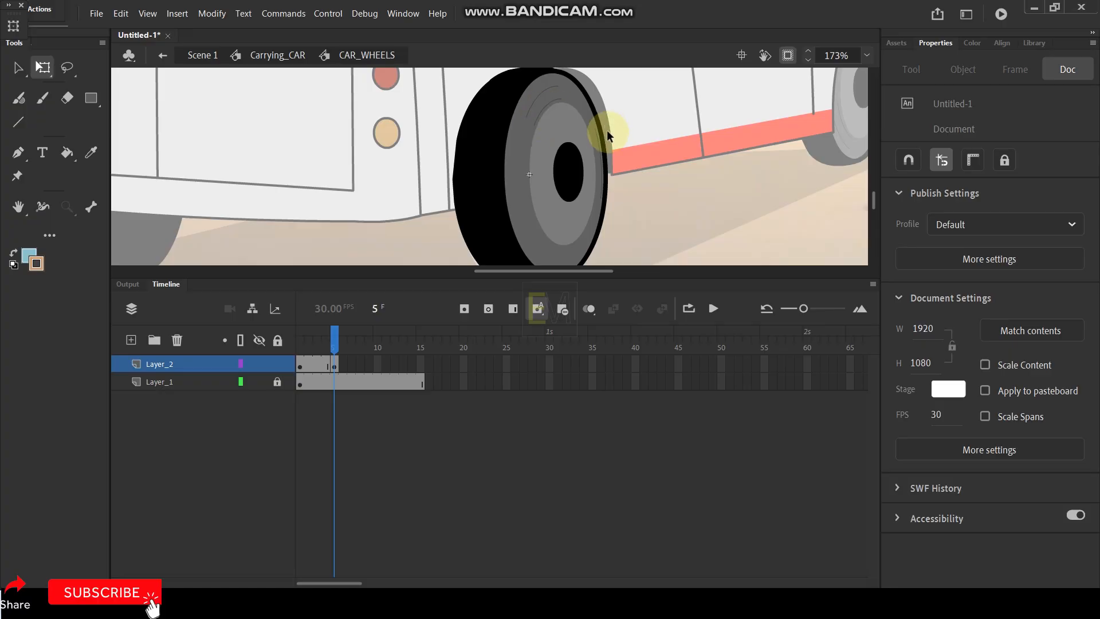
key(ctrl+v)
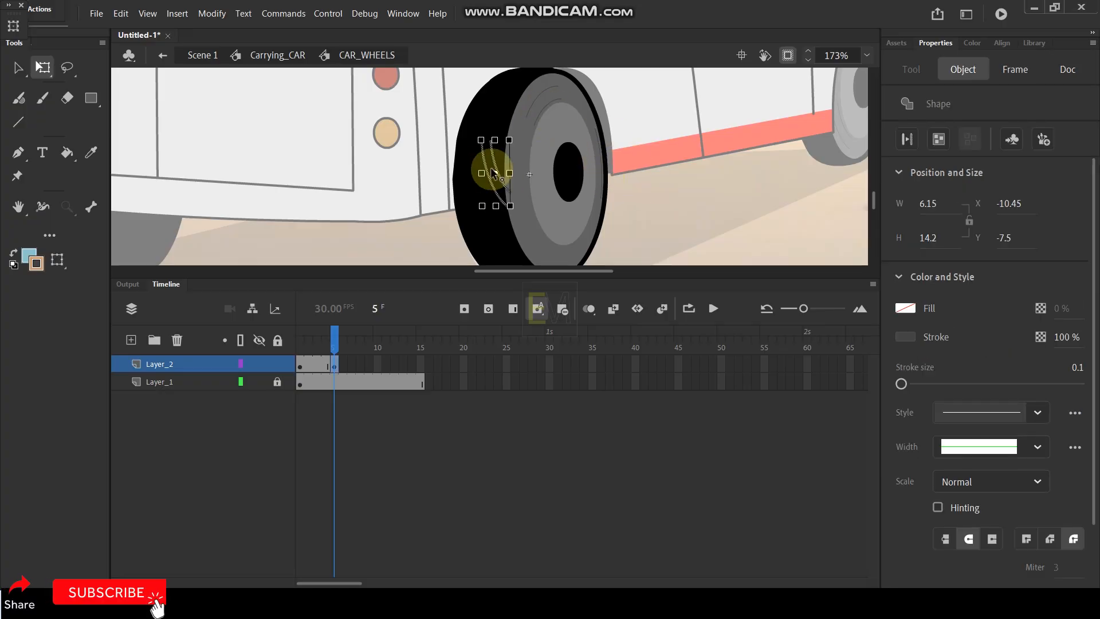
drag(493, 166, 339, 147)
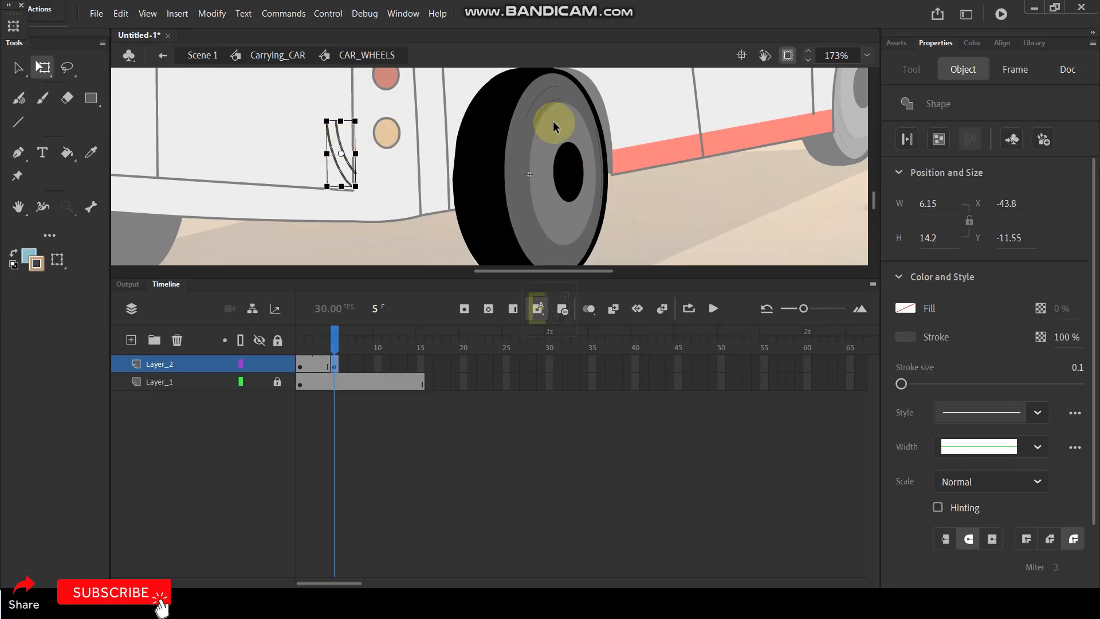
- Move the thin curved line at the rim's right edge off the wheel onto the road, to about X 43, Y -5
click(601, 155)
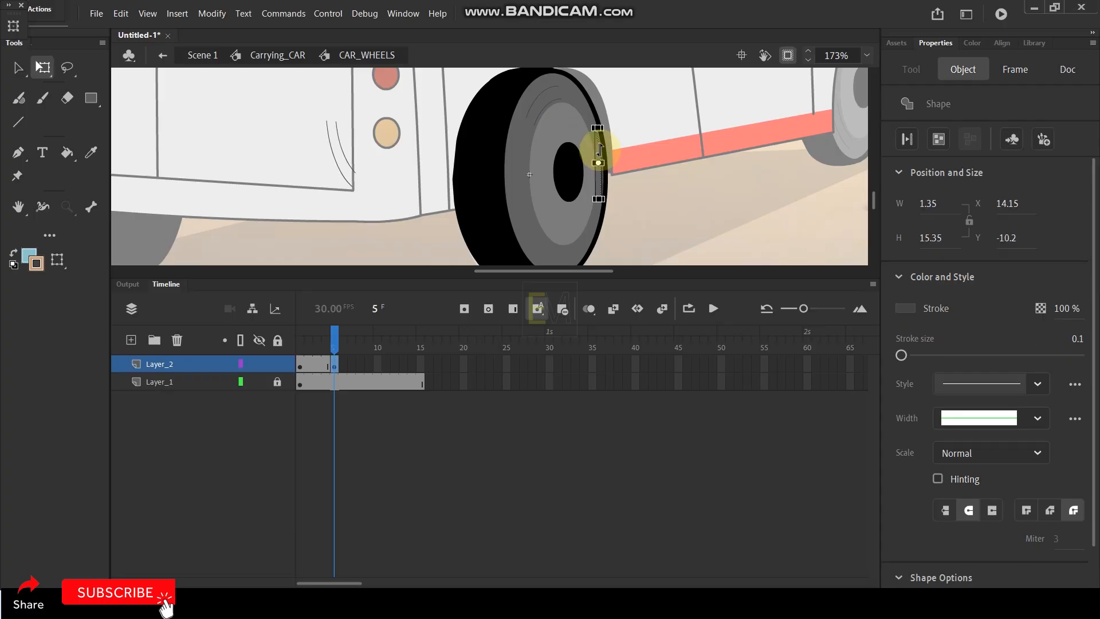
scroll(596, 166, up, 2)
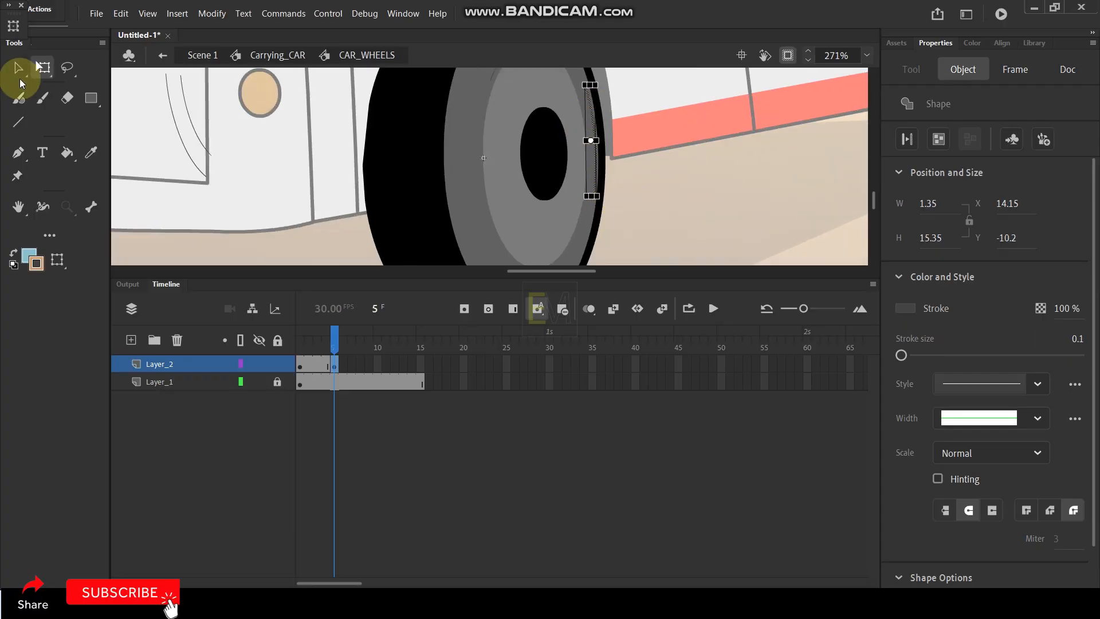
click(17, 68)
drag(593, 126, 801, 172)
scroll(599, 84, down, 3)
scroll(612, 103, up, 2)
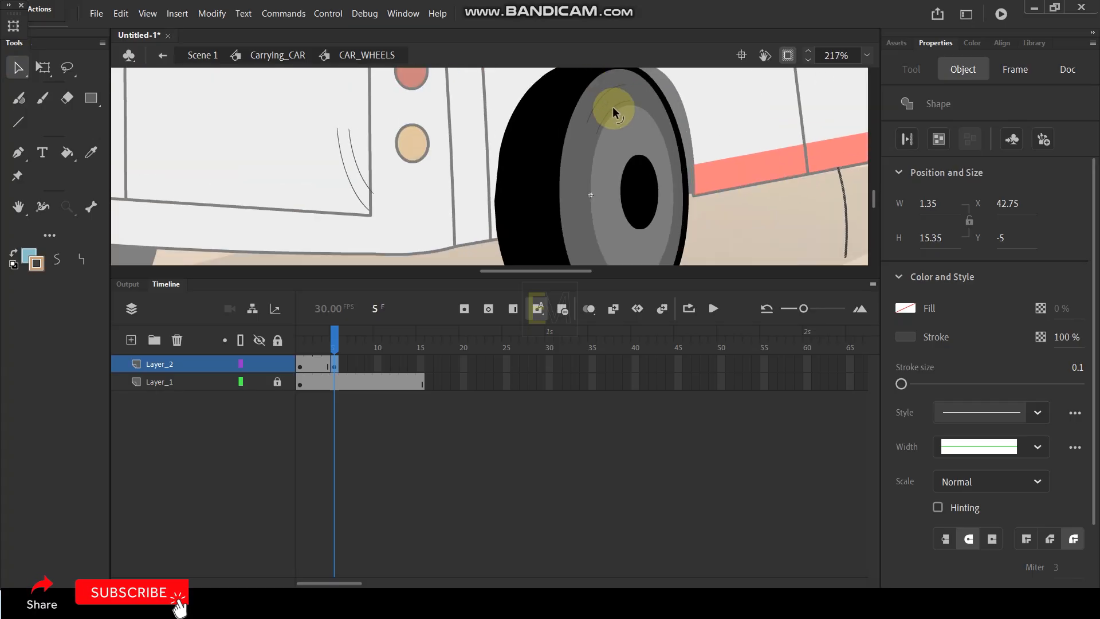
- Rotate the two curved lines at the top of the rim and place them on its right side at about X 12, Y -9
double_click(613, 106)
click(657, 109)
double_click(652, 132)
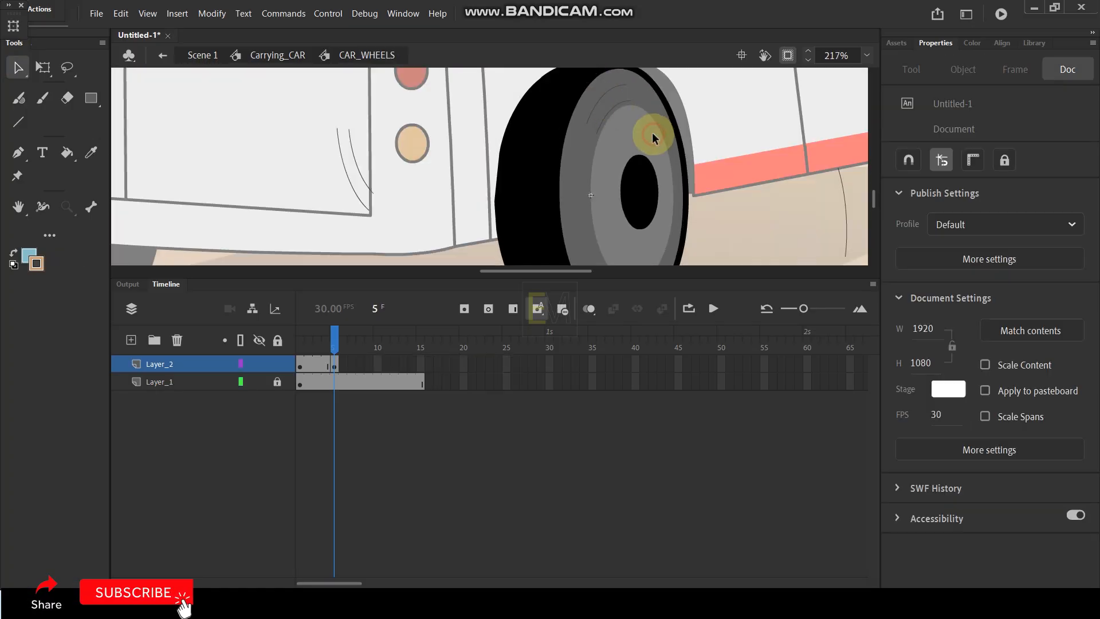
click(609, 109)
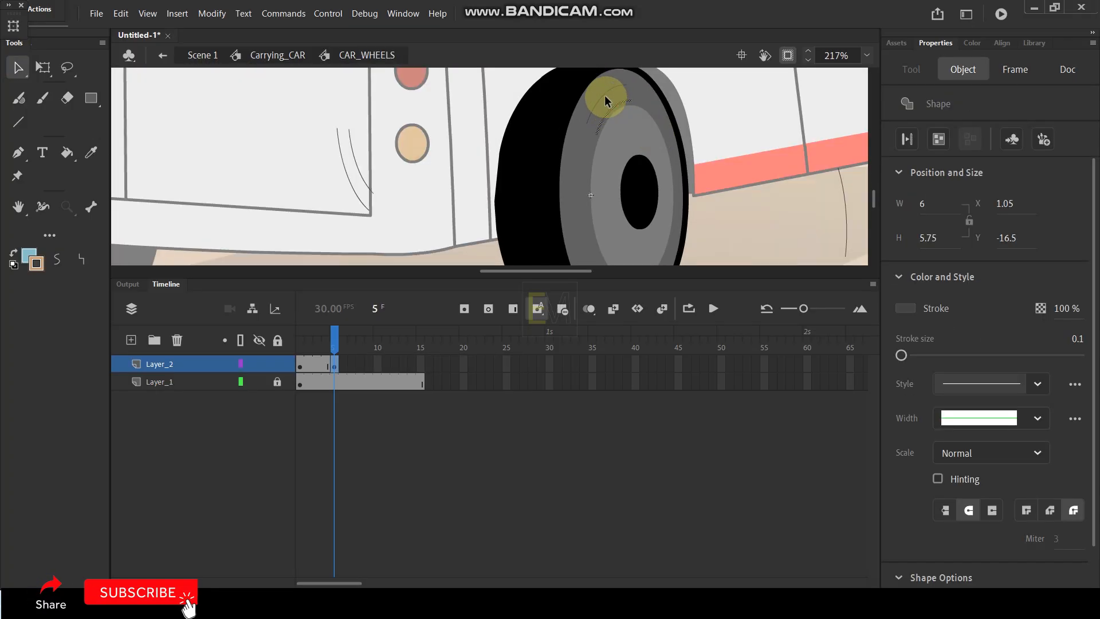
shift+click(604, 92)
click(43, 66)
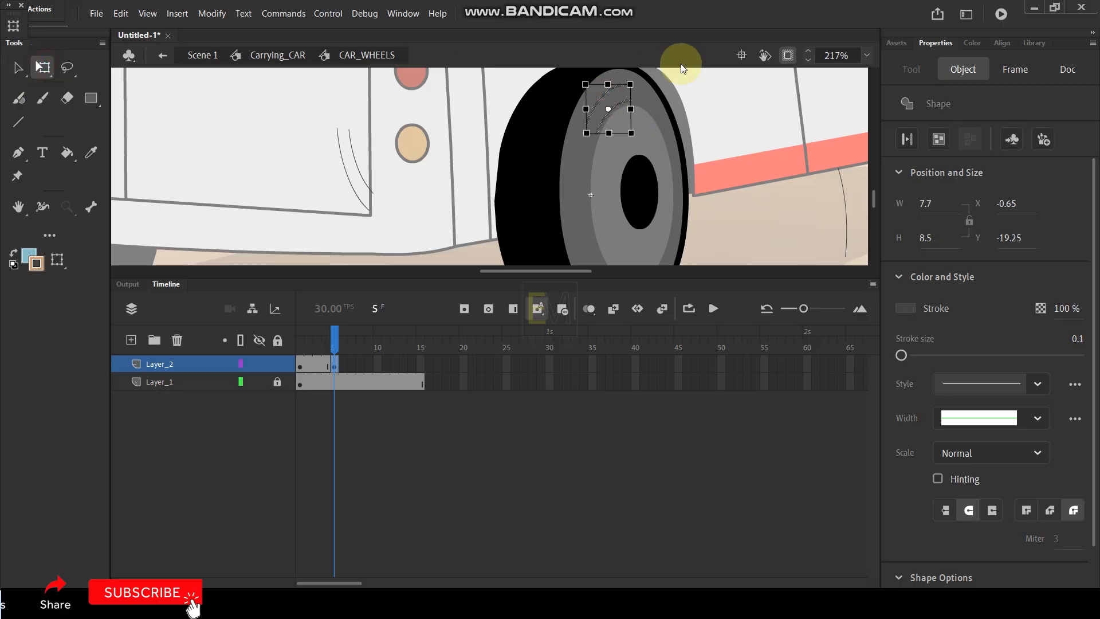
mouse_move(634, 106)
mouse_down()
mouse_move(658, 135)
mouse_move(648, 177)
mouse_move(620, 104)
mouse_move(689, 157)
mouse_move(682, 172)
mouse_move(708, 175)
mouse_up()
scroll(724, 139, down, 3)
scroll(741, 187, up, 2)
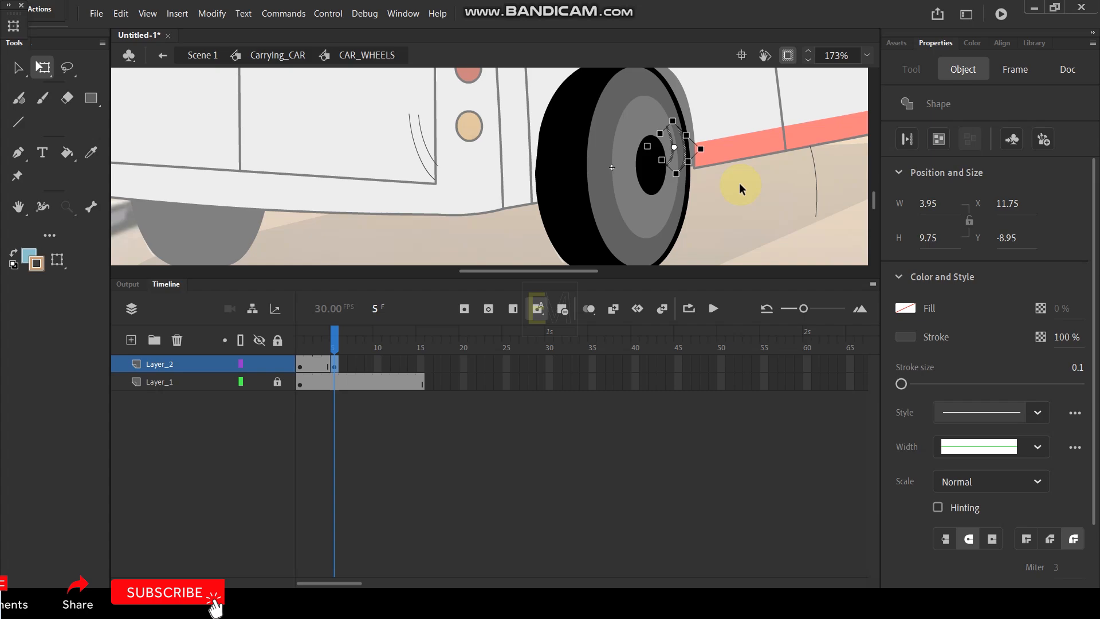
- Rotate the curved line lying on the road and fit it onto the lower-left part of the wheel rim
click(813, 187)
drag(826, 145, 835, 238)
click(17, 67)
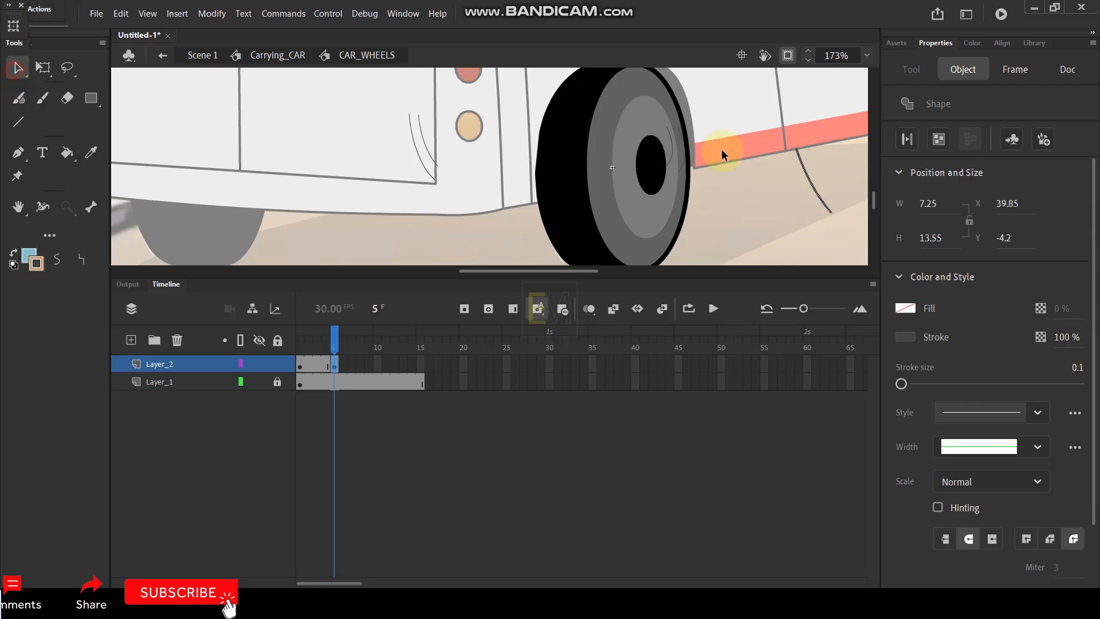
drag(824, 200, 612, 207)
click(43, 67)
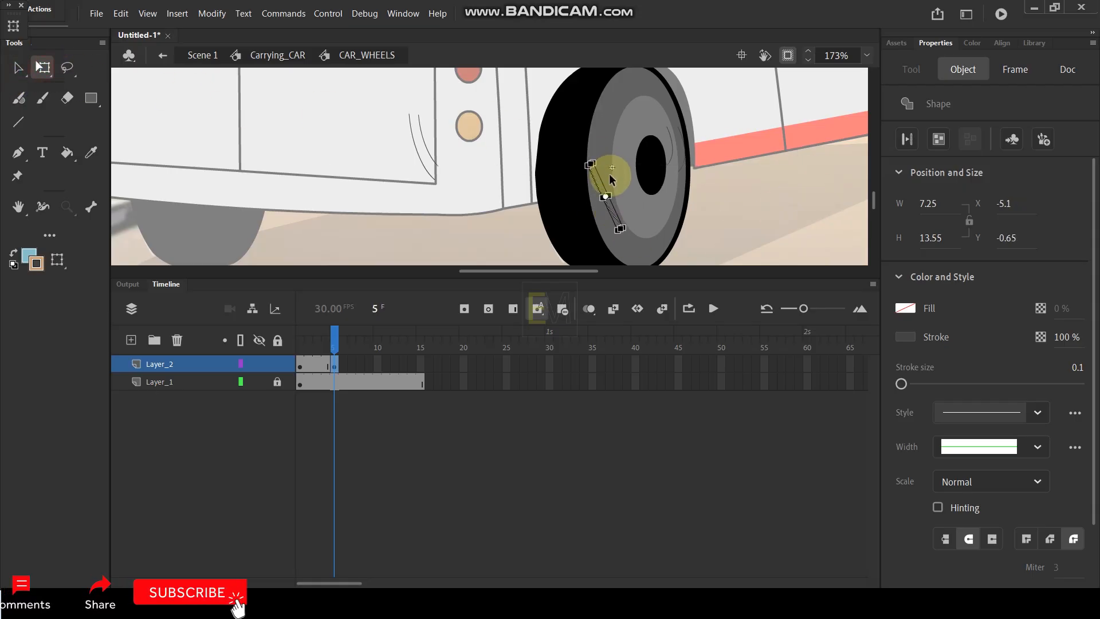
mouse_move(629, 232)
mouse_down()
mouse_move(632, 245)
mouse_move(624, 241)
mouse_up()
click(734, 212)
scroll(693, 154, down, 1)
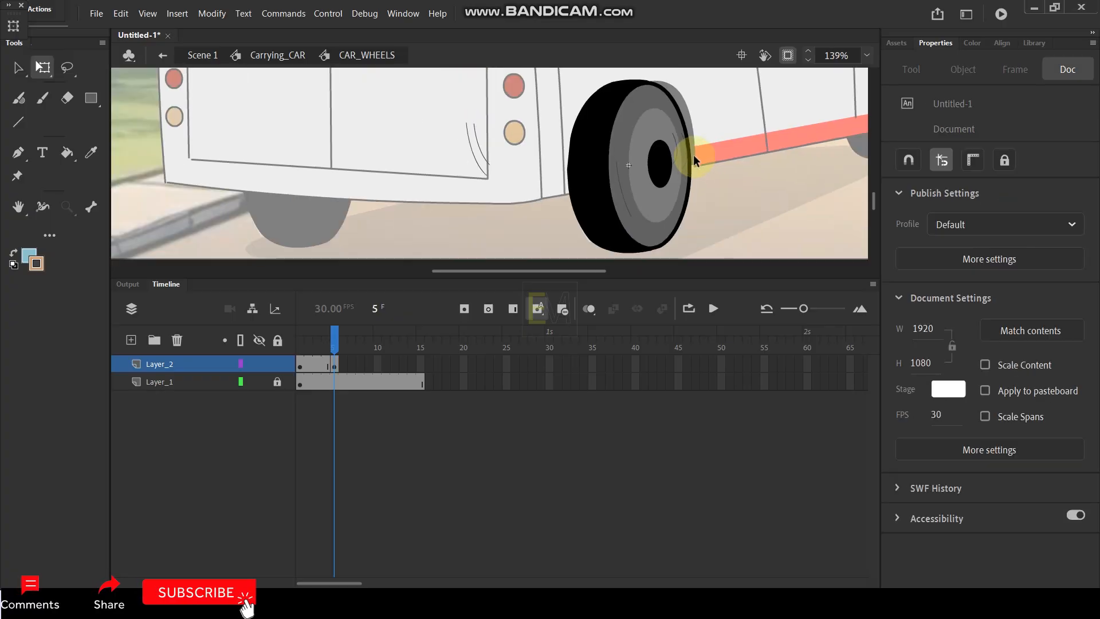
- Rotate the two curved lines on the rim's right side and fit them onto the bottom of the rim at about X 2, Y 15
scroll(701, 158, up, 2)
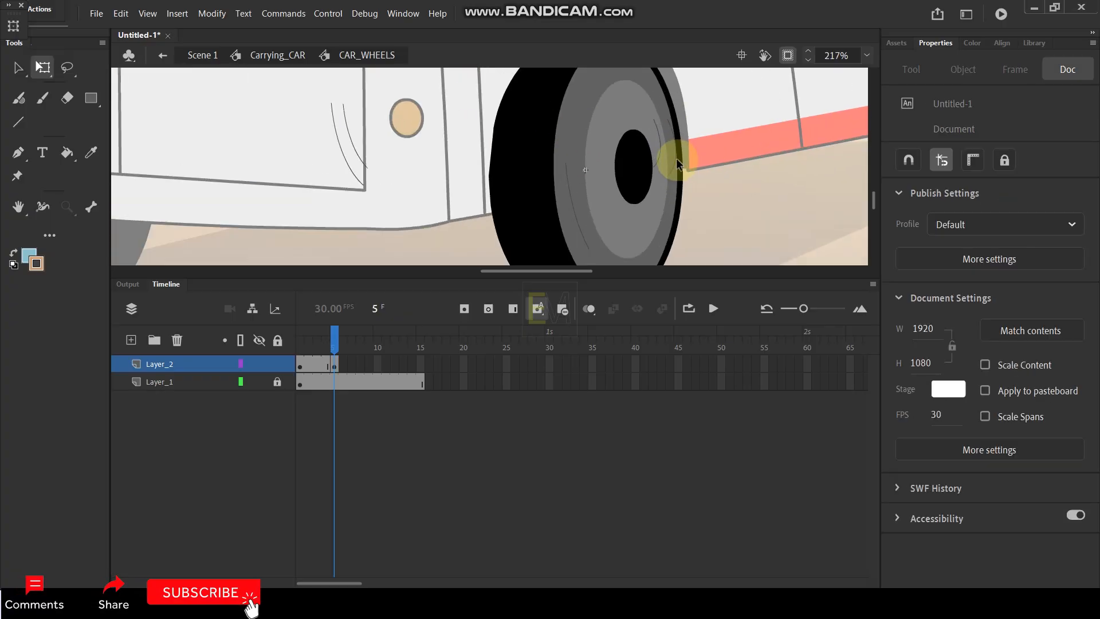
click(676, 158)
shift+click(660, 144)
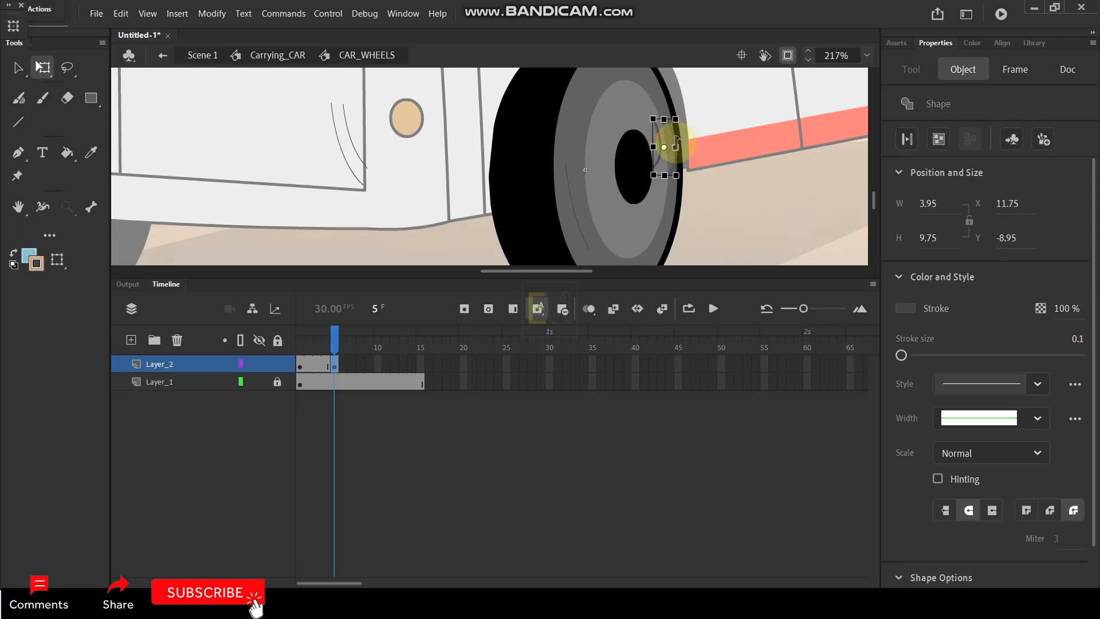
drag(686, 117, 694, 155)
click(18, 68)
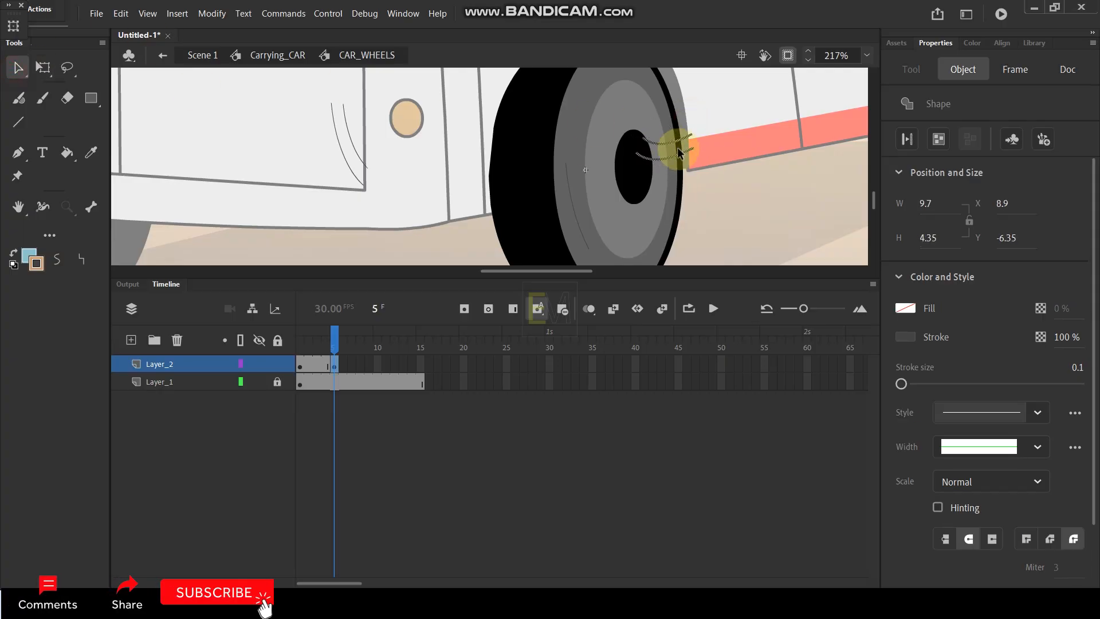
drag(675, 144, 638, 261)
scroll(663, 154, down, 3)
scroll(663, 251, up, 4)
drag(627, 170, 616, 181)
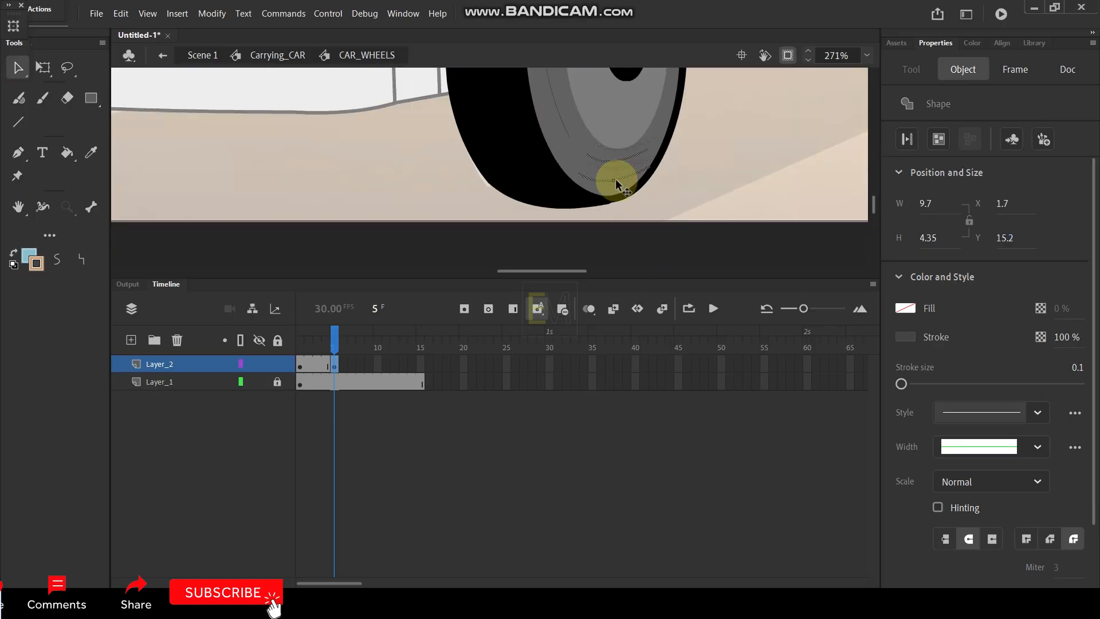
click(698, 167)
scroll(680, 125, down, 3)
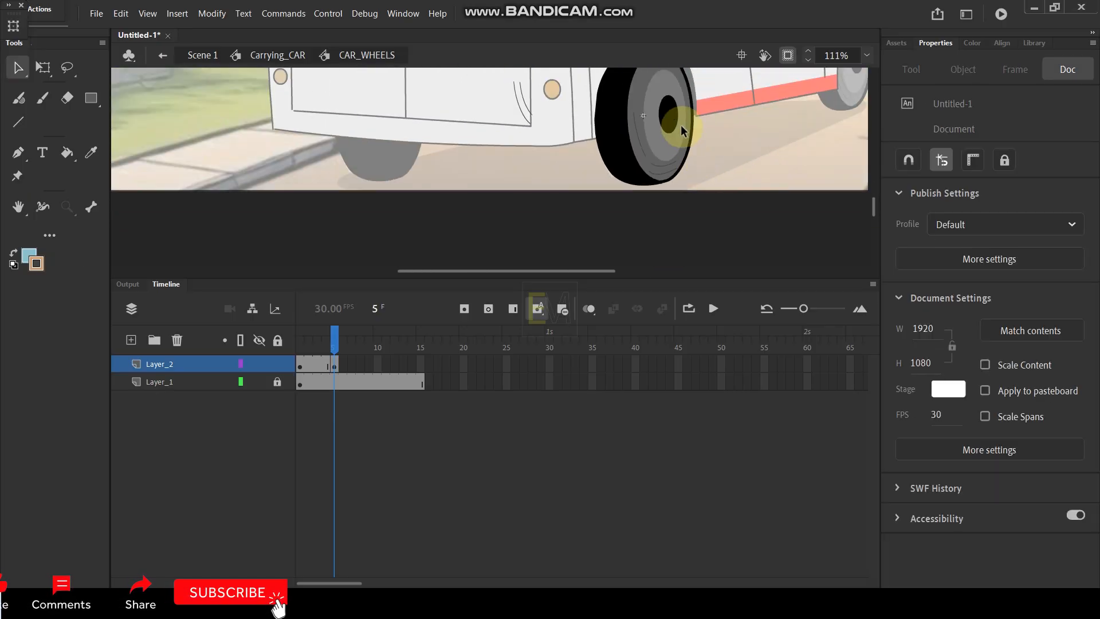
scroll(685, 174, up, 4)
scroll(658, 144, up, 1)
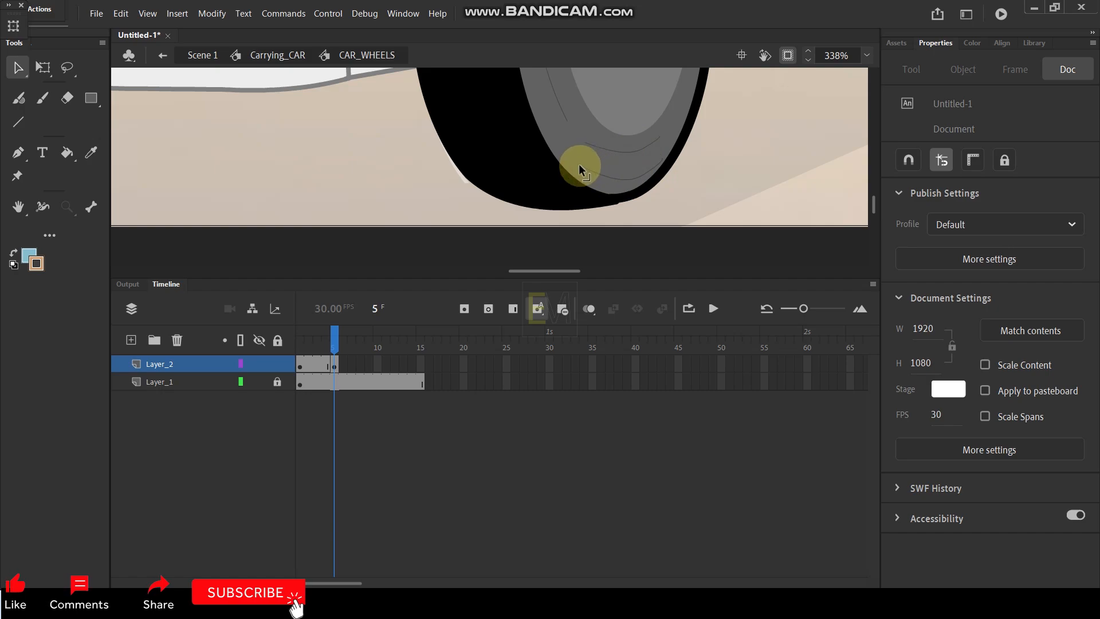
scroll(661, 149, down, 5)
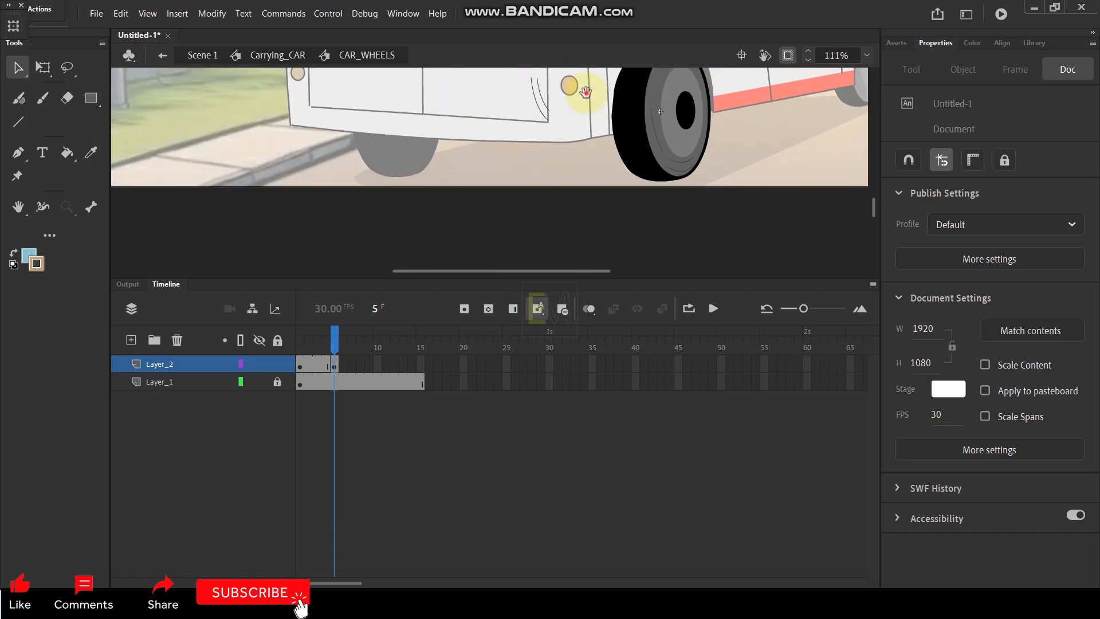
- Rotate the two curved lines on the van's rear panel and place them at the top of the rim at about X -4, Y -19
drag(584, 92, 561, 147)
drag(630, 185, 626, 186)
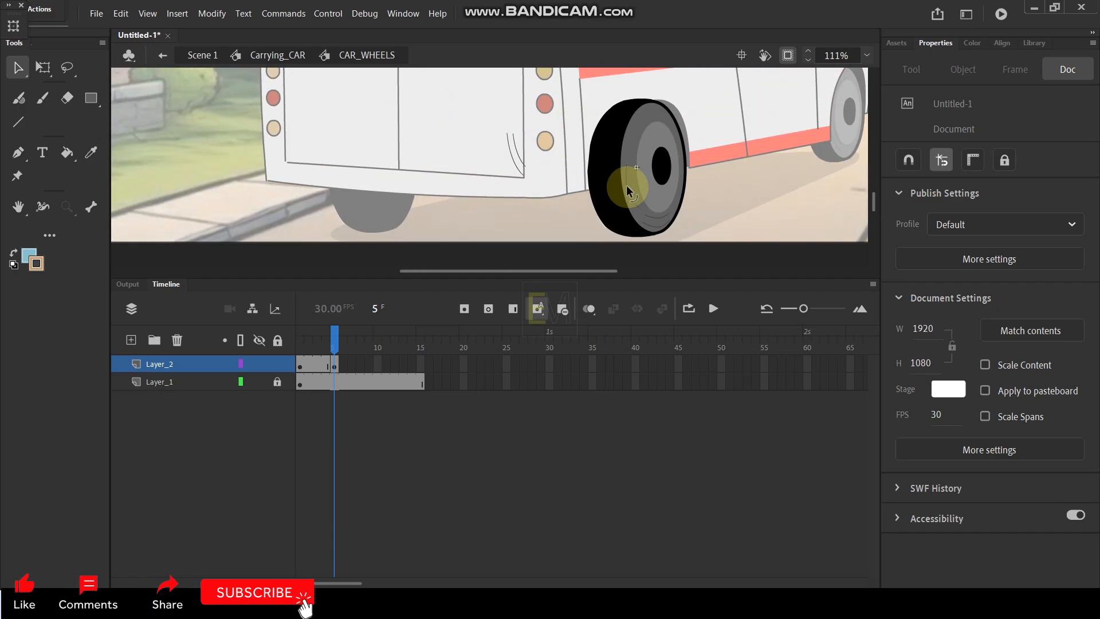
click(519, 155)
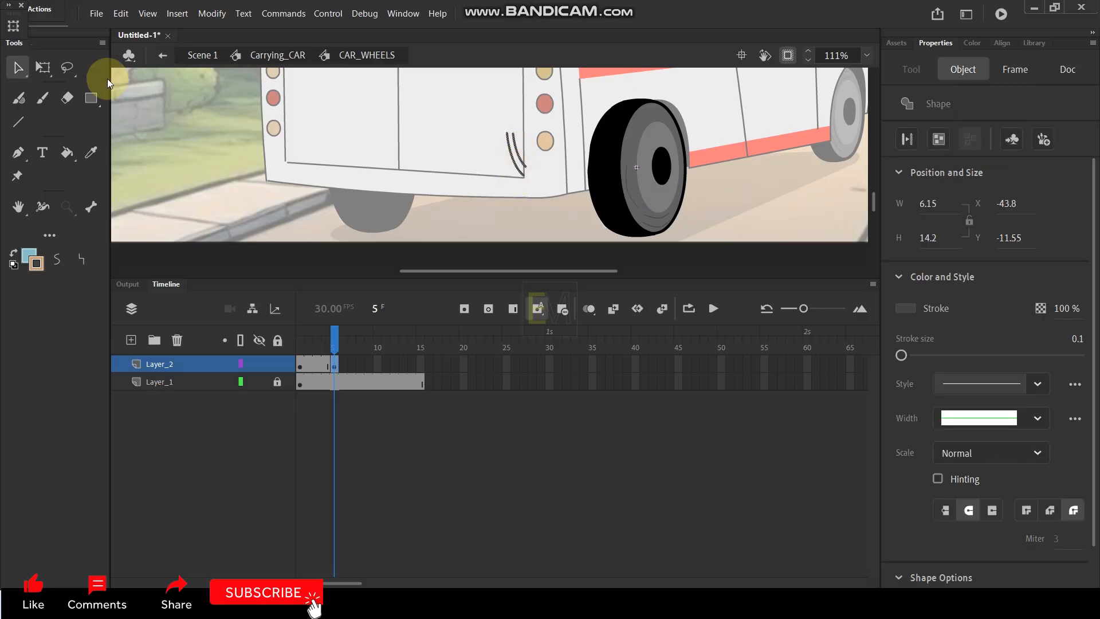
click(43, 67)
mouse_move(521, 103)
mouse_down()
mouse_move(566, 165)
mouse_move(563, 179)
mouse_move(544, 150)
mouse_move(673, 115)
mouse_up()
click(17, 67)
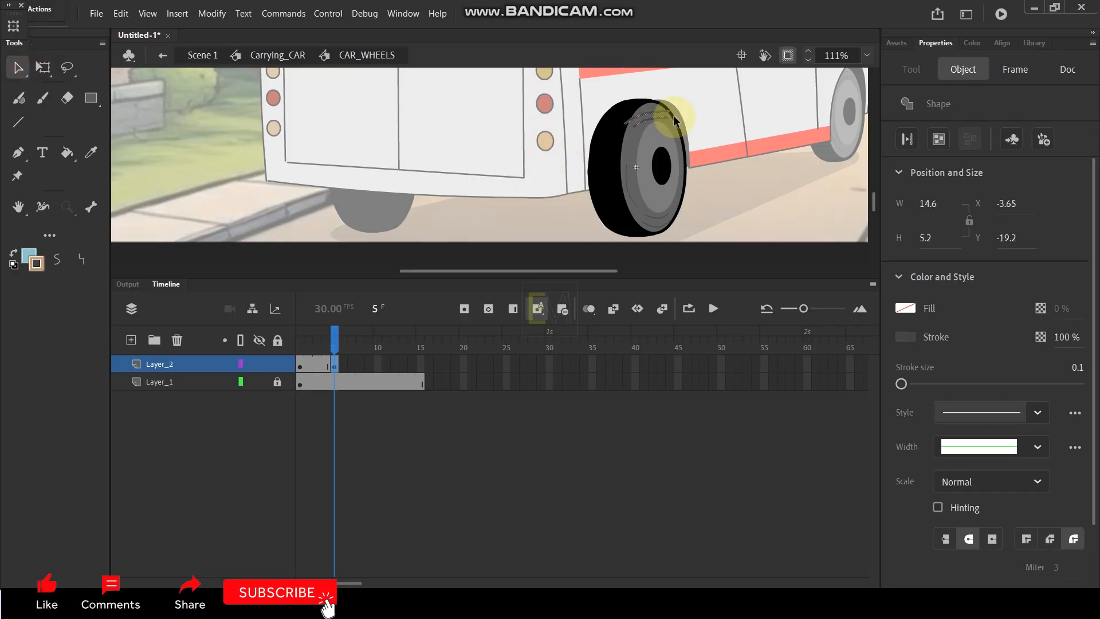
- Bend the two curved lines at the top of the rim so they follow its outline
scroll(672, 115, up, 5)
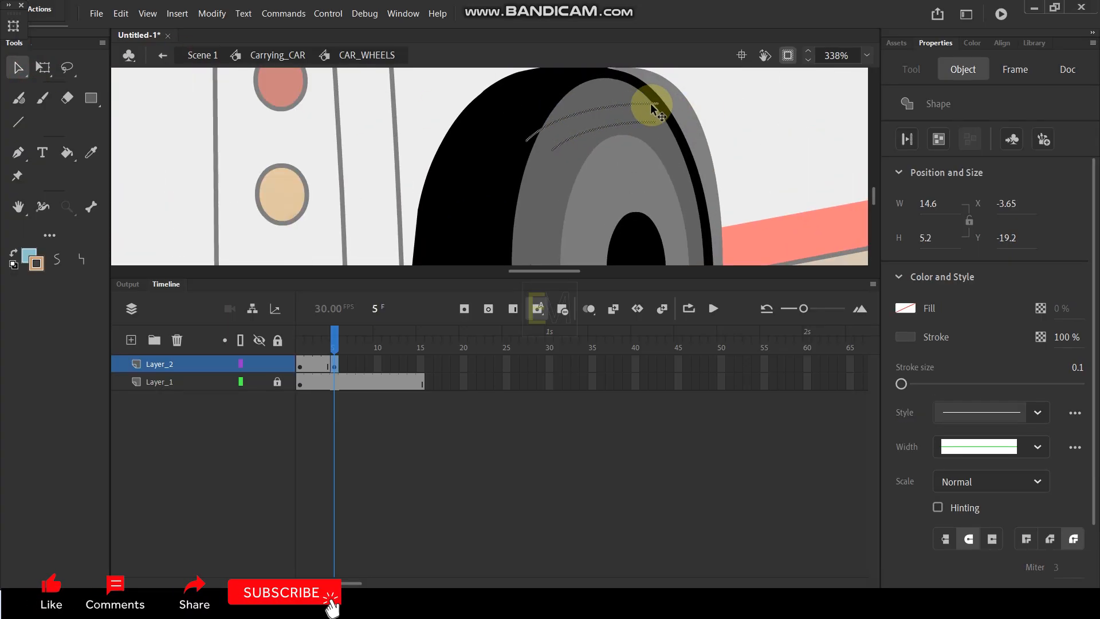
click(44, 68)
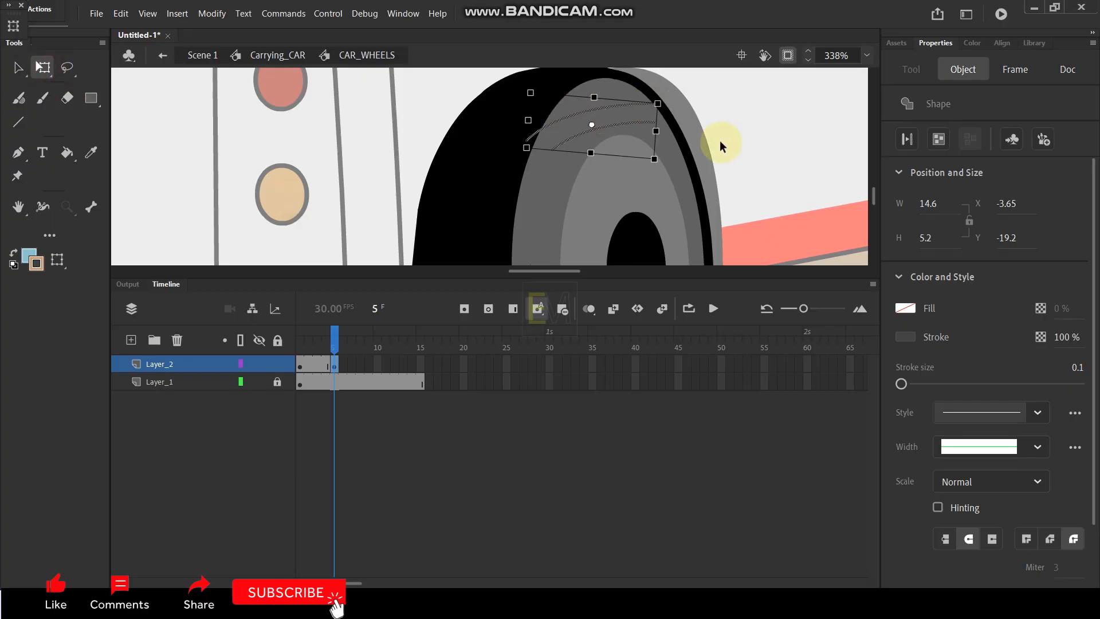
click(747, 137)
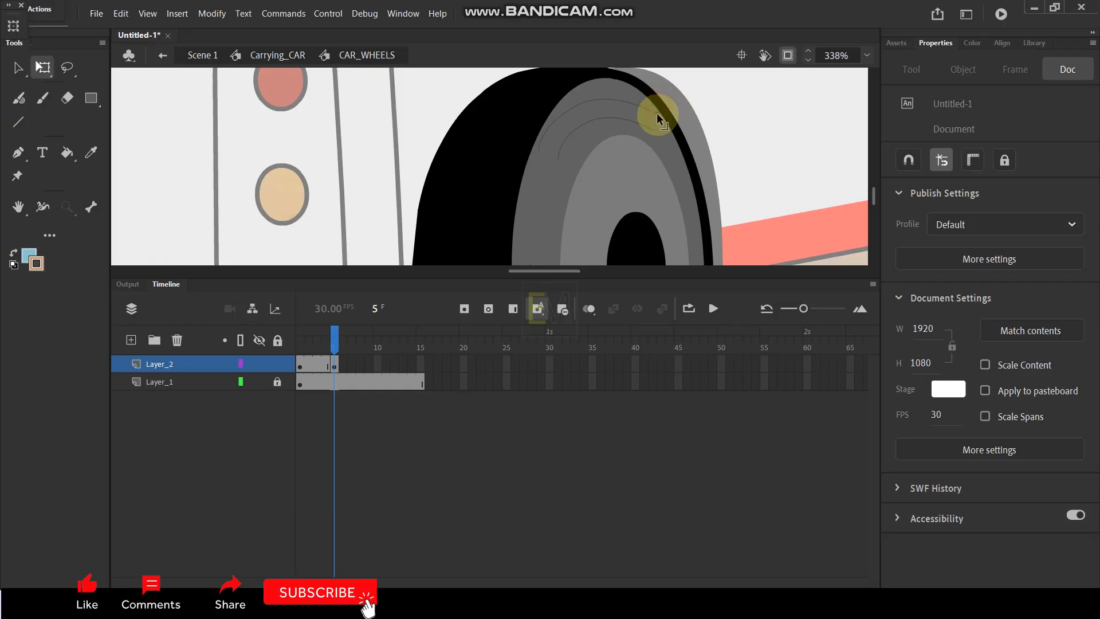
scroll(659, 129, down, 5)
- On Layer_2, copy the frame 1 keyframe to frame 10 and the frame 5 keyframe to frame 15, and play the animation
drag(335, 339, 331, 344)
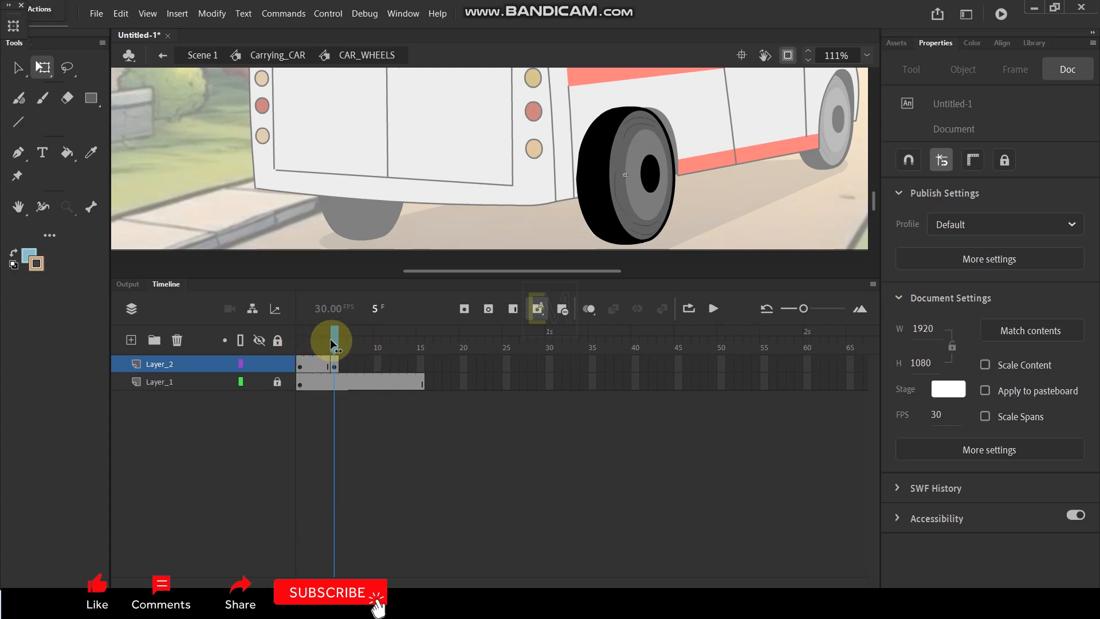
click(300, 363)
mouse_move(378, 364)
mouse_down()
mouse_move(297, 348)
mouse_move(376, 351)
mouse_move(302, 349)
mouse_move(353, 357)
mouse_move(380, 348)
mouse_up()
click(335, 368)
key(F6)
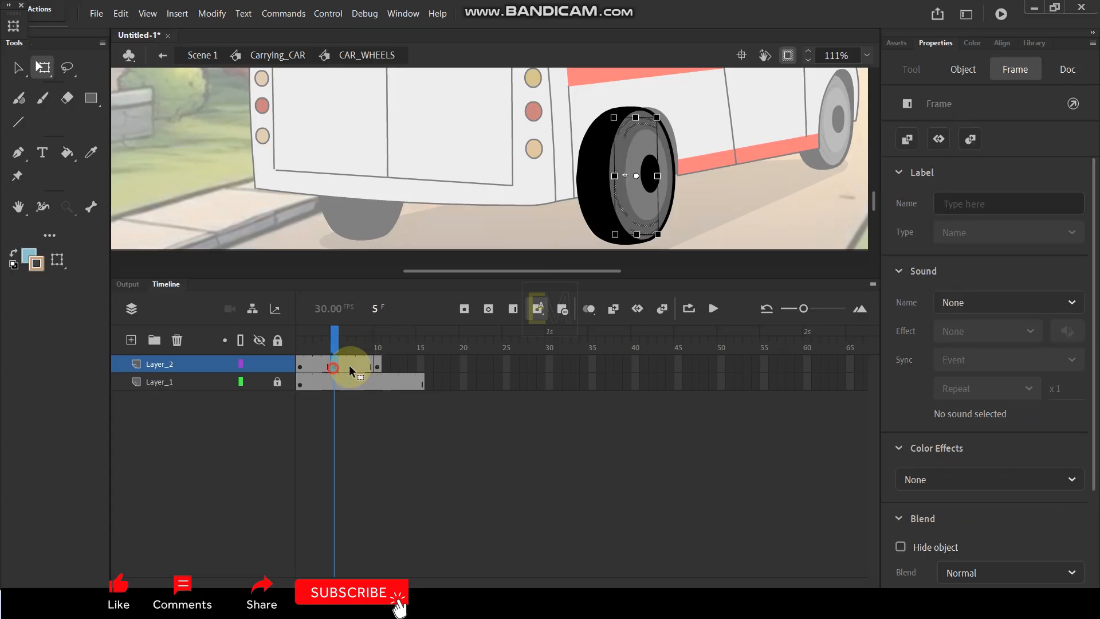
click(420, 364)
key(F6)
key(Return)
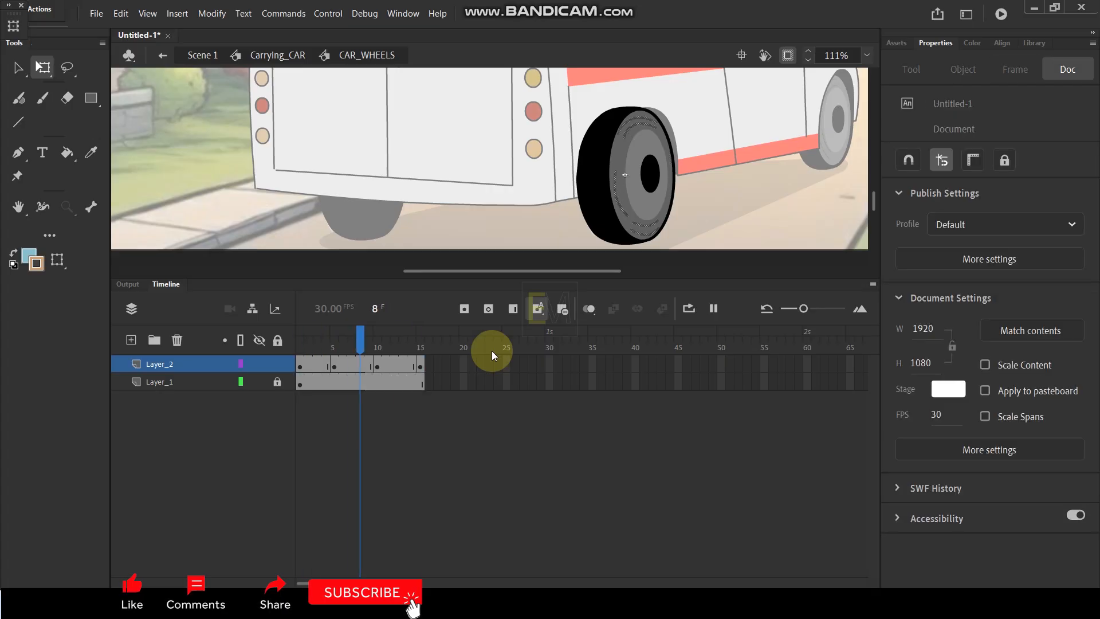
- Open the front wheel's CAR_WHEELS0 symbol from Carrying_CAR and insert a keyframe at frame 5 of Layer_2
double_click(538, 233)
scroll(563, 103, down, 4)
scroll(700, 103, up, 6)
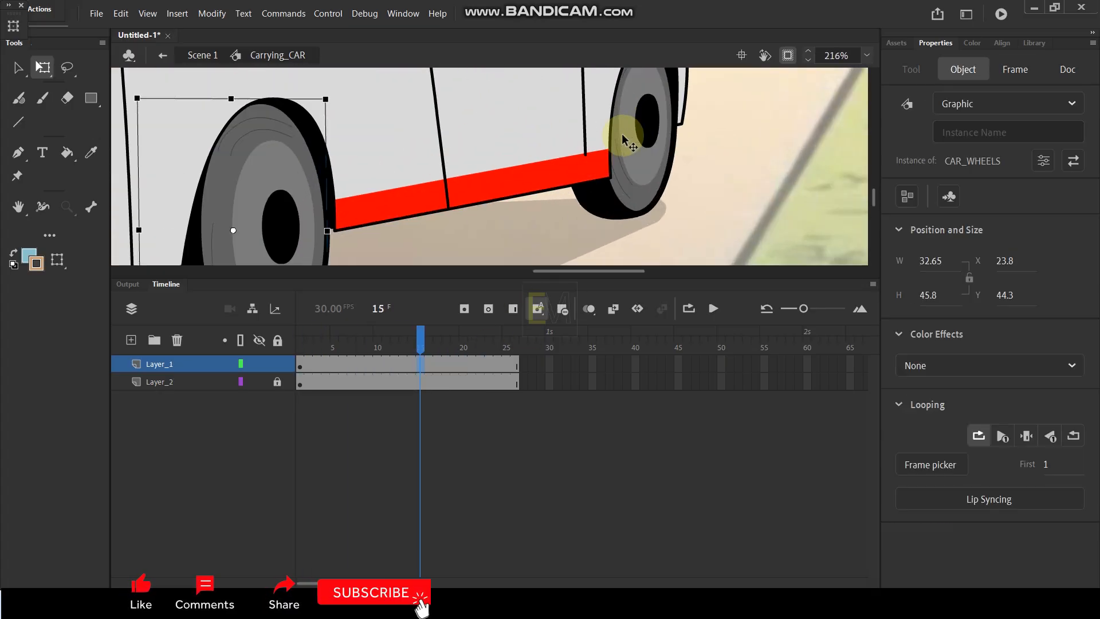
double_click(620, 184)
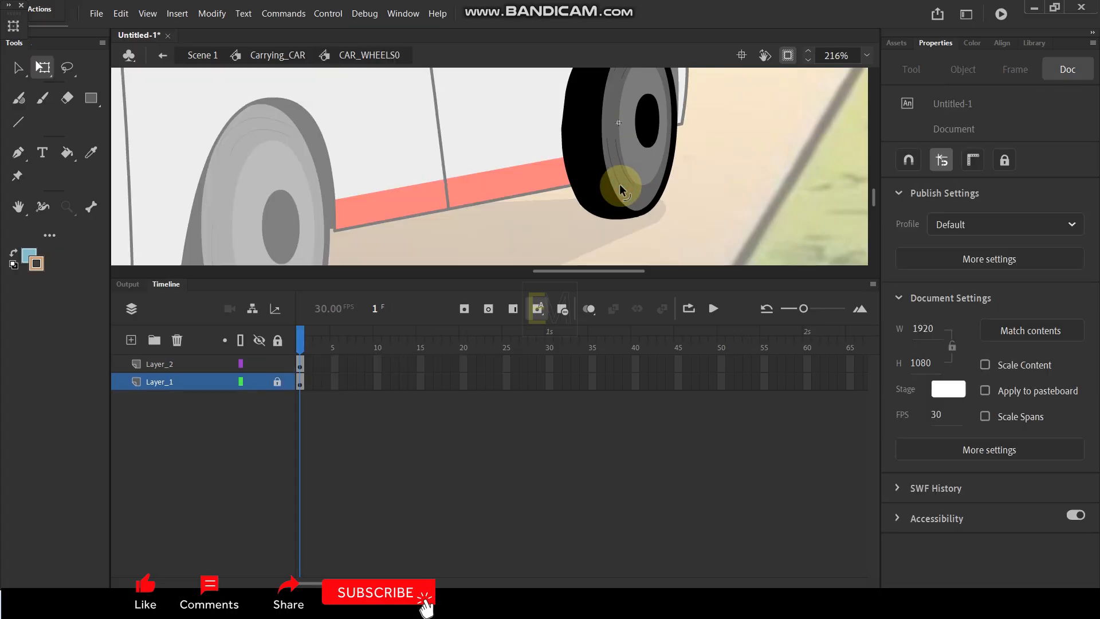
scroll(620, 184, down, 2)
scroll(653, 146, up, 2)
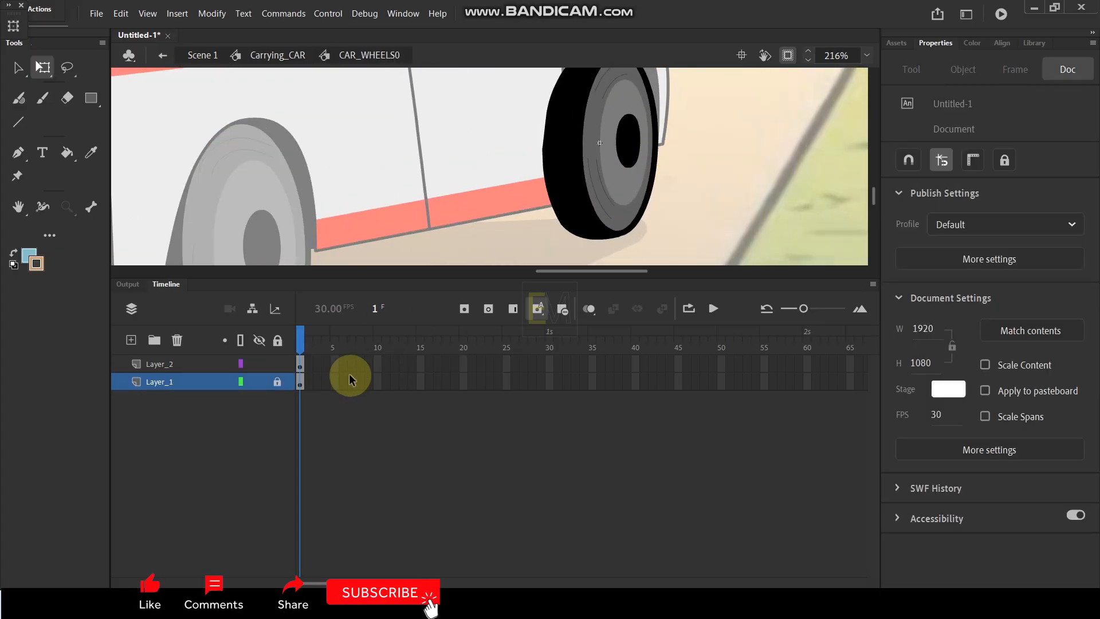
click(335, 363)
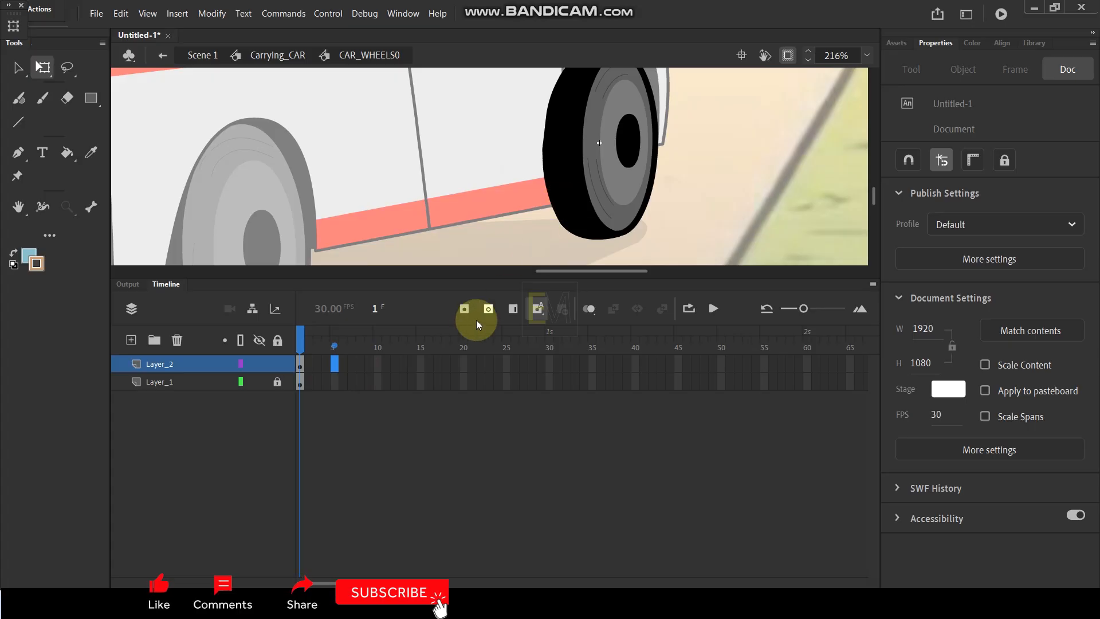
key(F6)
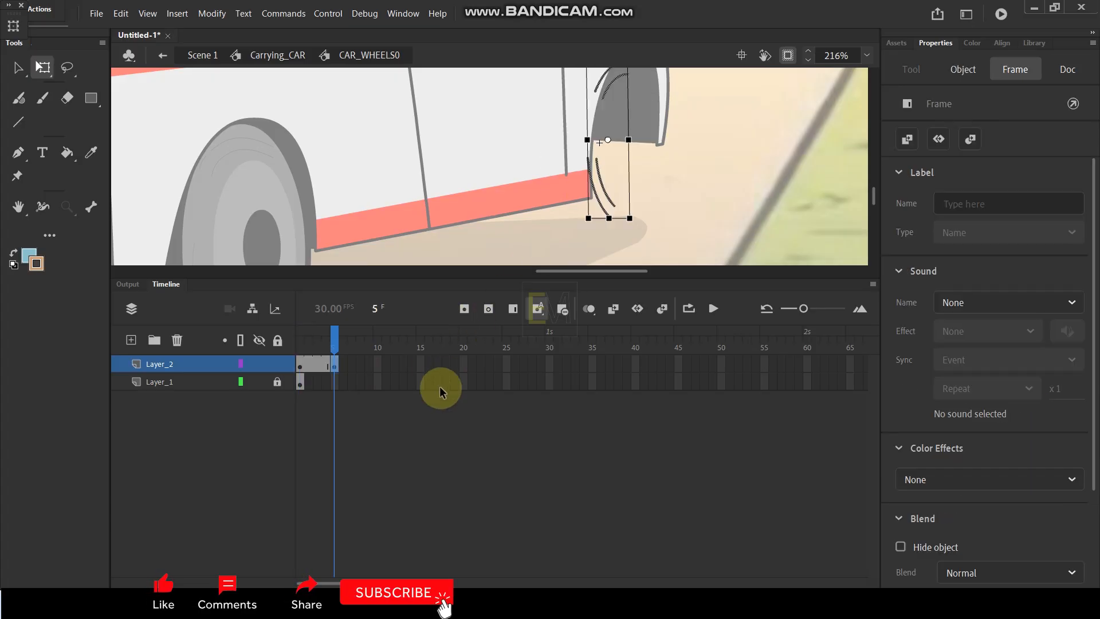
- Check the timeline length inside the rear wheel's CAR_WHEELS symbol and return to CAR_WHEELS0
click(277, 55)
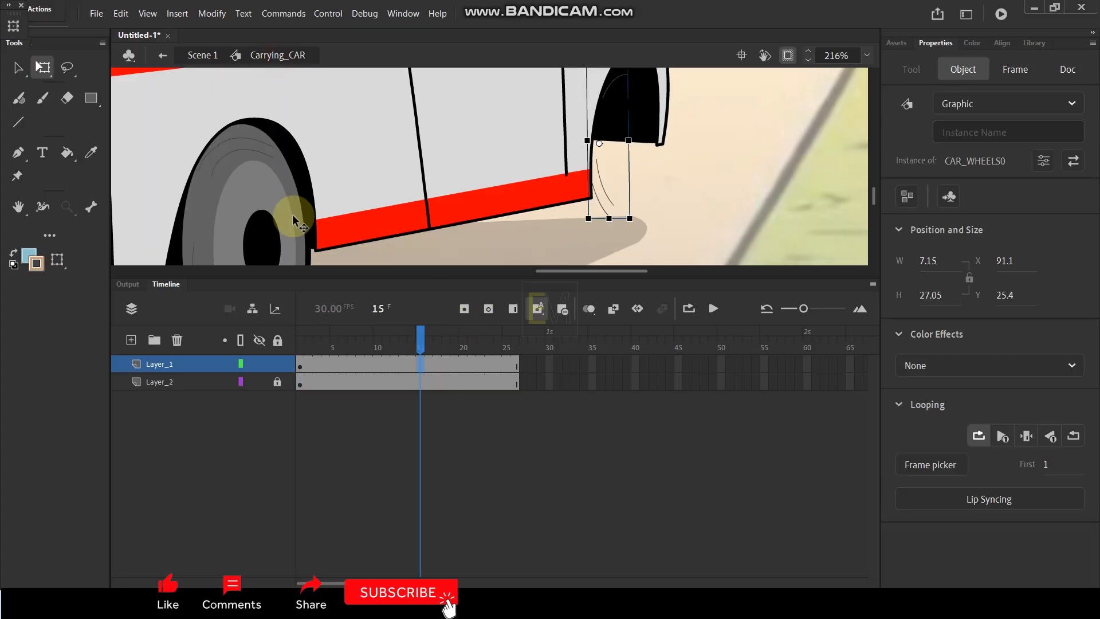
double_click(284, 205)
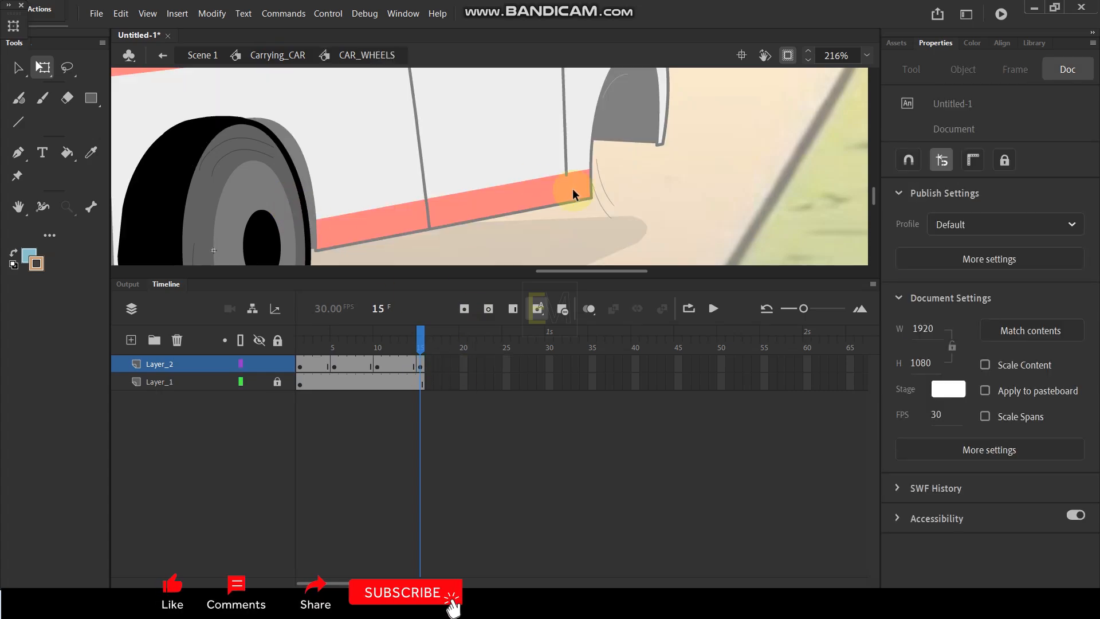
double_click(653, 191)
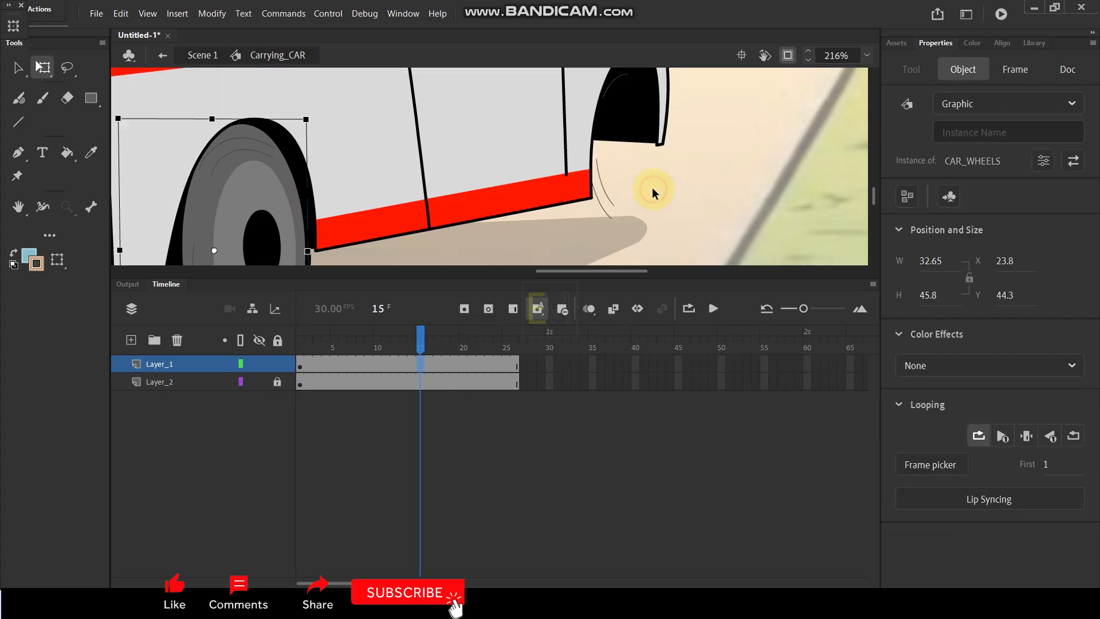
double_click(598, 195)
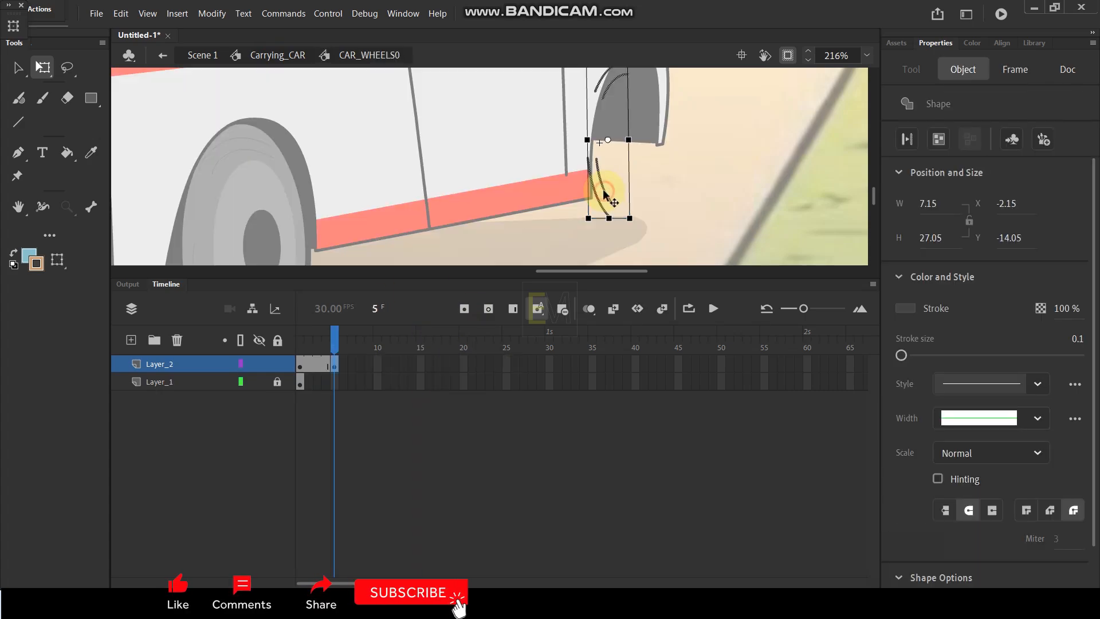
- Extend Layer_1 of the front wheel symbol to frame 15 and return to the frame 5 keyframe of Layer_2
click(422, 380)
key(F5)
click(335, 367)
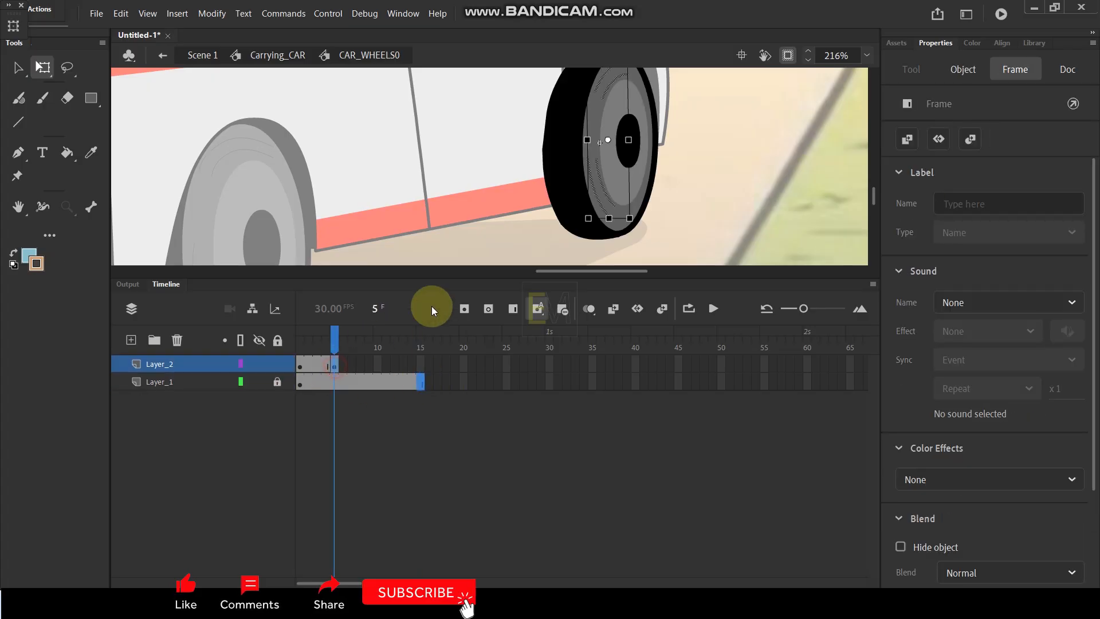
click(708, 170)
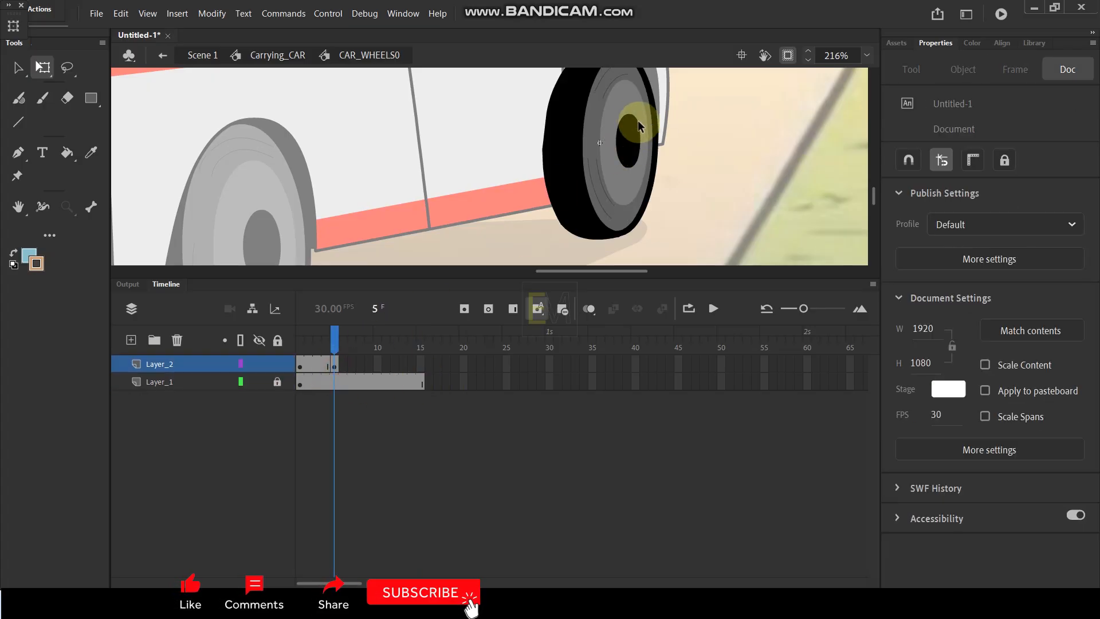
- Move the two curved lines at the top of the front rim onto the road at about X 13, Y 7, and rotate them
click(609, 78)
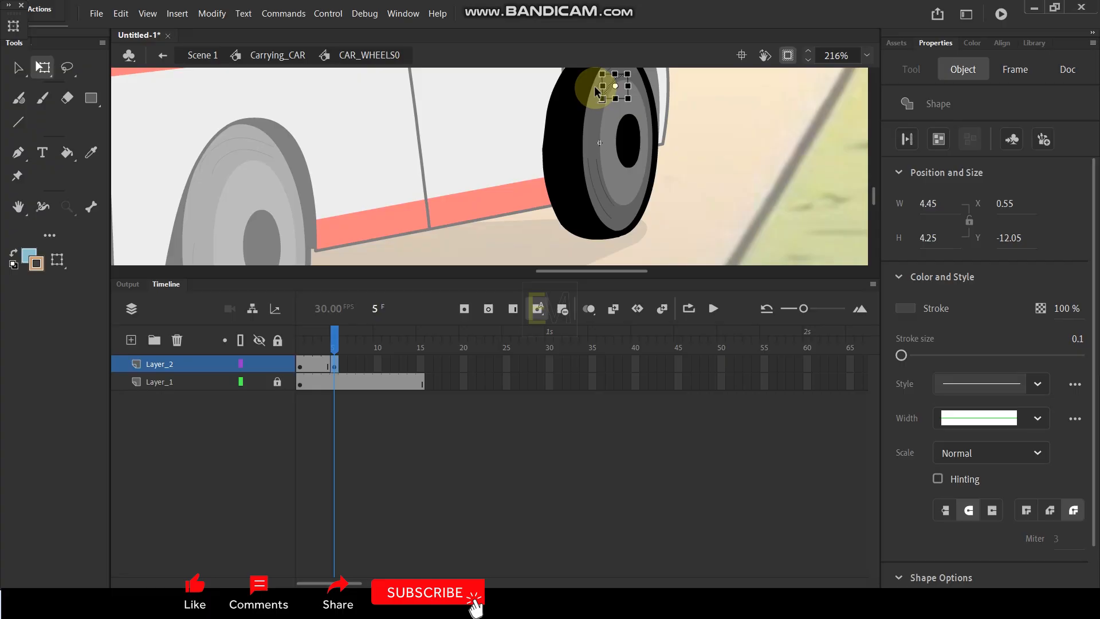
shift+click(595, 89)
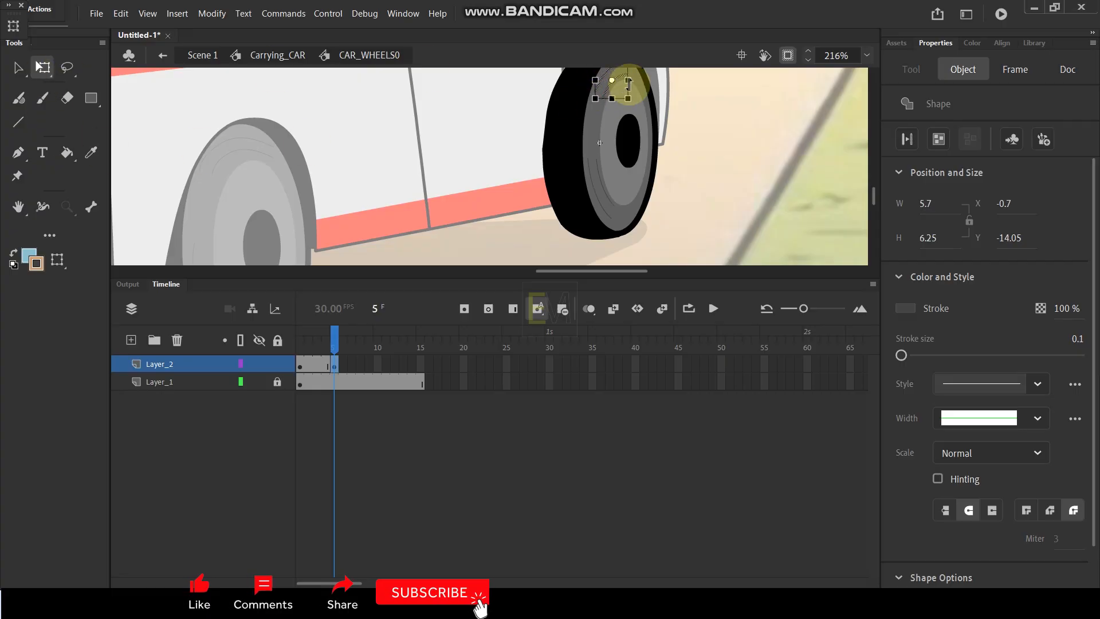
click(17, 68)
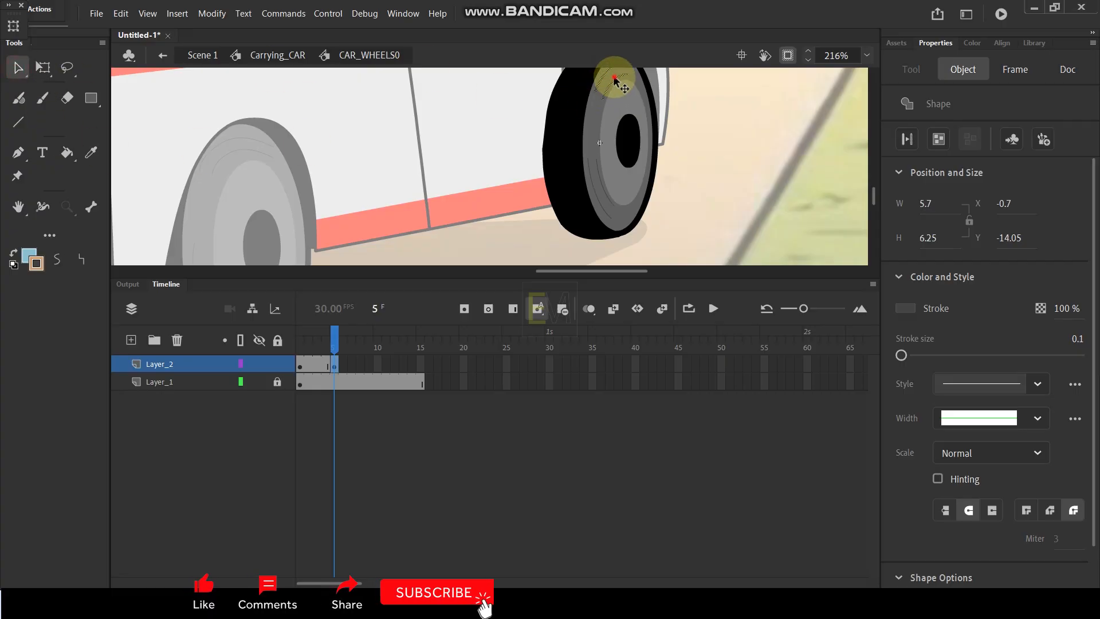
drag(613, 80, 700, 192)
click(43, 67)
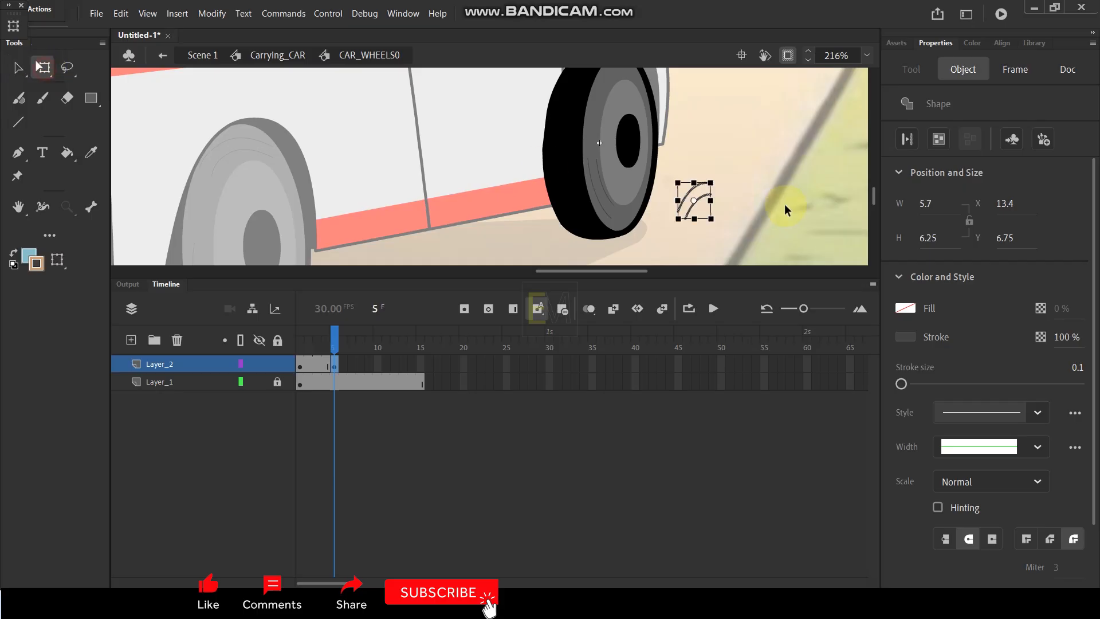
mouse_move(716, 177)
mouse_down()
mouse_move(729, 239)
mouse_move(638, 233)
mouse_move(633, 223)
mouse_up()
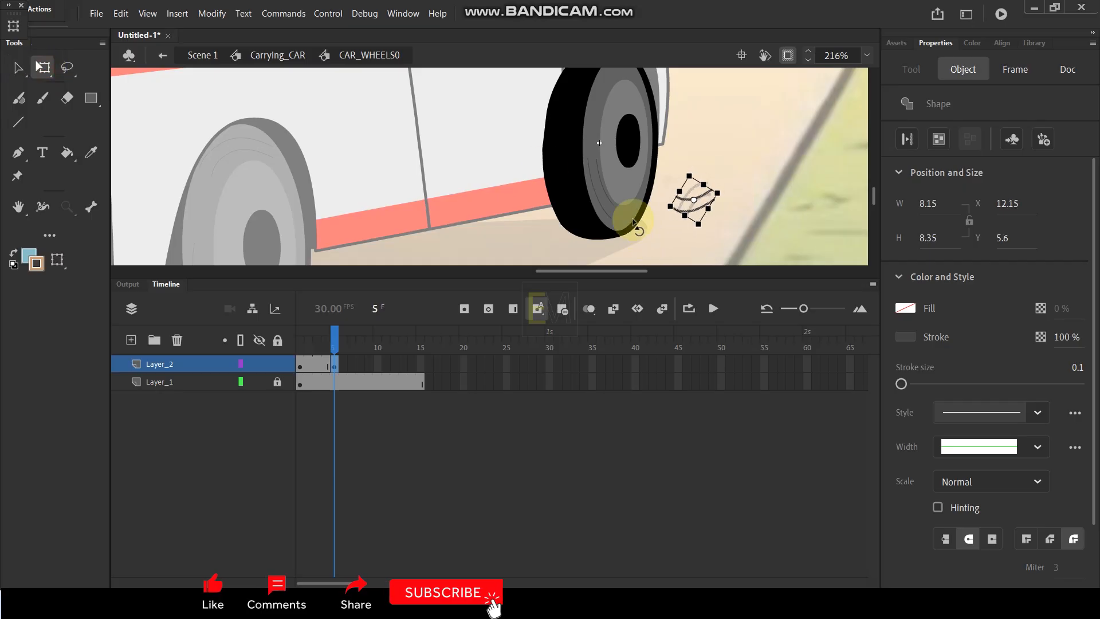
click(713, 112)
- Rotate the two curved lines on the front rim's lower left and place them across the top of the rim
click(600, 186)
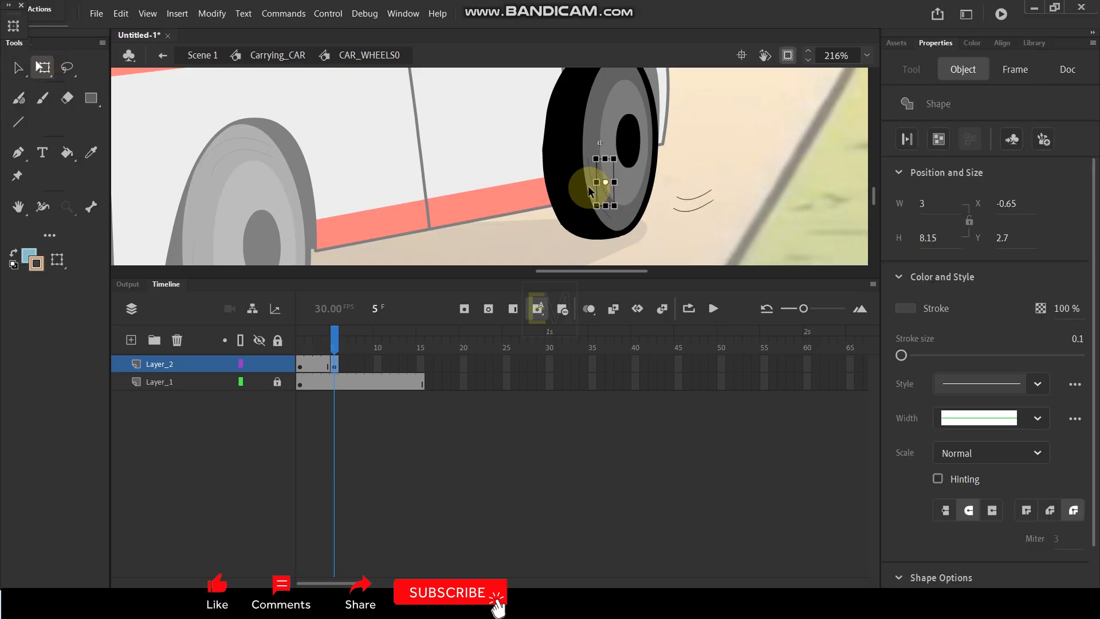
mouse_move(618, 163)
mouse_down()
mouse_move(638, 177)
mouse_move(651, 220)
mouse_move(612, 197)
mouse_move(621, 81)
mouse_move(670, 104)
mouse_move(674, 231)
mouse_up()
scroll(670, 105, up, 2)
click(688, 175)
- Reshape the inner curved line at the top of the front rim so it arcs around the lighter hub area
scroll(549, 185, up, 2)
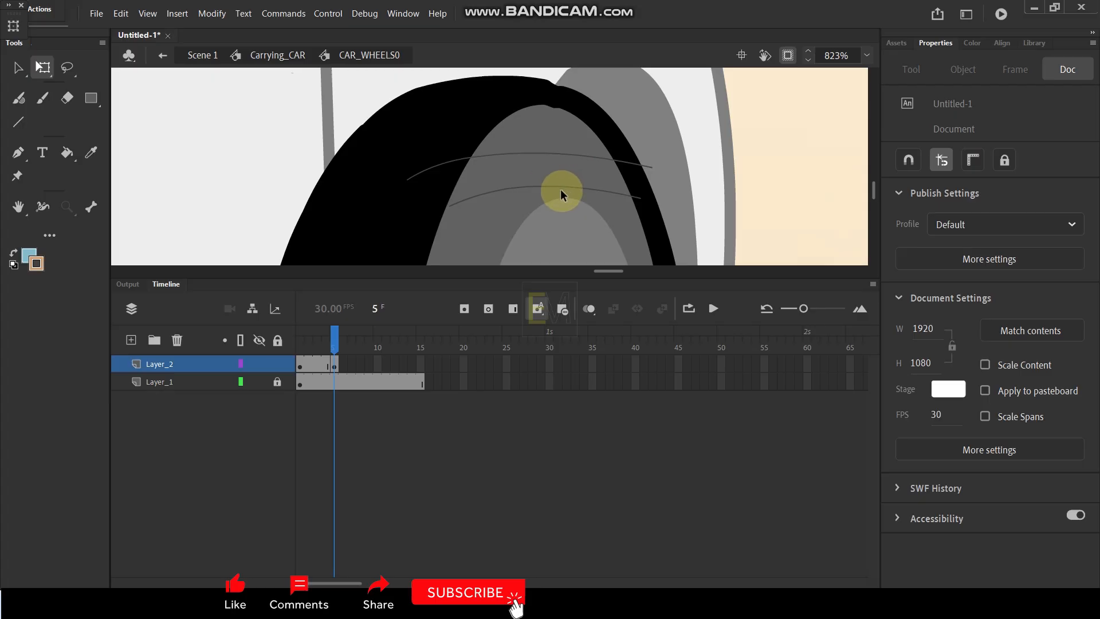
drag(641, 199, 620, 205)
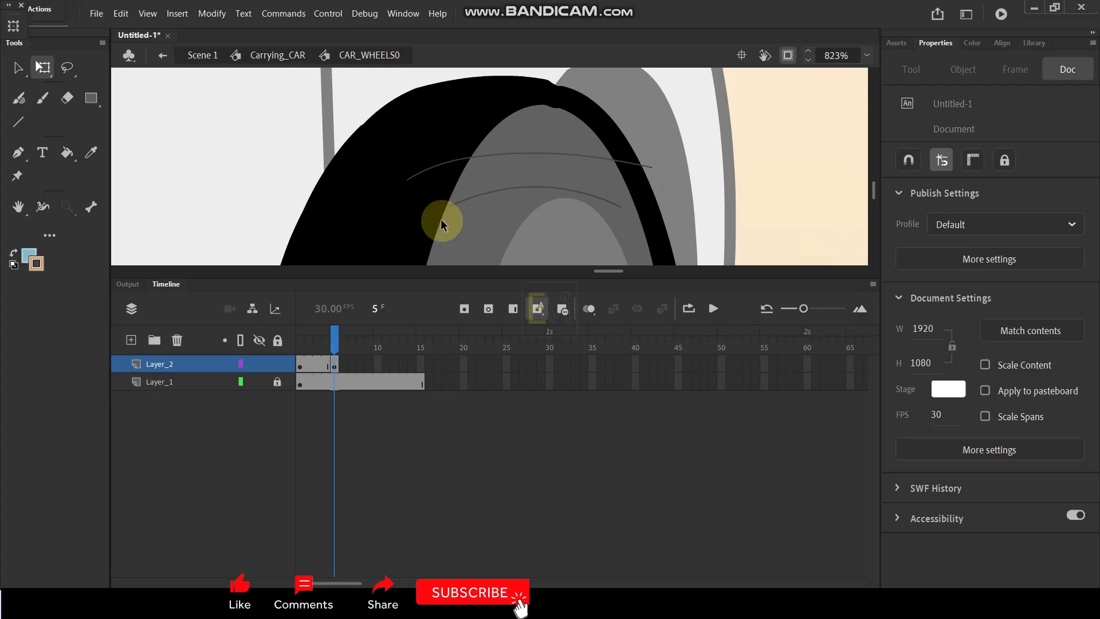
drag(449, 208, 466, 227)
drag(540, 188, 548, 169)
drag(487, 196, 496, 193)
- Reshape the outer curved line at the top of the front rim so it follows the rim's upper edge
drag(651, 167, 616, 175)
drag(409, 184, 427, 190)
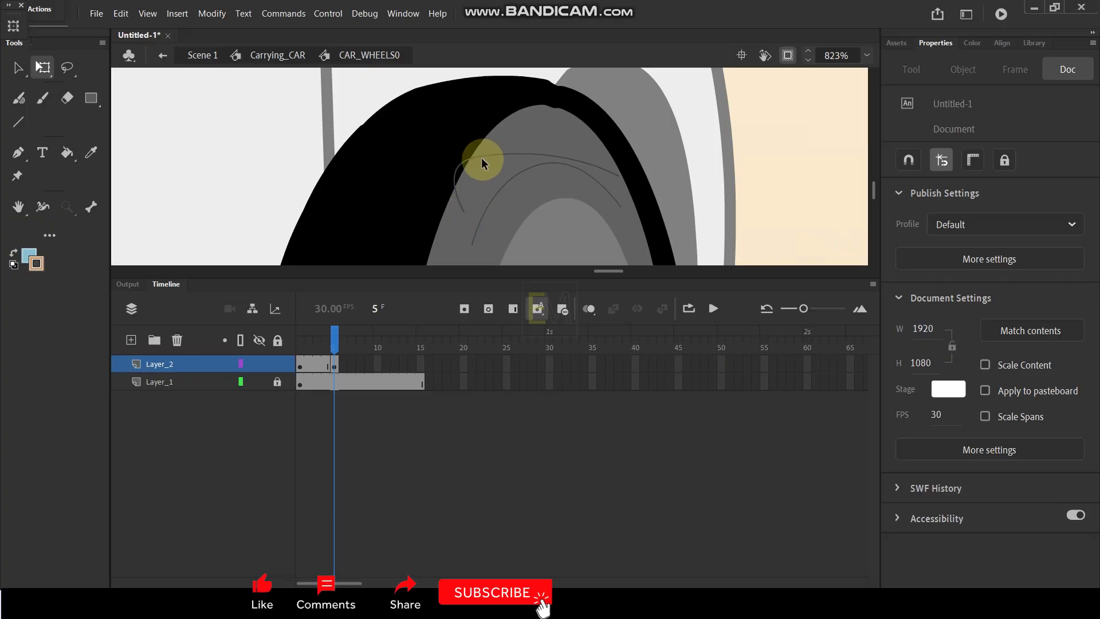
drag(484, 155, 520, 133)
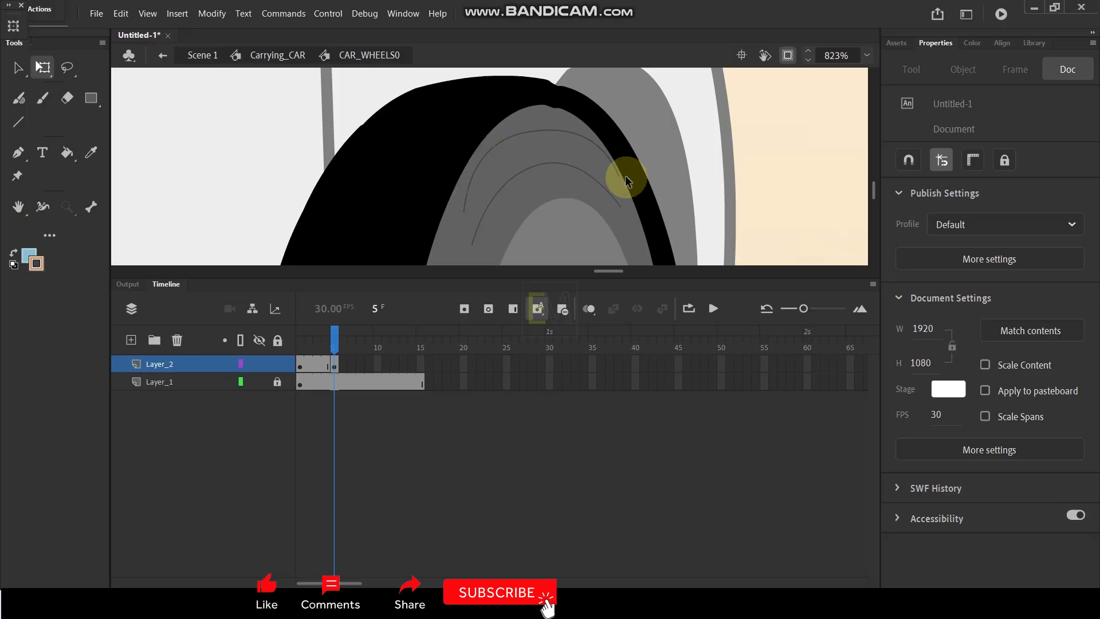
mouse_move(617, 175)
mouse_down()
mouse_move(619, 184)
mouse_move(593, 150)
mouse_up()
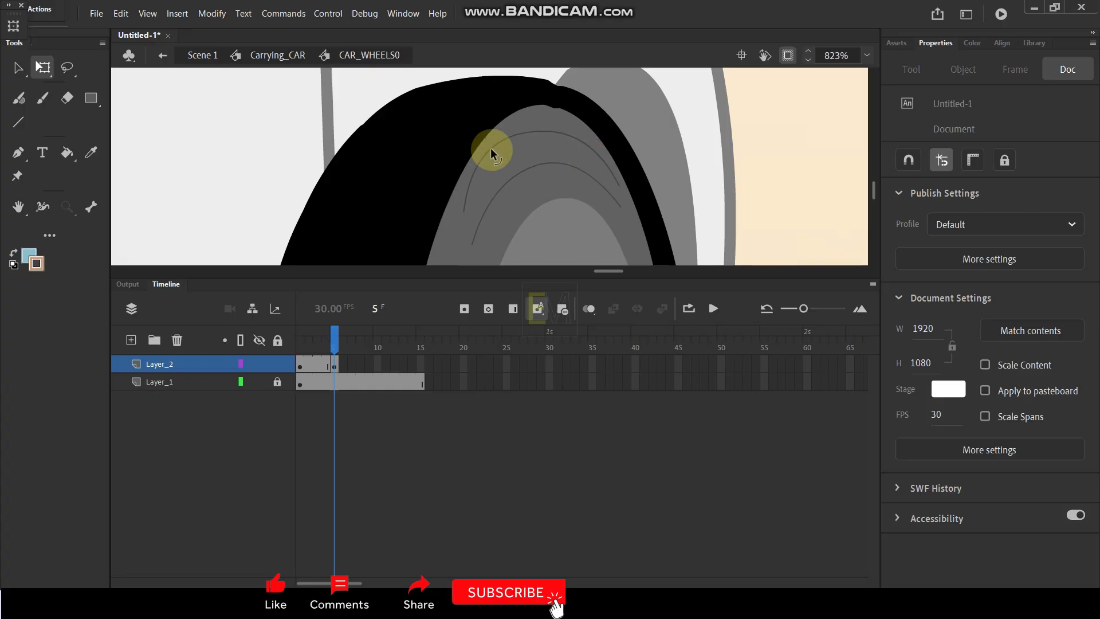
drag(496, 150, 499, 153)
scroll(527, 118, down, 7)
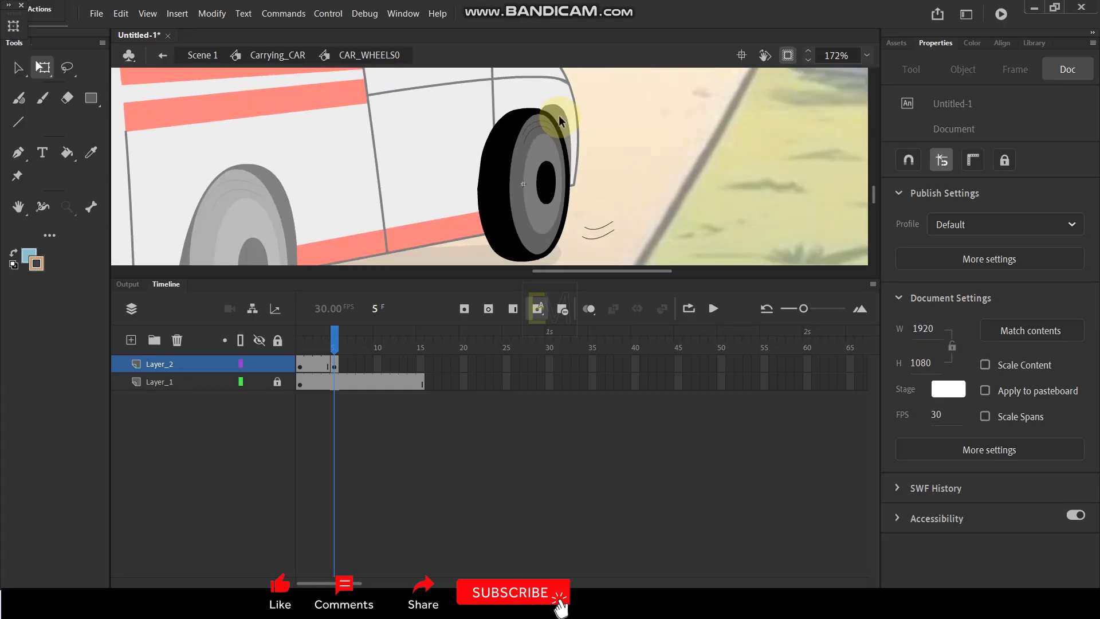
- Rotate the two curved lines lying on the road and place them on the front rim's lower left, at about X -2.6, Y 4.2
scroll(582, 229, up, 1)
click(604, 243)
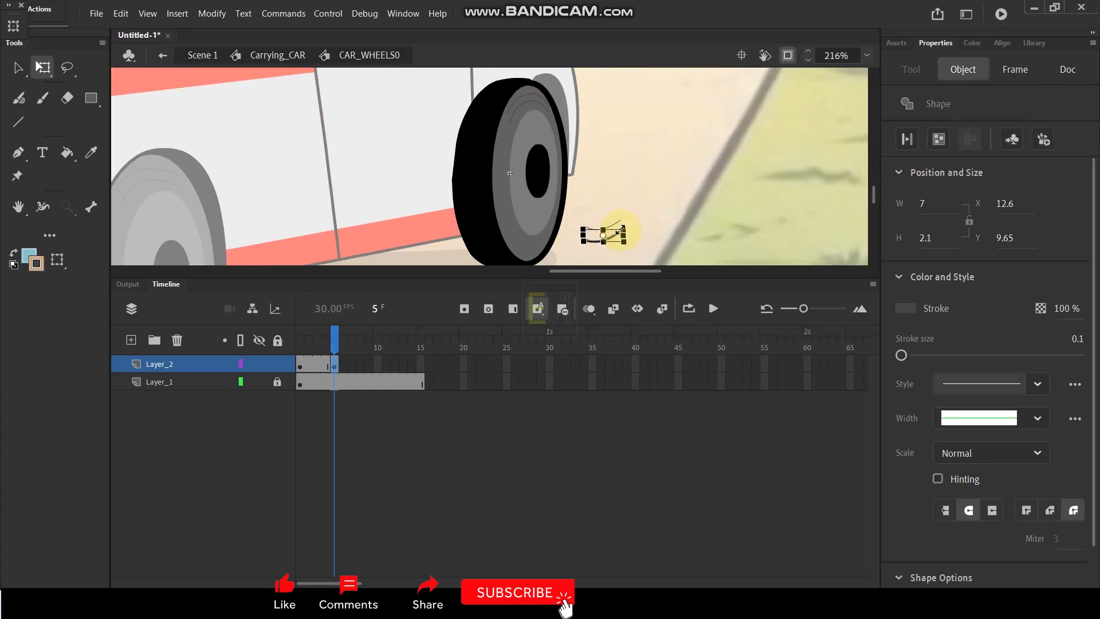
click(18, 68)
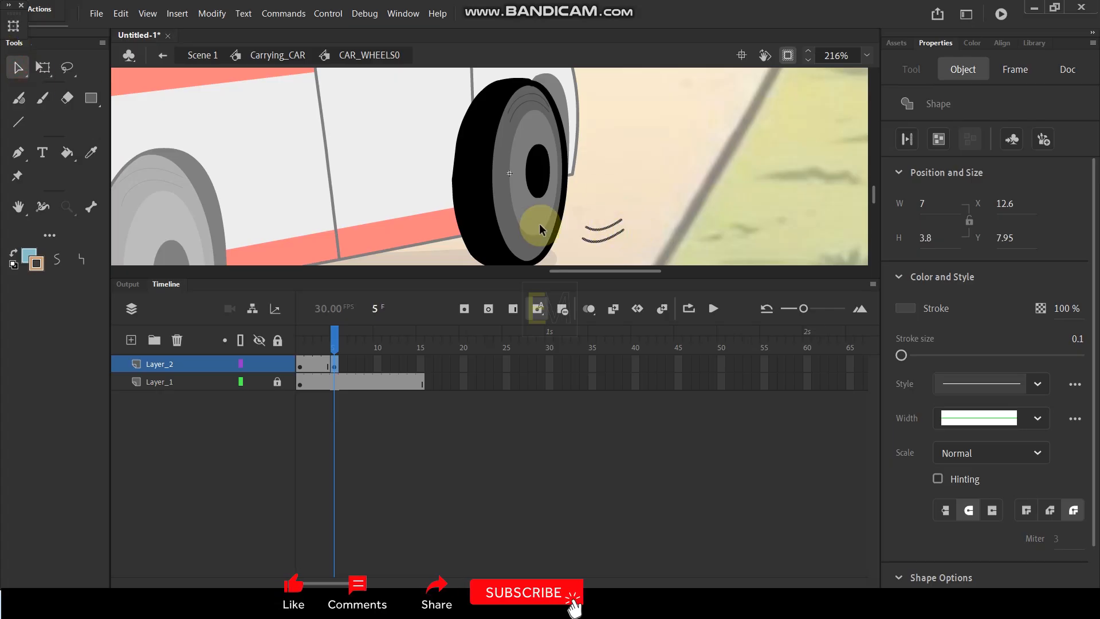
click(42, 68)
drag(635, 227, 633, 258)
drag(579, 236, 505, 232)
scroll(544, 246, up, 2)
drag(595, 198, 611, 158)
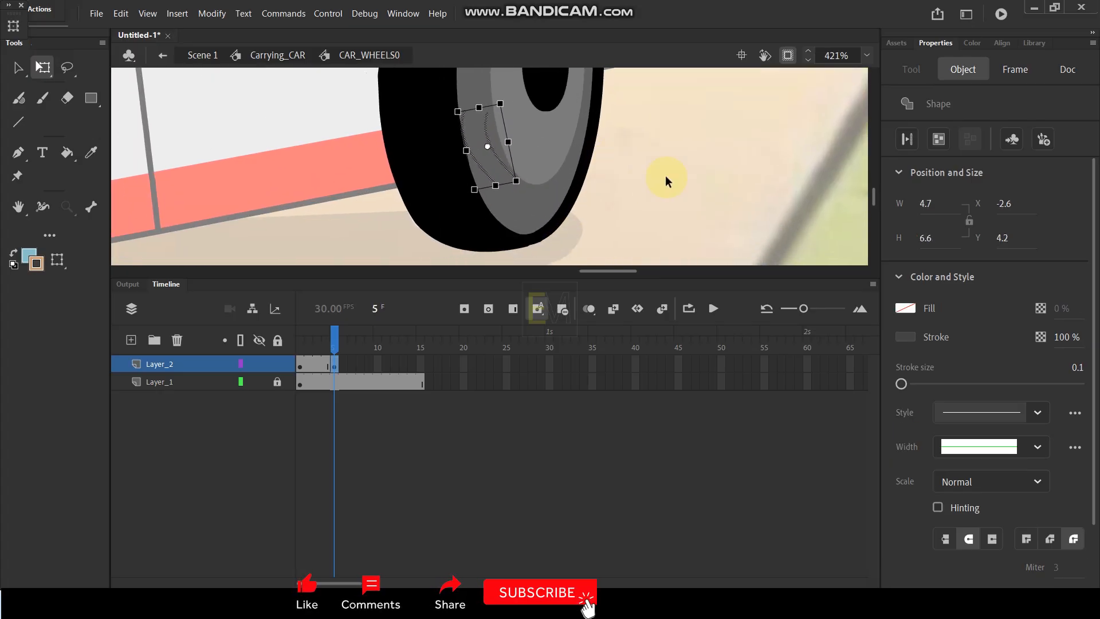
click(511, 172)
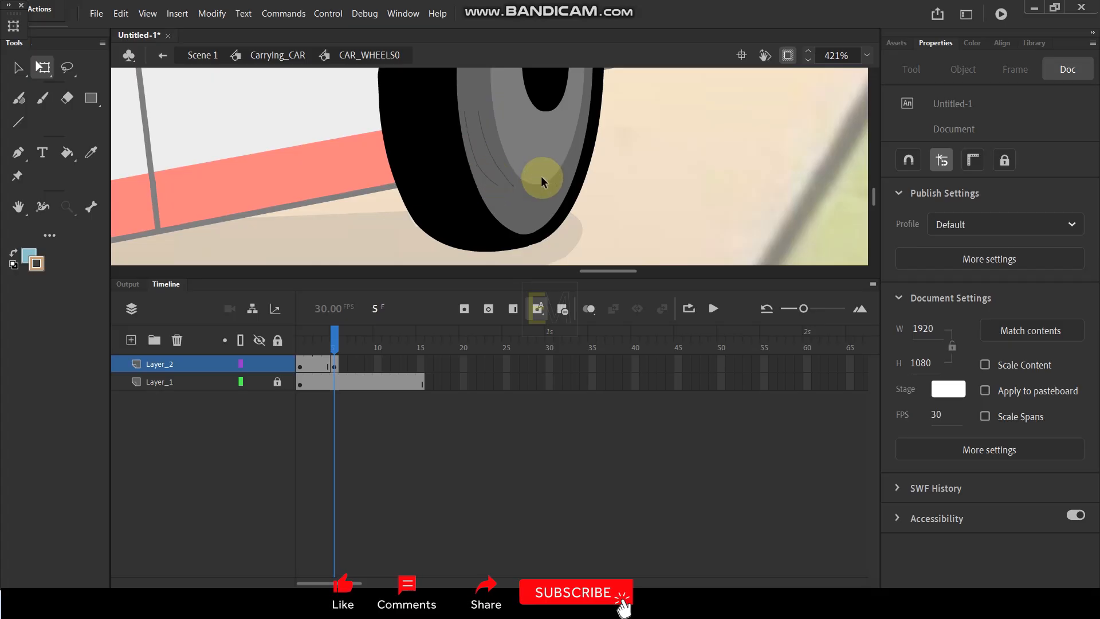
scroll(531, 177, down, 4)
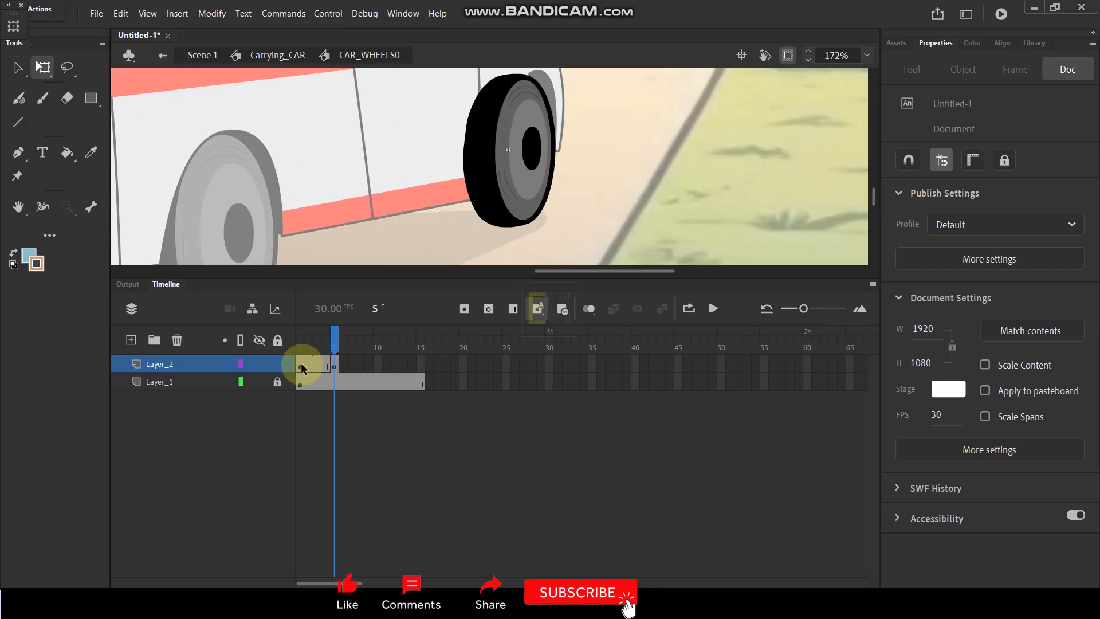
- Copy Layer_2's frame 1 keyframe to frame 10 and its frame 5 keyframe to frame 15, and play the wheel animation
click(302, 366)
drag(304, 366, 377, 367)
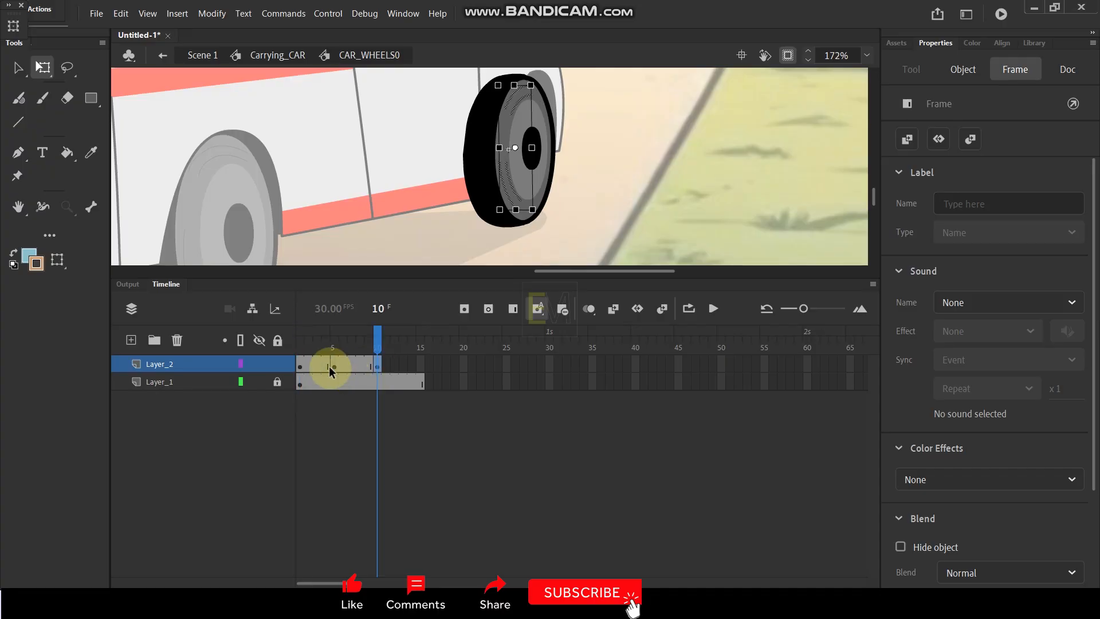
click(333, 365)
drag(332, 365, 421, 367)
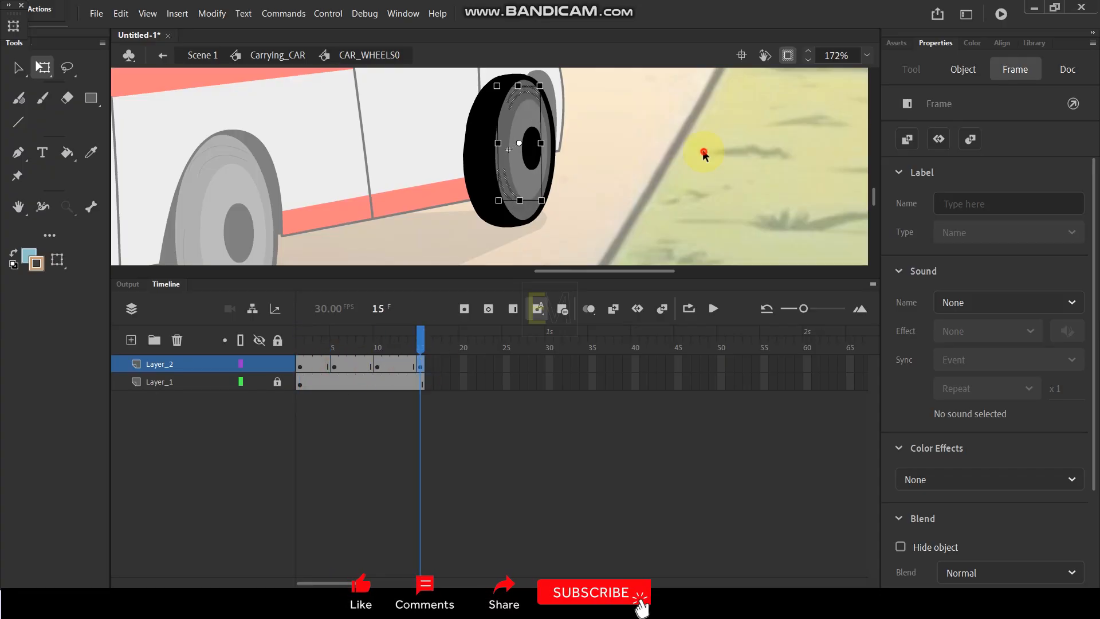
click(702, 150)
key(Return)
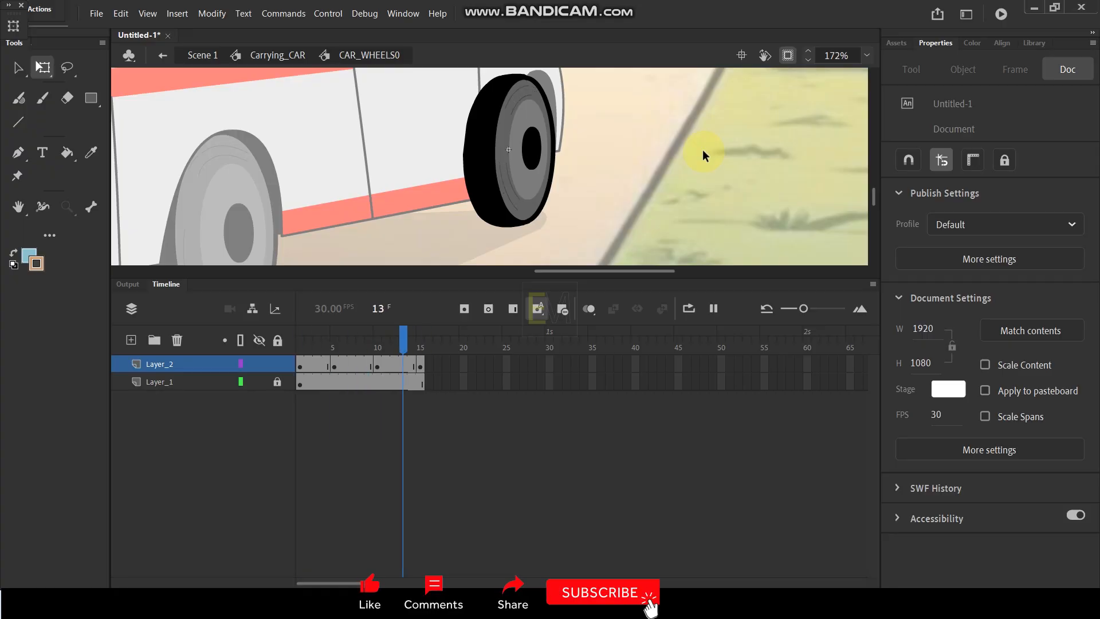
- Return to the Carrying_CAR symbol and play its timeline from frame 1 to check both wheels
click(289, 60)
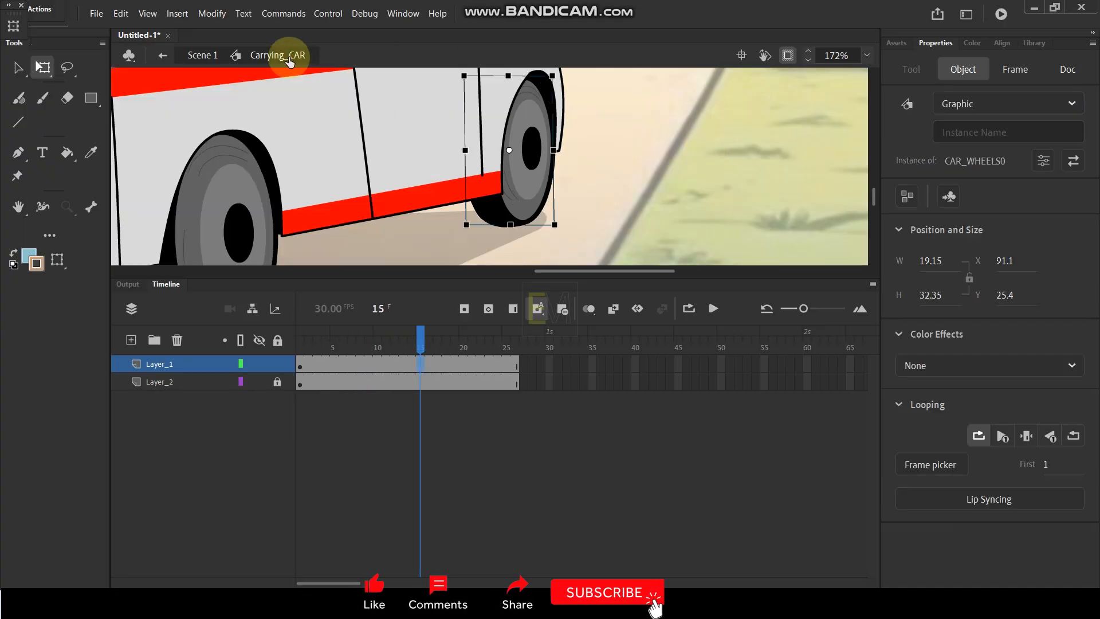
click(240, 363)
drag(241, 359, 245, 361)
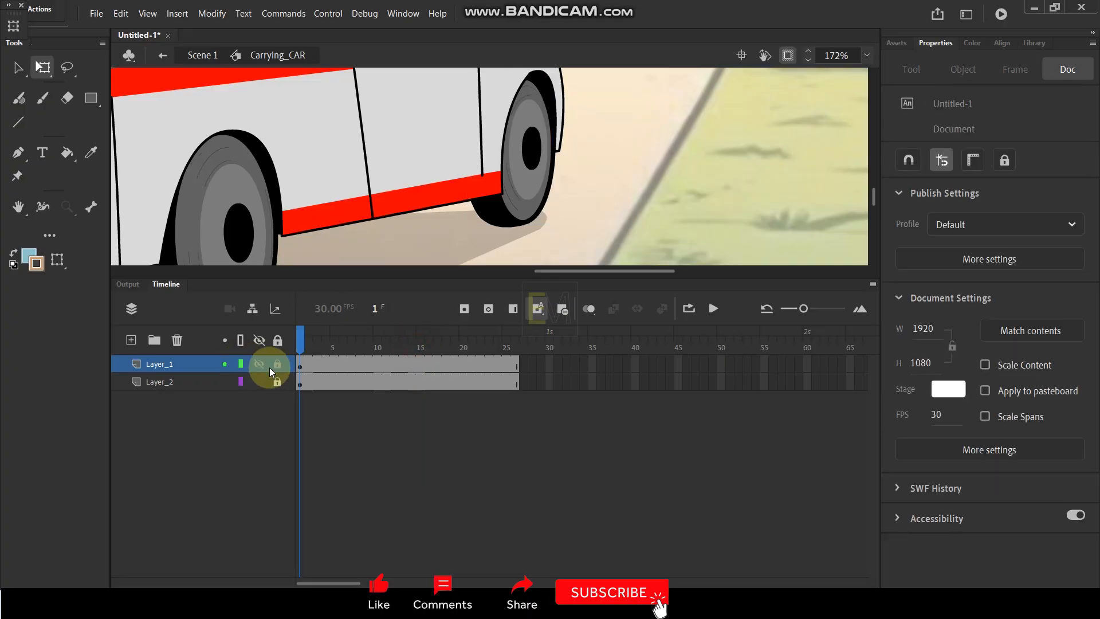
key(Return)
key(Return)
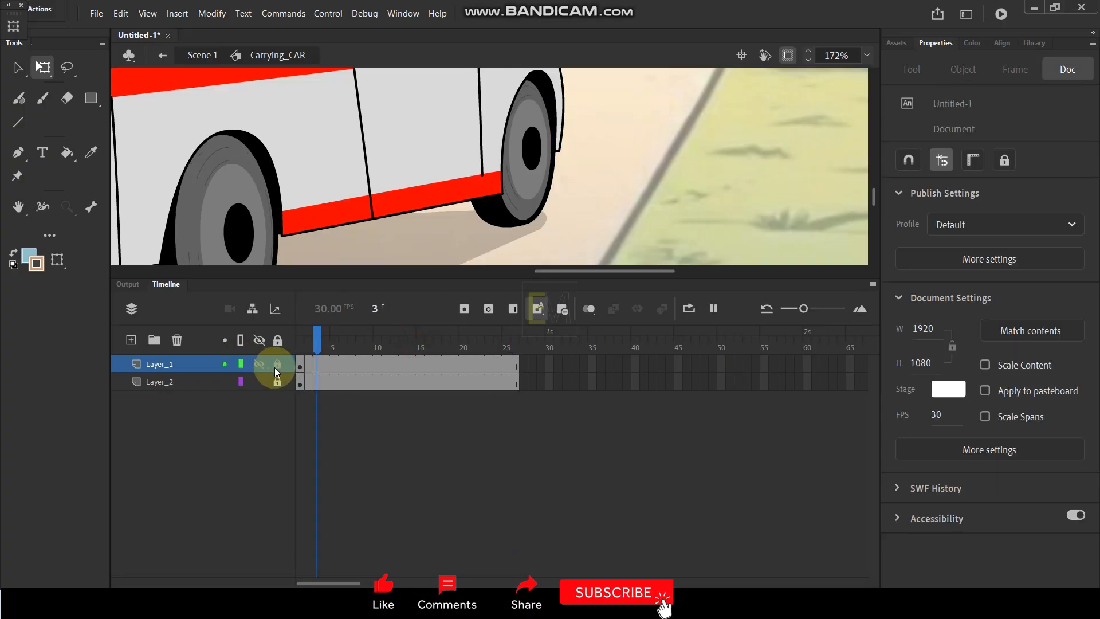
scroll(486, 208, down, 4)
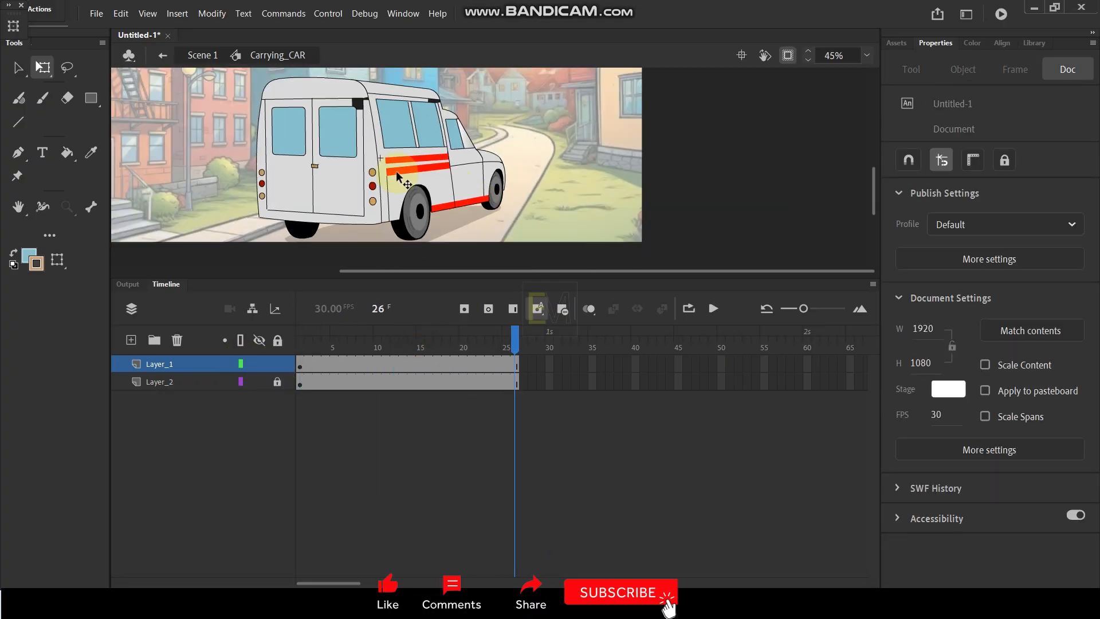
- Try to raise the van body group above the wheels at a frame 5 keyframe on Layer_1, and undo it
click(399, 176)
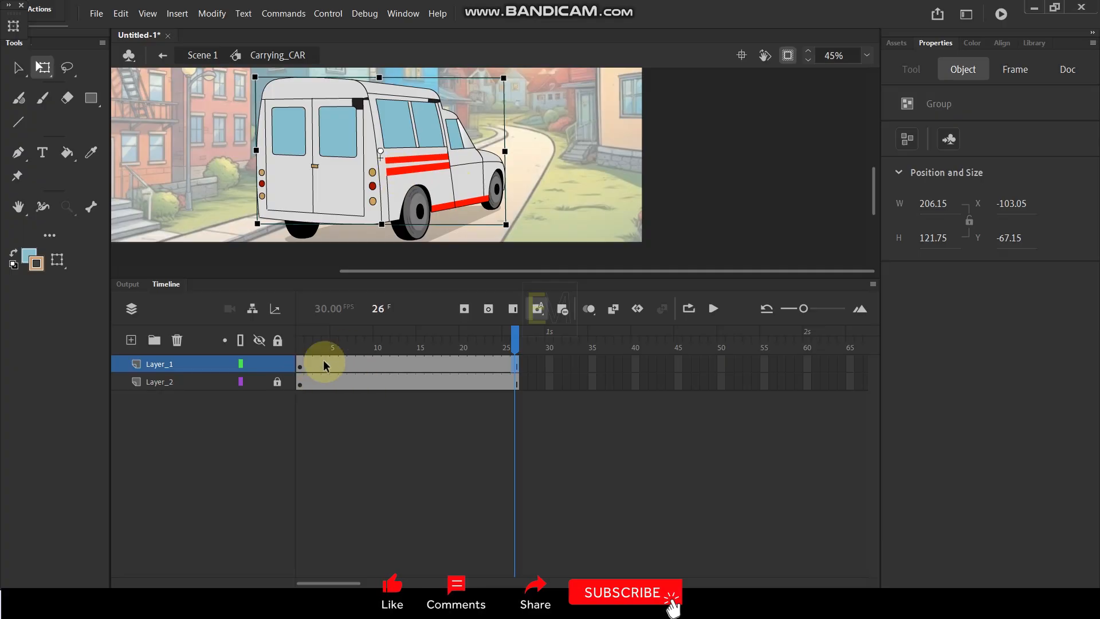
mouse_move(321, 344)
mouse_down()
mouse_move(288, 342)
mouse_move(343, 344)
mouse_move(333, 343)
mouse_up()
click(190, 381)
click(366, 192)
drag(365, 192, 364, 168)
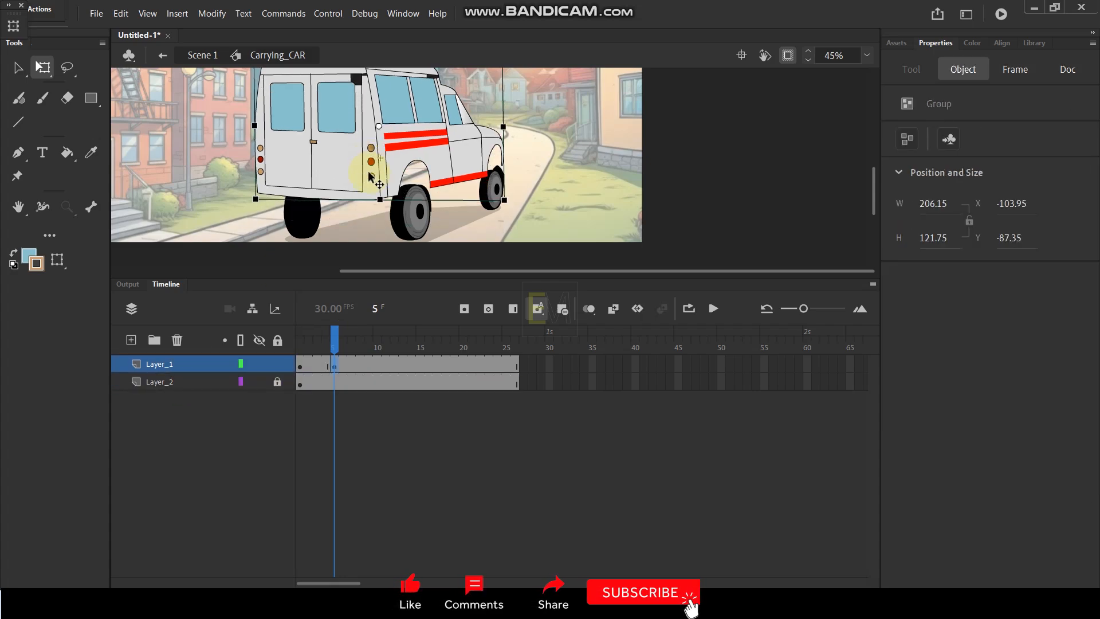
key(ctrl+z)
click(401, 202)
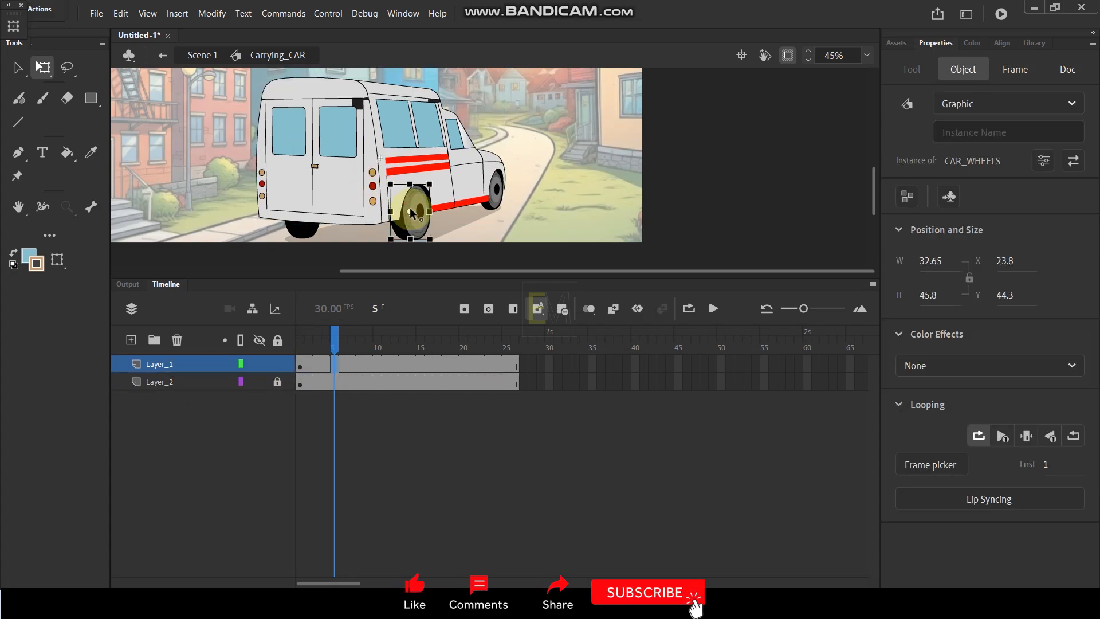
click(377, 170)
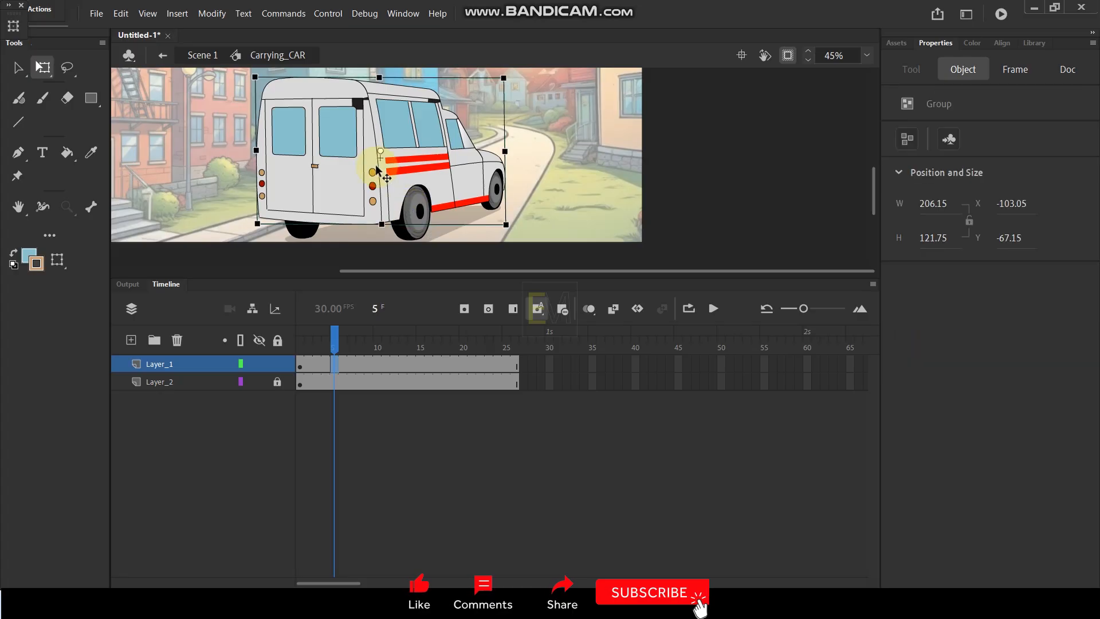
double_click(376, 169)
click(335, 338)
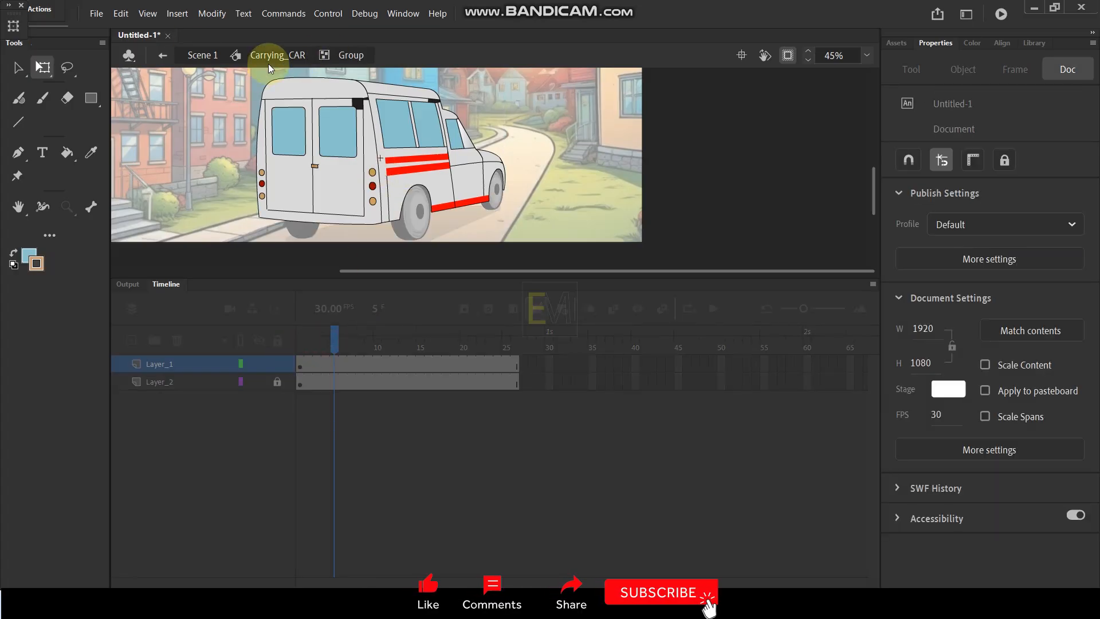
click(285, 59)
- Cut the van body group from Layer_1 at frame 1 and paste it in place on a new layer above
click(287, 367)
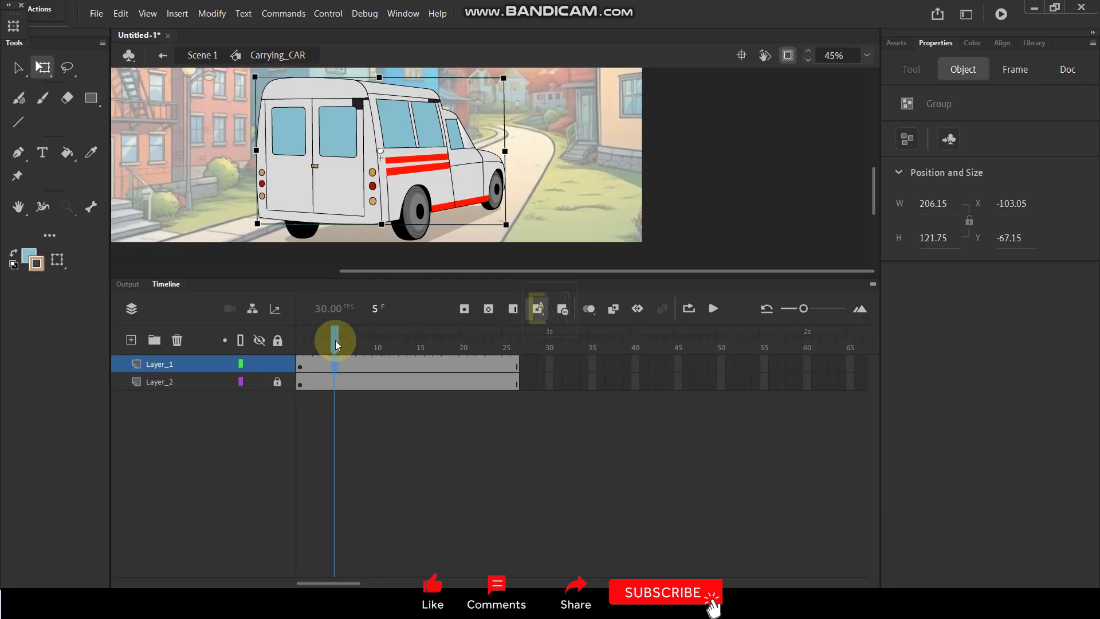
drag(335, 342, 307, 309)
click(276, 371)
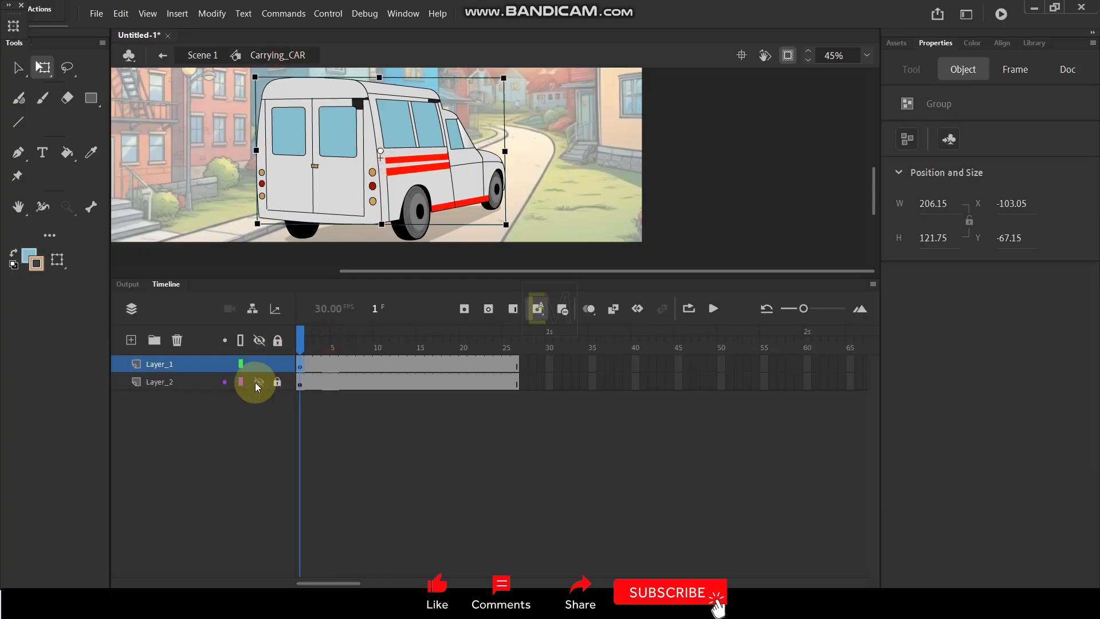
click(256, 382)
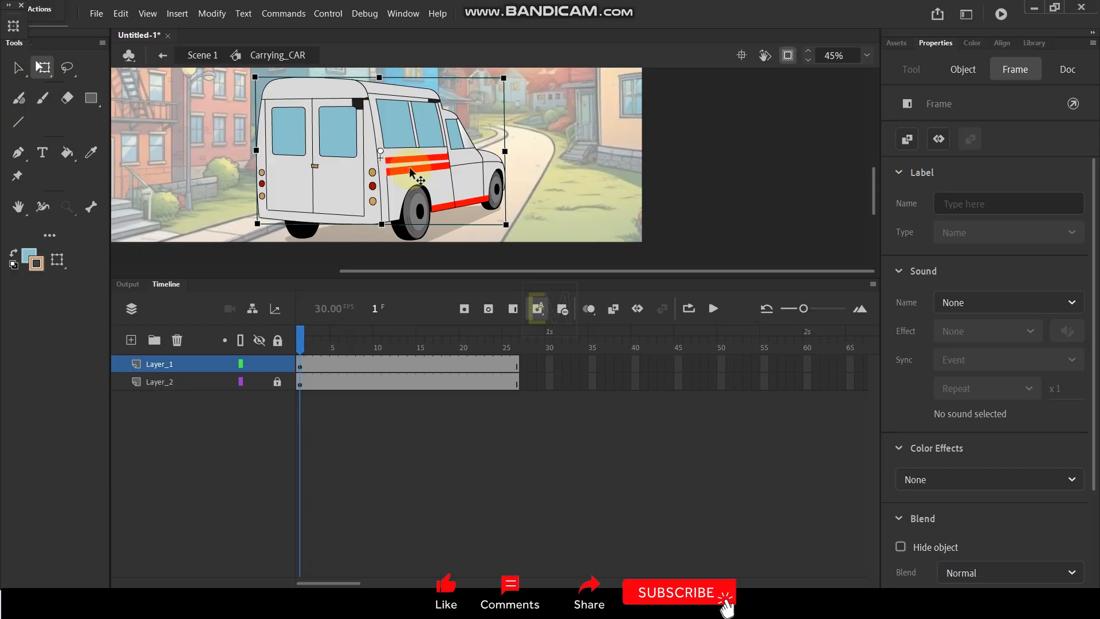
key(Delete)
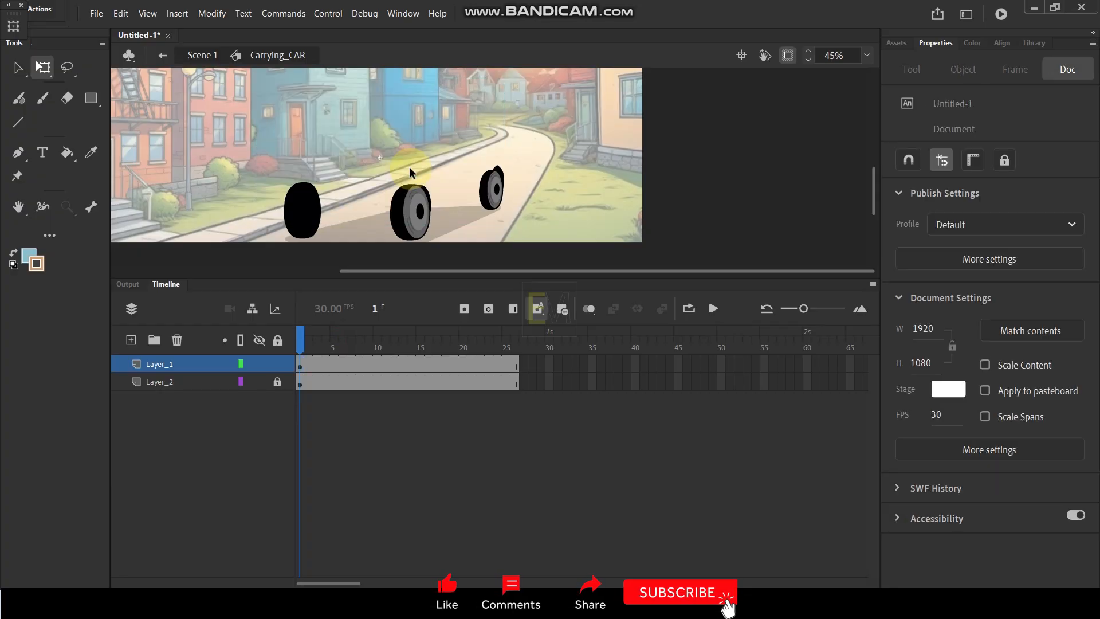
click(132, 340)
key(ctrl+shift+v)
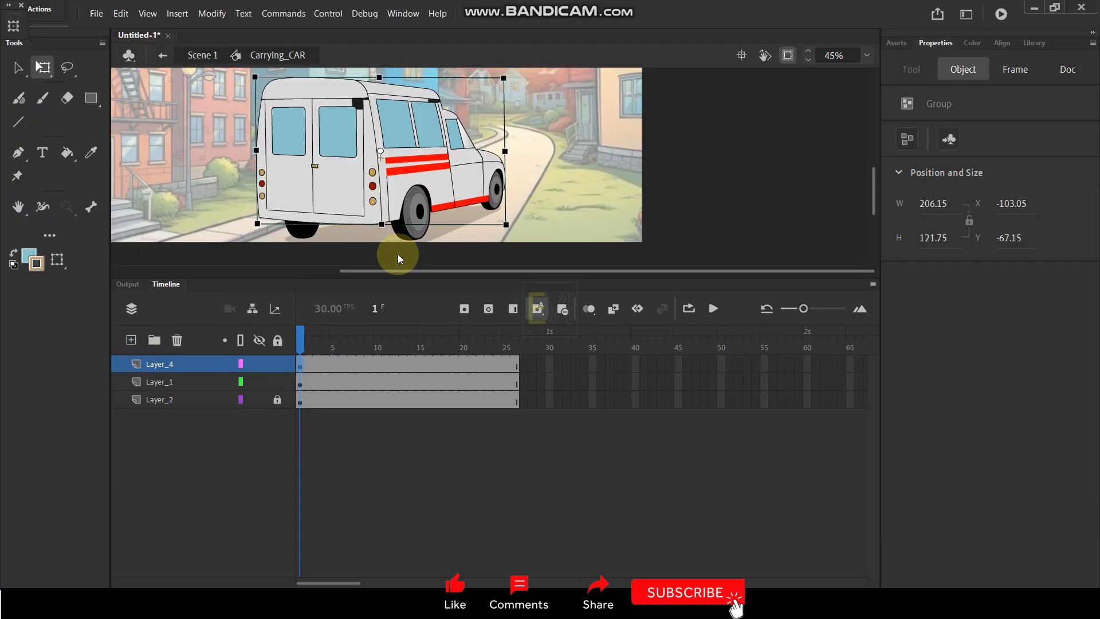
- Convert the van body group on Layer_4 into a graphic symbol named Symbol 1
key(F6)
key(comma)
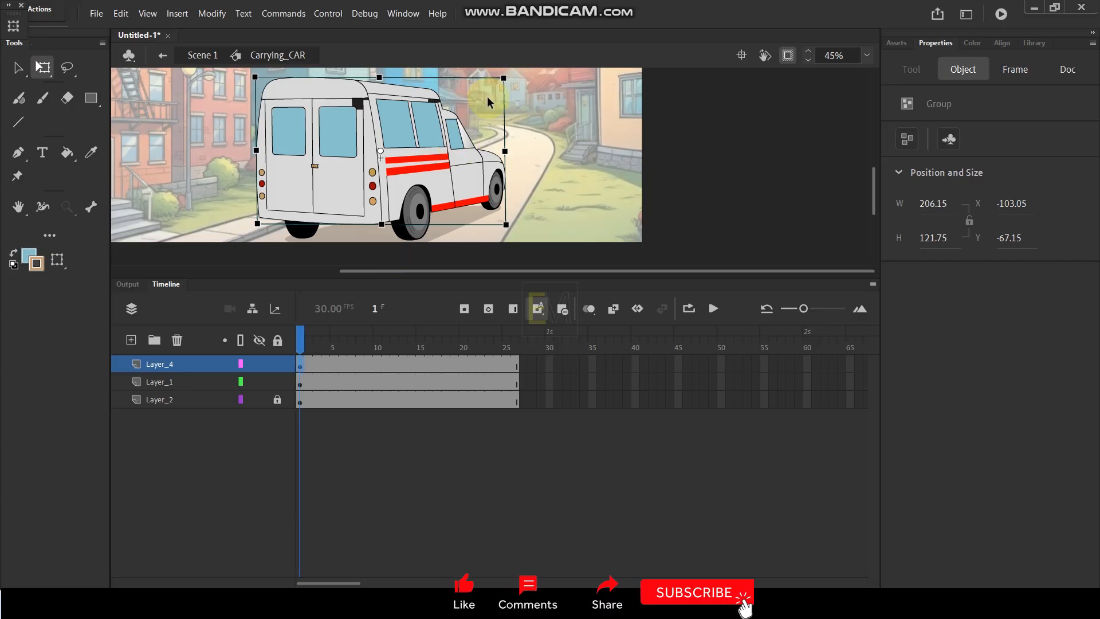
key(F8)
click(630, 65)
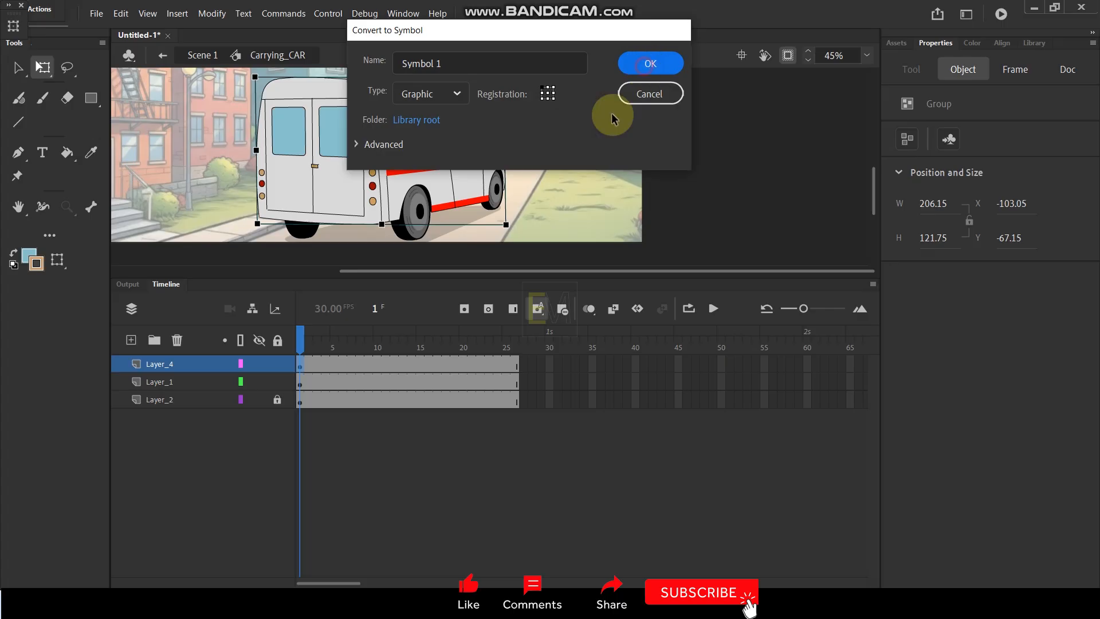
- Insert keyframes at frames 10 and 5 of the van body's Layer_4
click(377, 365)
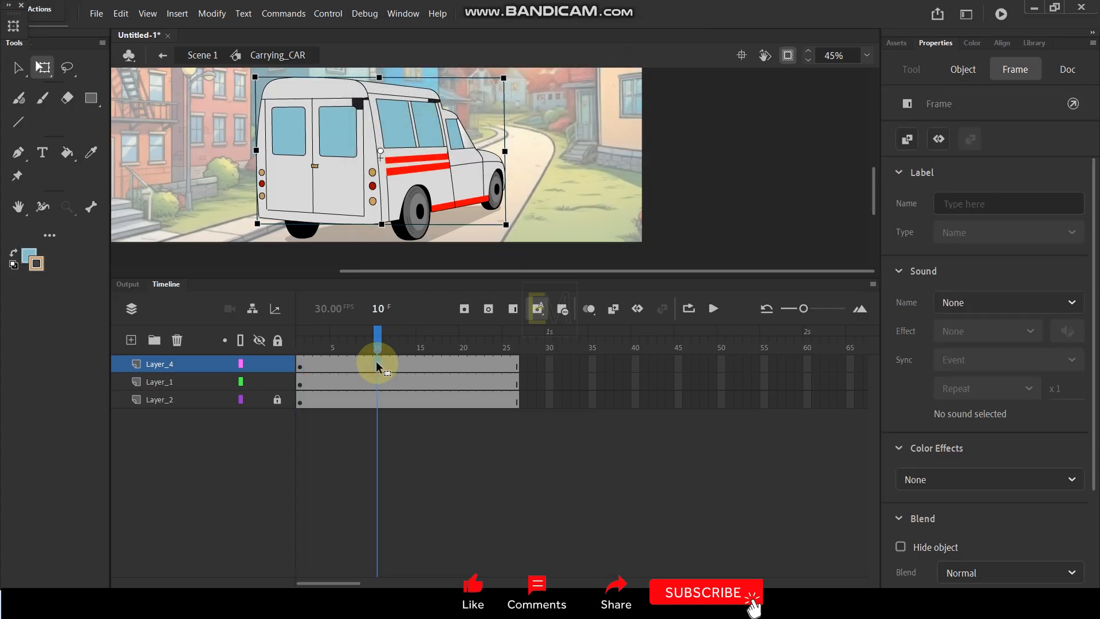
key(F6)
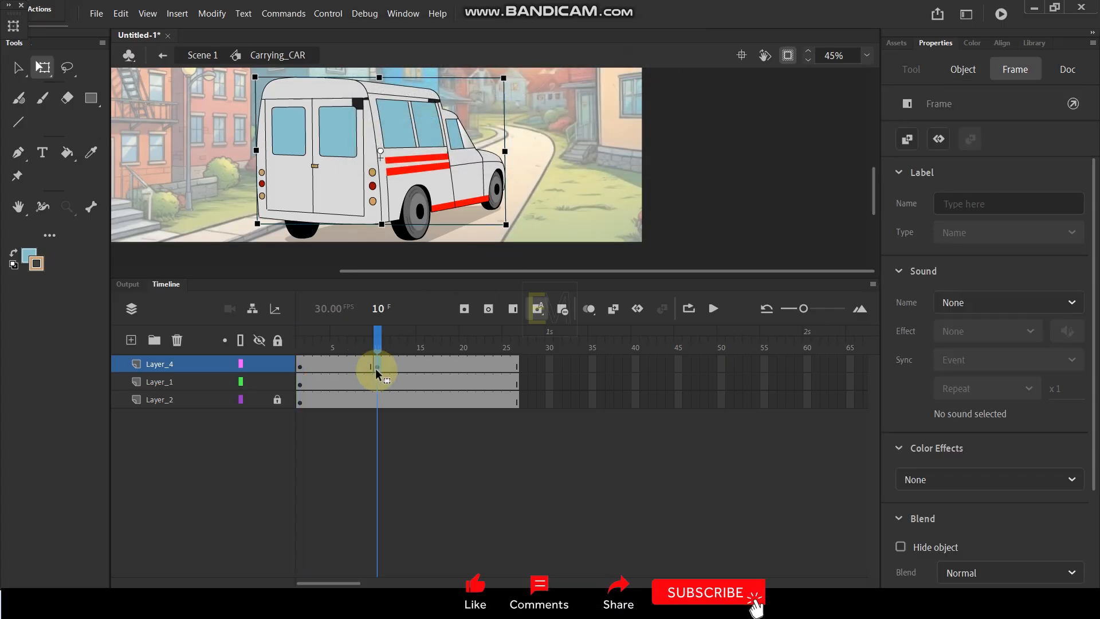
click(334, 365)
key(F6)
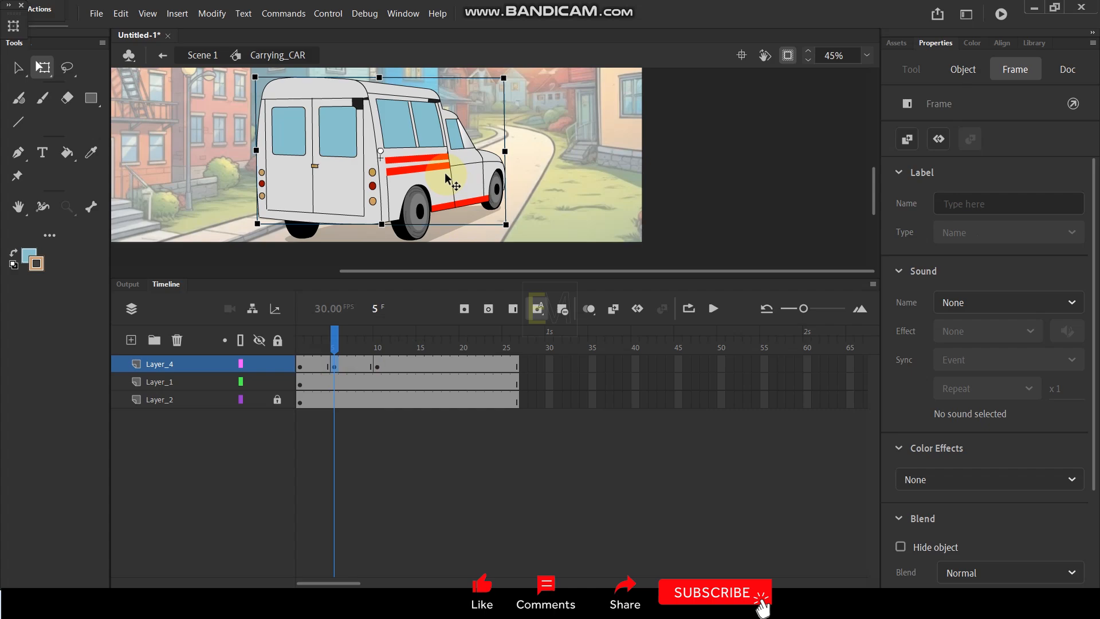
- Nudge the van body slightly upward in small increments at the frame 5 keyframe of Layer_4
key(Up)
key(Up)
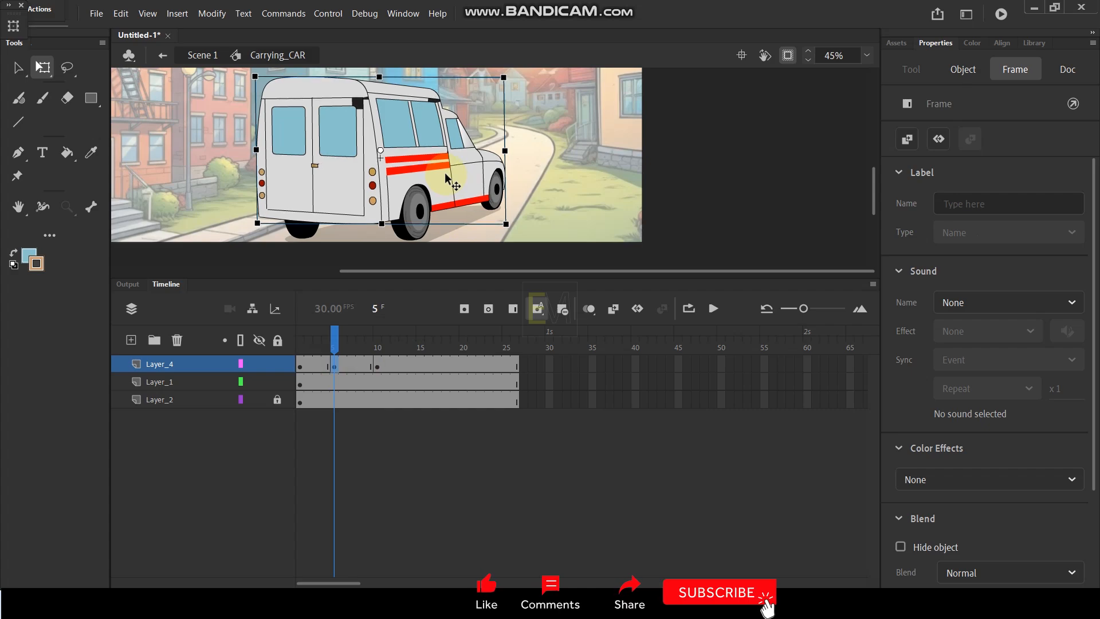
key(Up)
key(Up)
key(Up)
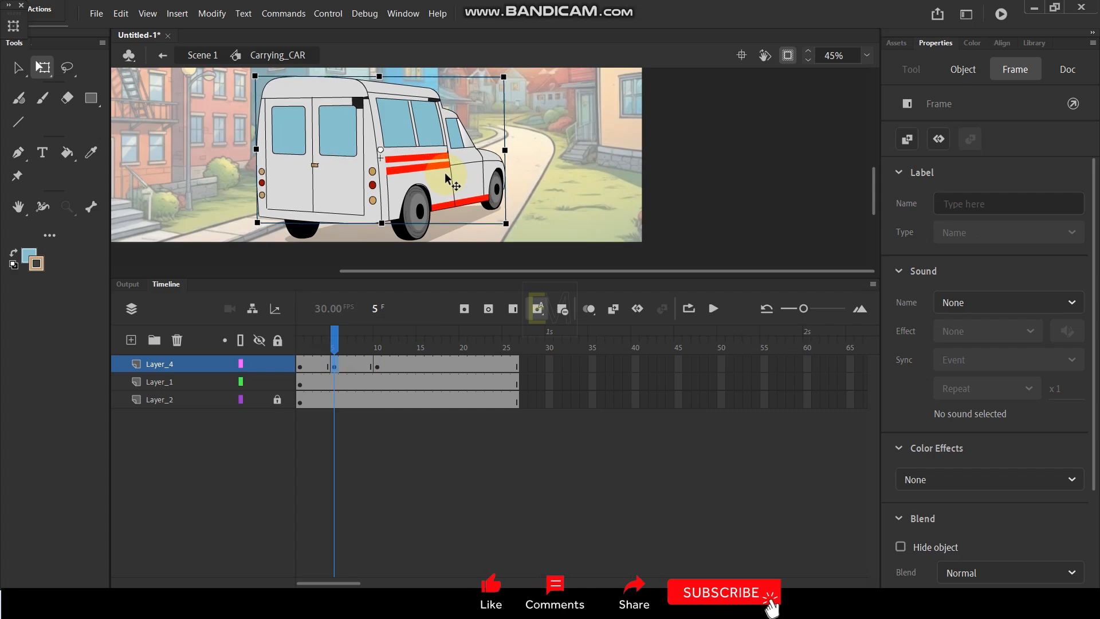
- Nudge the van body slightly further up at frame 5 and create classic tweens between Layer_4's keyframes at frames 1, 5 and 10
key(Up)
key(Up)
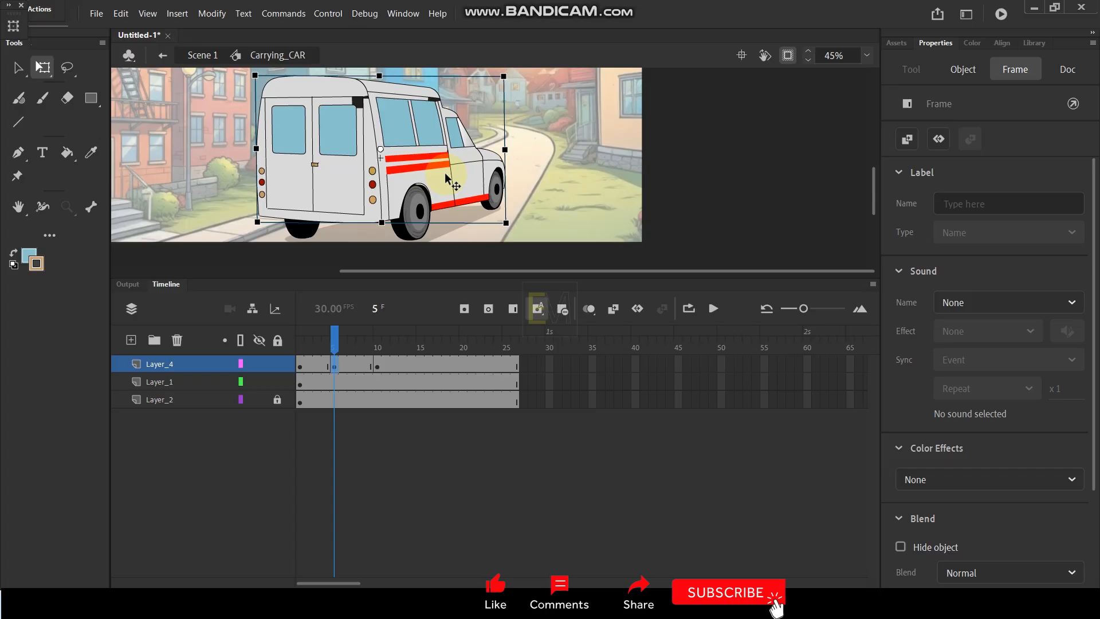
drag(366, 371, 307, 370)
right_click(307, 369)
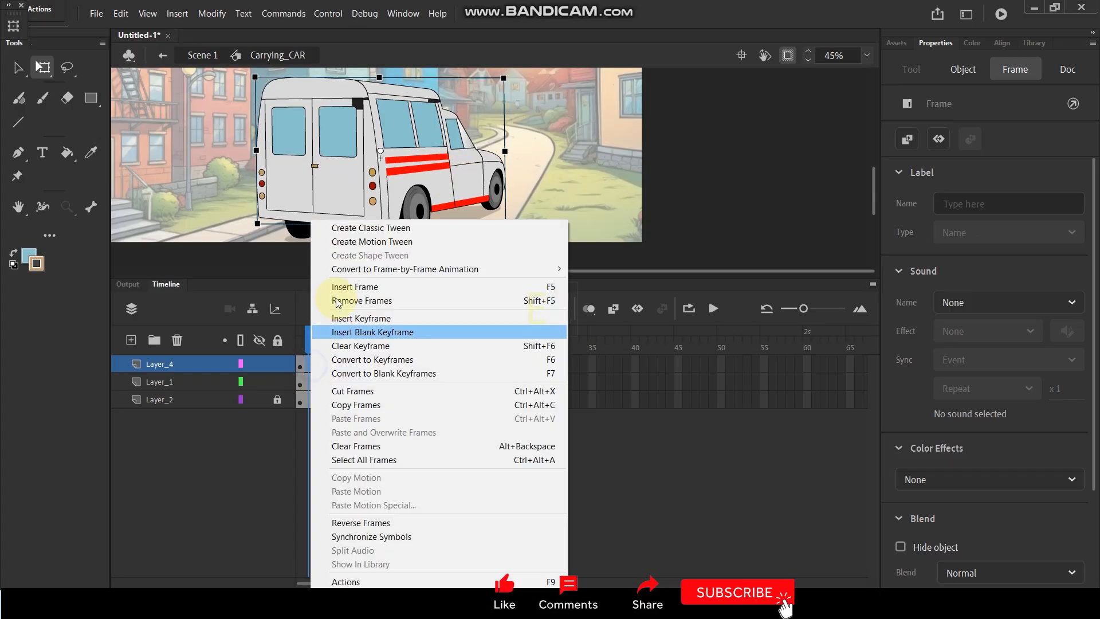
click(369, 228)
- Try to duplicate the van body's tweened keyframes on Layer_4 starting at frame 11
drag(308, 342, 386, 367)
click(465, 435)
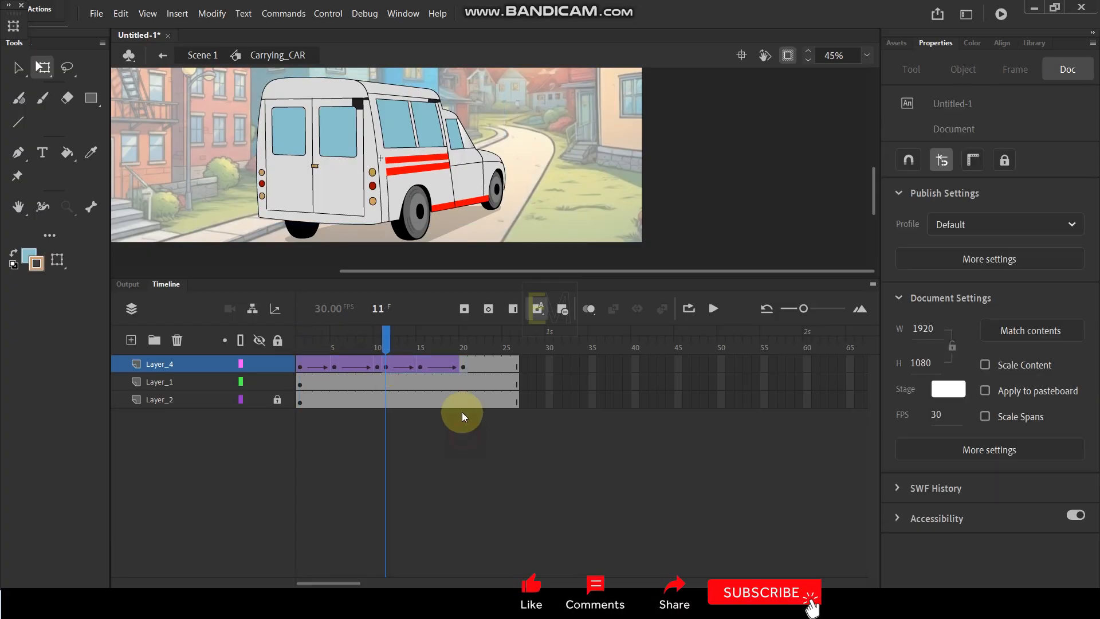
key(ctrl+z)
key(ctrl+z)
key(ctrl+z)
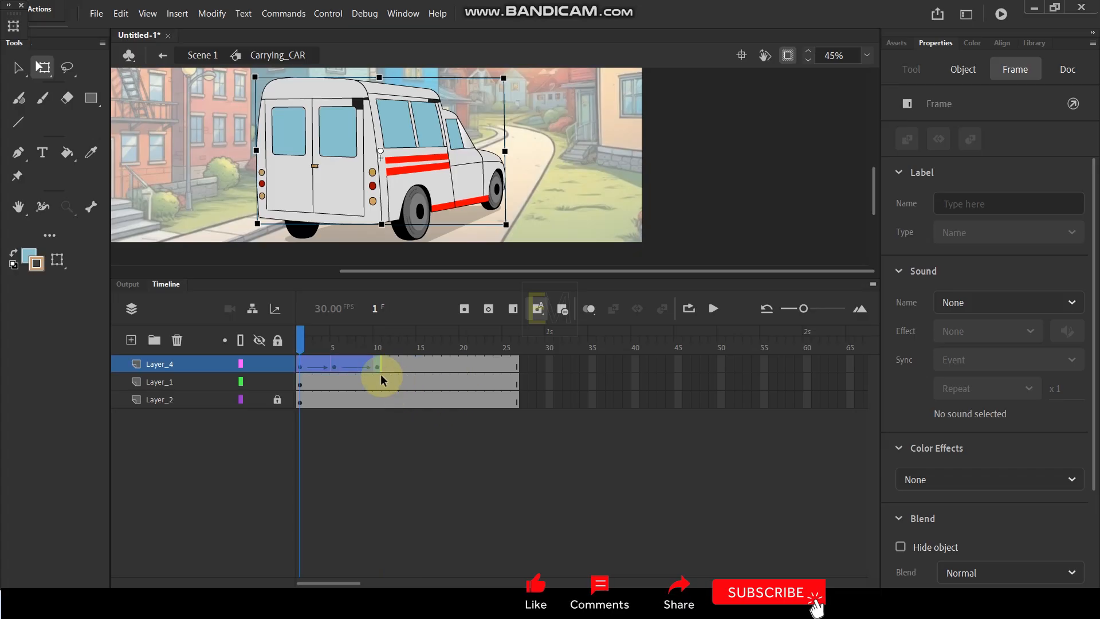
- Duplicate the van body's bounce tween frames along Layer_4, starting one copy at frame 10 and another at frame 19
drag(298, 369, 378, 367)
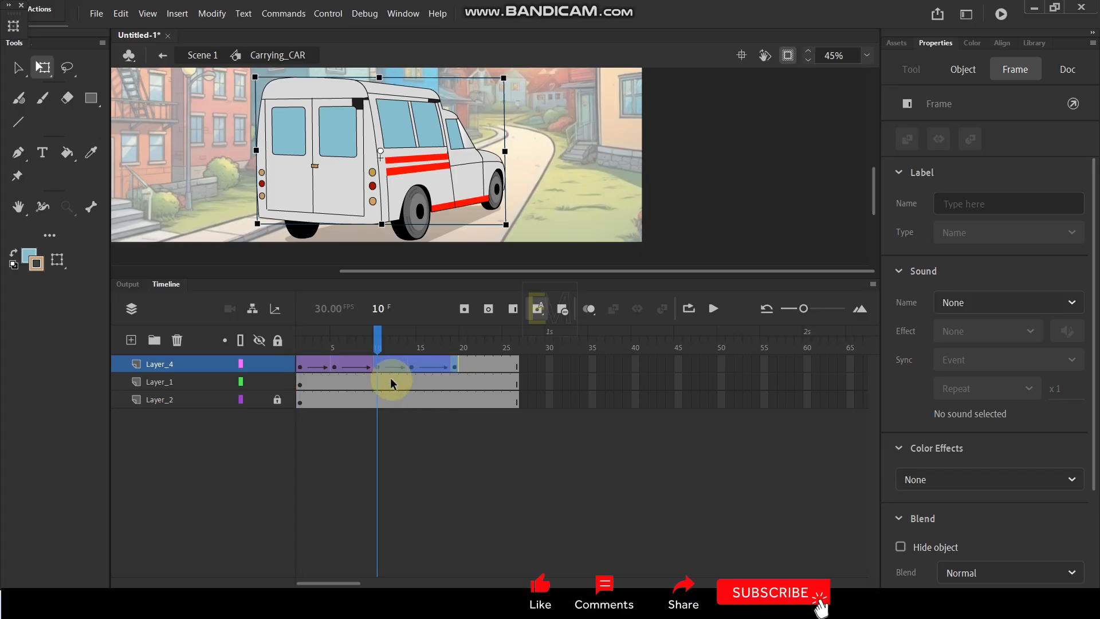
click(430, 434)
click(377, 368)
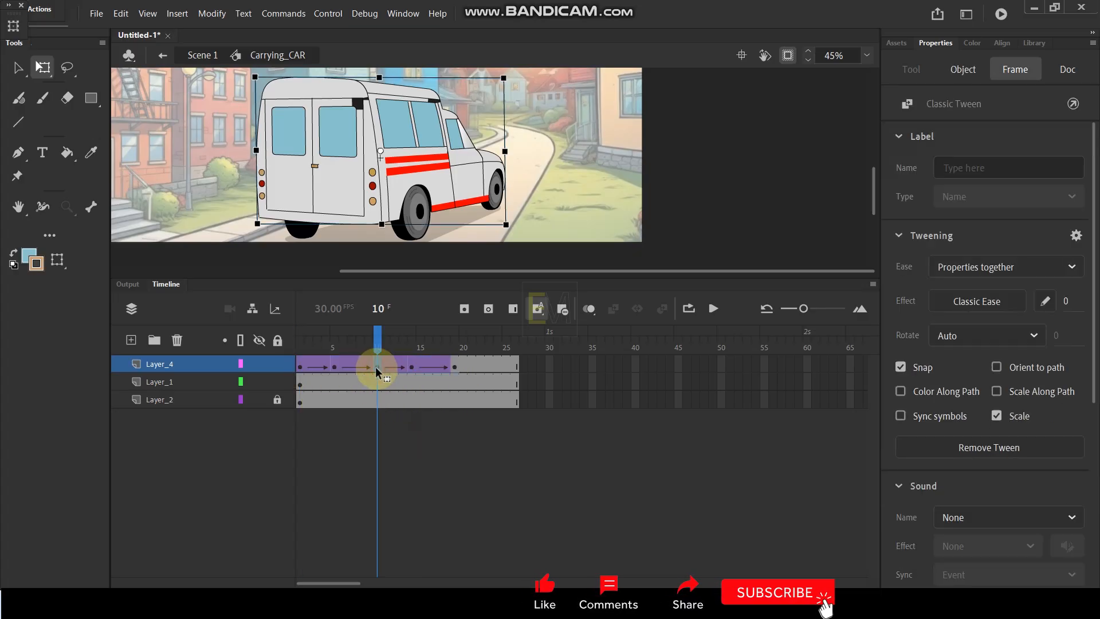
drag(409, 366, 457, 368)
click(530, 461)
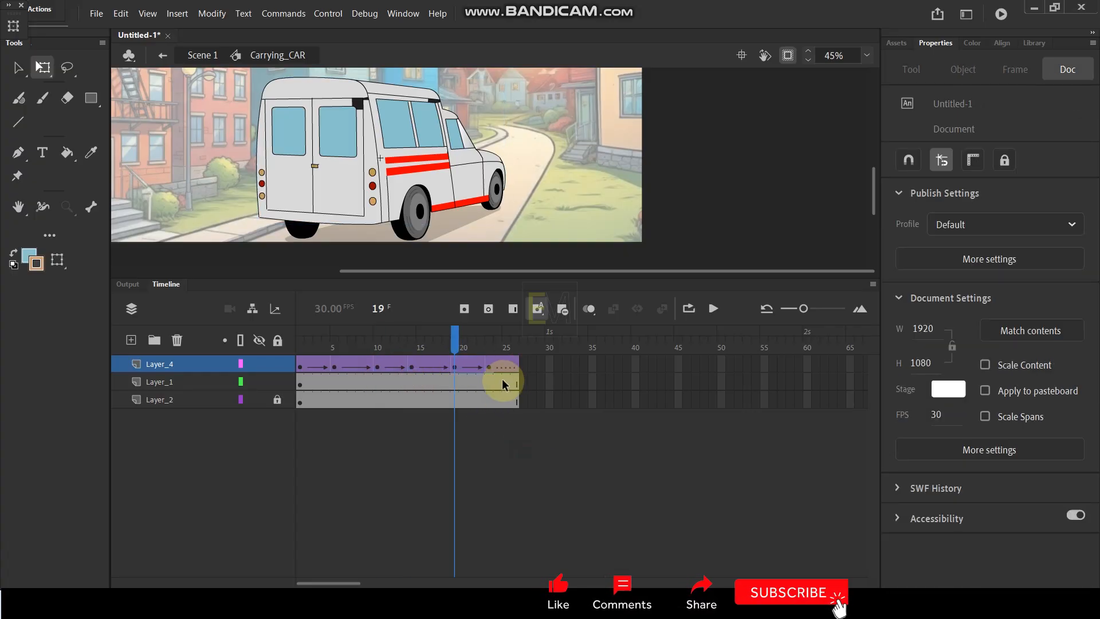
- Move Layer_4's frame 19 keyframe to frame 26 and play back the bouncing body
click(454, 369)
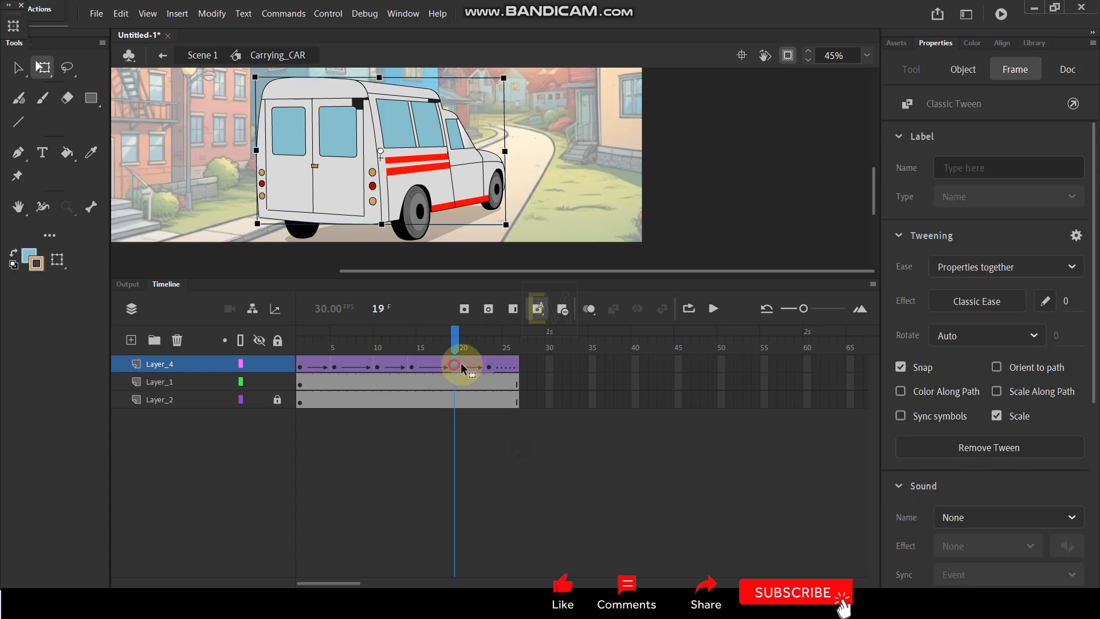
click(517, 369)
click(510, 351)
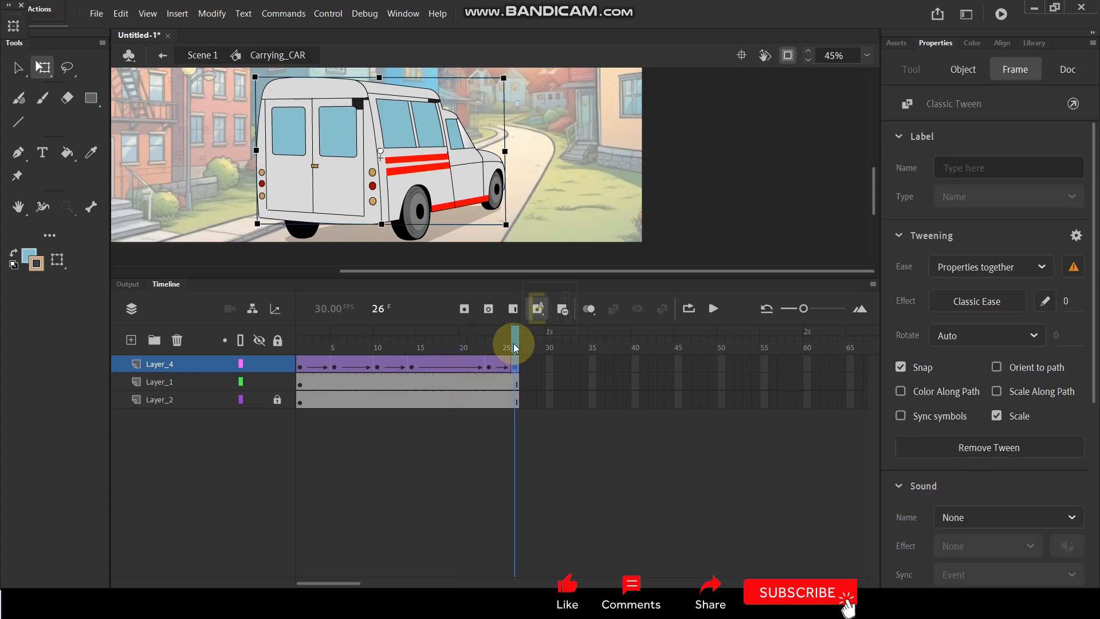
key(Return)
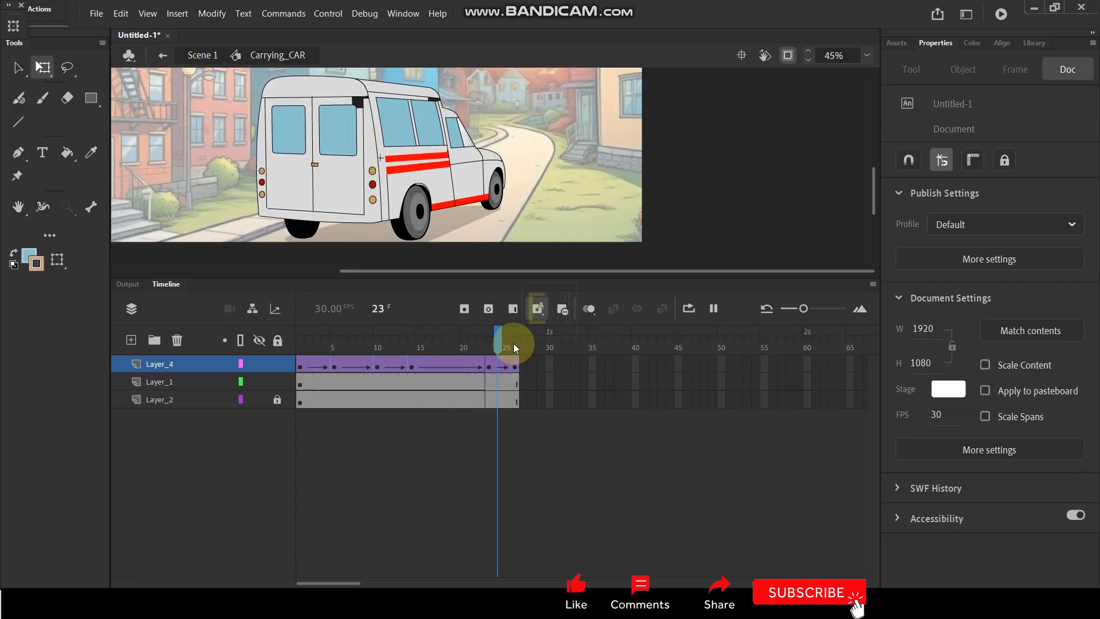
key(Return)
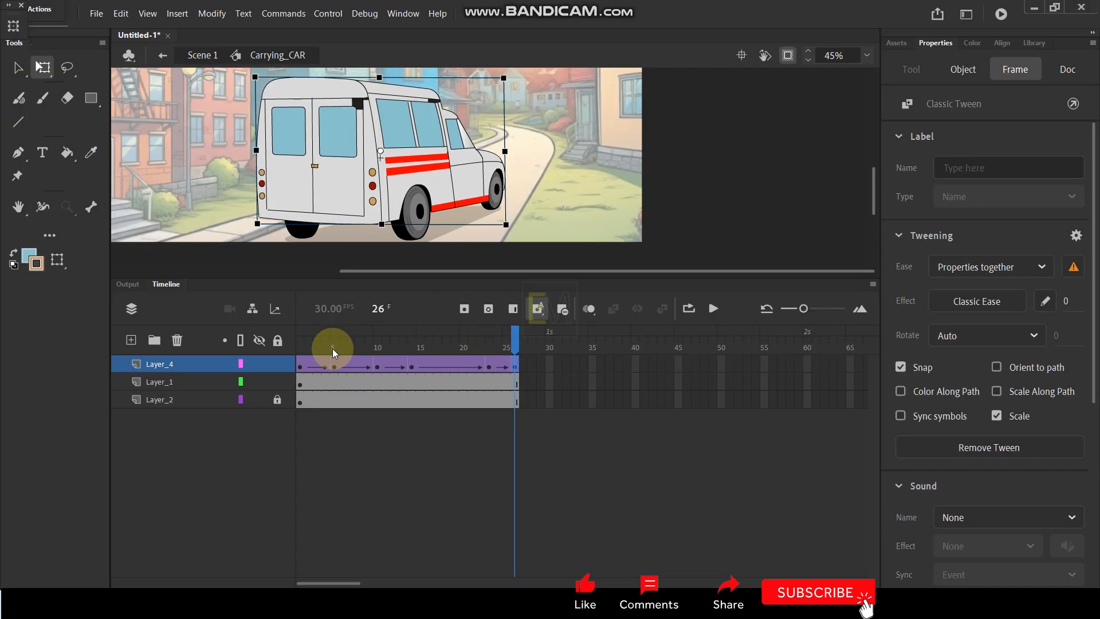
- Return to Scene 1 and move the van at frame 1 outside the stage, beyond its lower-left corner
click(287, 338)
click(213, 55)
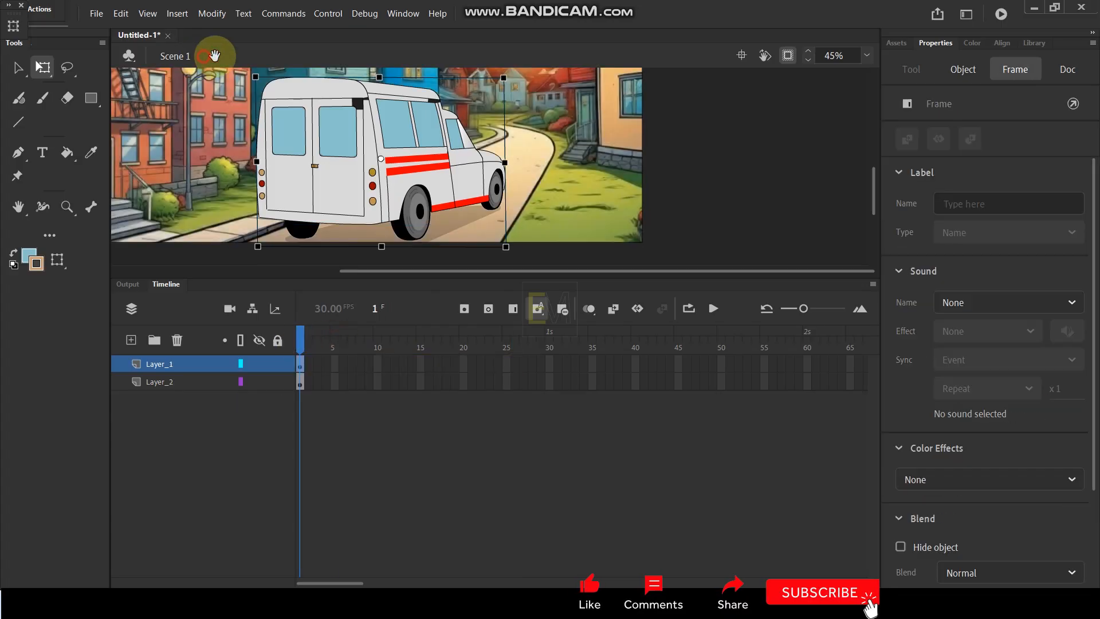
scroll(511, 155, down, 5)
scroll(511, 158, up, 2)
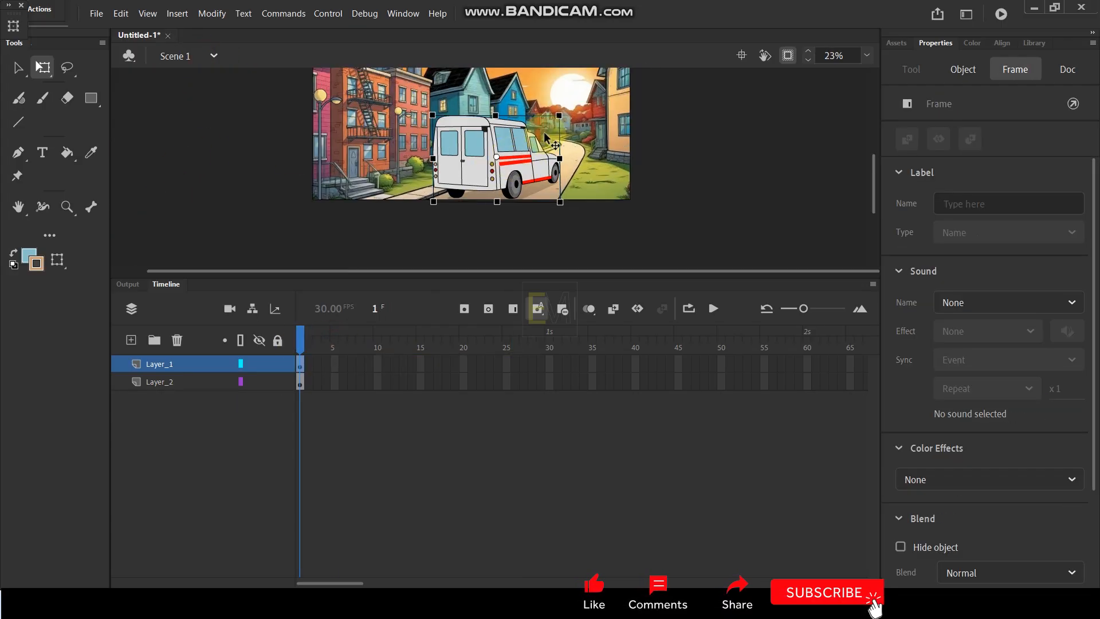
drag(525, 150, 283, 201)
- Insert keyframes at frame 120 on both Layer_1 and Layer_2
drag(344, 582, 420, 582)
drag(669, 363, 666, 382)
key(F6)
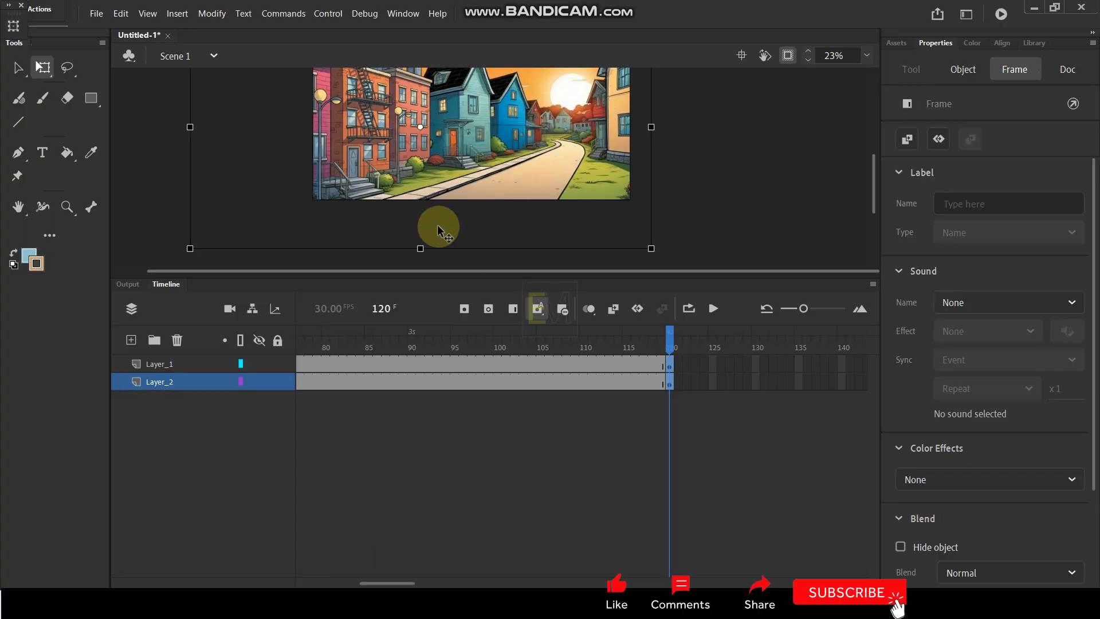
click(752, 223)
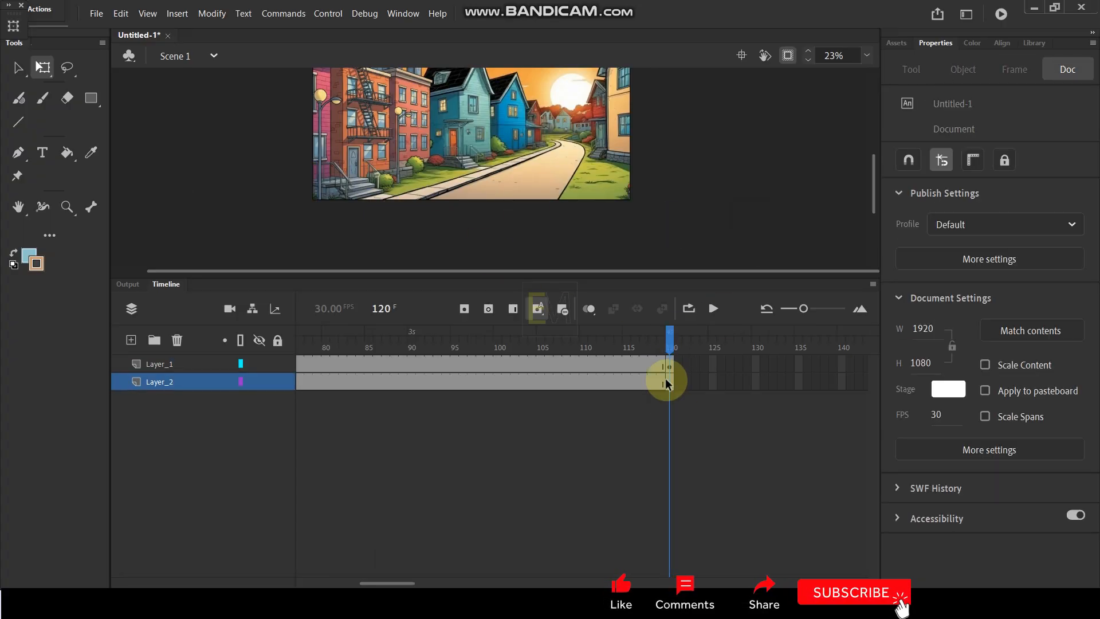
- Move the van at Layer_1's frame 120 keyframe right and up onto the middle of the road
click(669, 364)
key(shift+Right)
key(shift+Right)
key(shift+Right)
key(shift+Right)
key(shift+Right)
key(shift+Right)
key(shift+Right)
key(shift+Right)
key(shift+Right)
key(shift+Right)
key(shift+Right)
key(shift+Right)
key(shift+Right)
key(shift+Right)
key(shift+Right)
key(shift+Right)
key(shift+Right)
key(shift+Right)
key(shift+Right)
key(shift+Right)
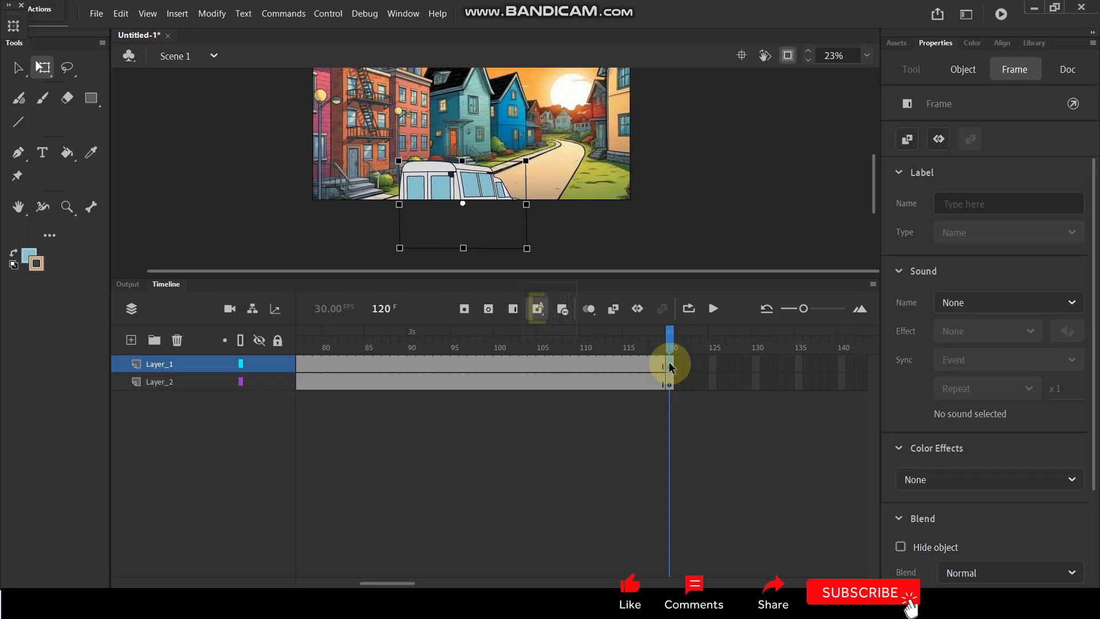
drag(480, 183, 518, 137)
- Create a classic tween for the van on Layer_1 between frames 1 and 120 and play it back
click(524, 368)
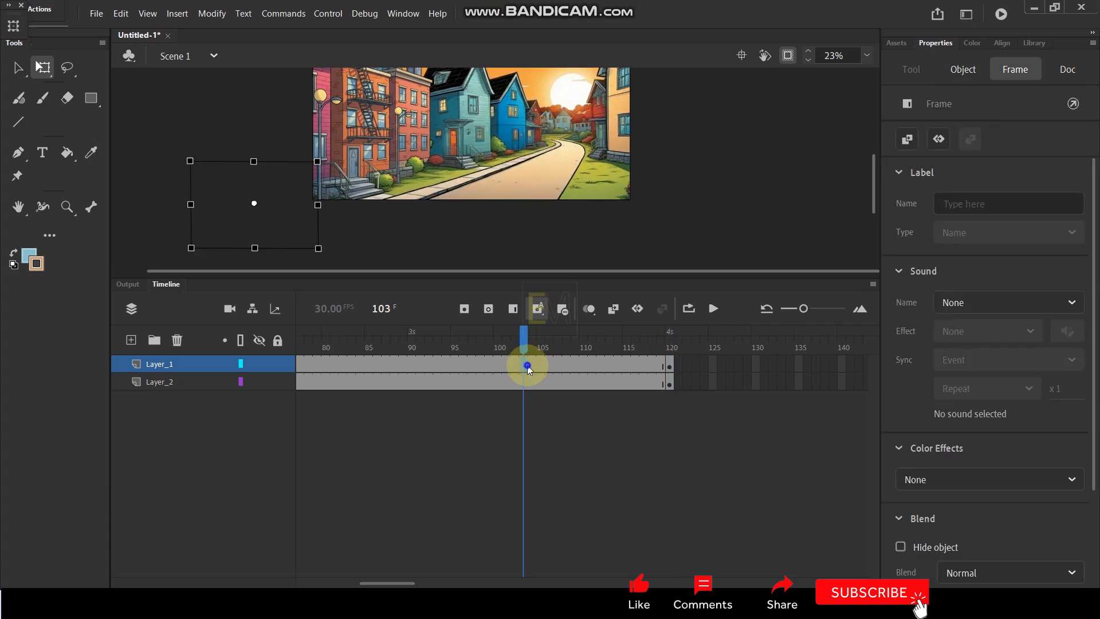
right_click(524, 368)
click(582, 228)
drag(525, 336, 190, 367)
key(Return)
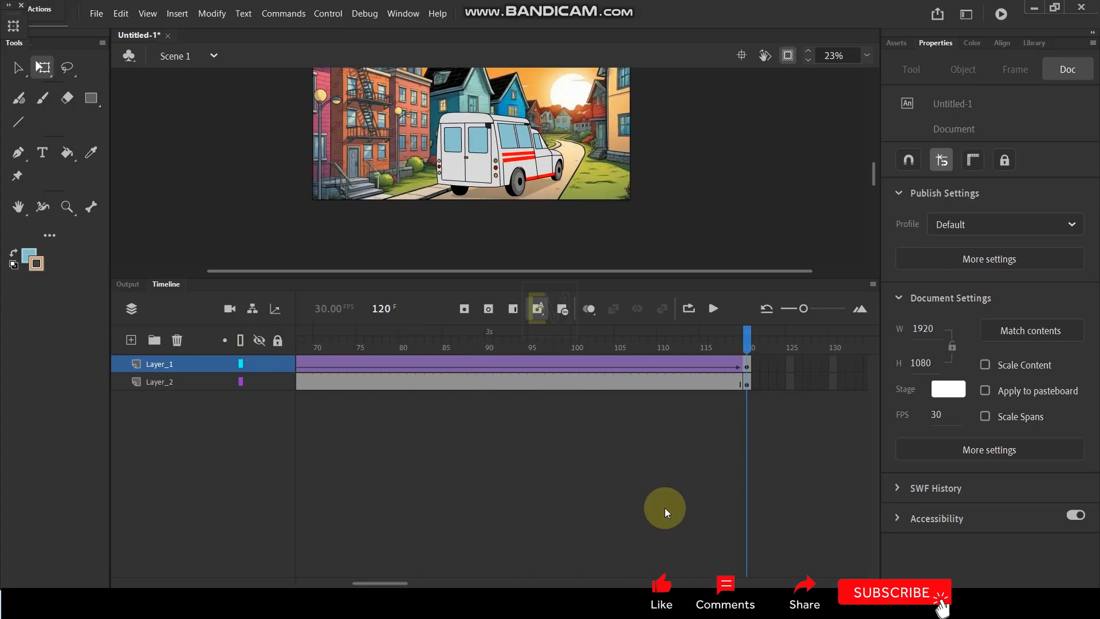
- Insert a keyframe at frame 121 on Layer_1 and set the van graphic's looping to a single frame
click(747, 365)
key(F6)
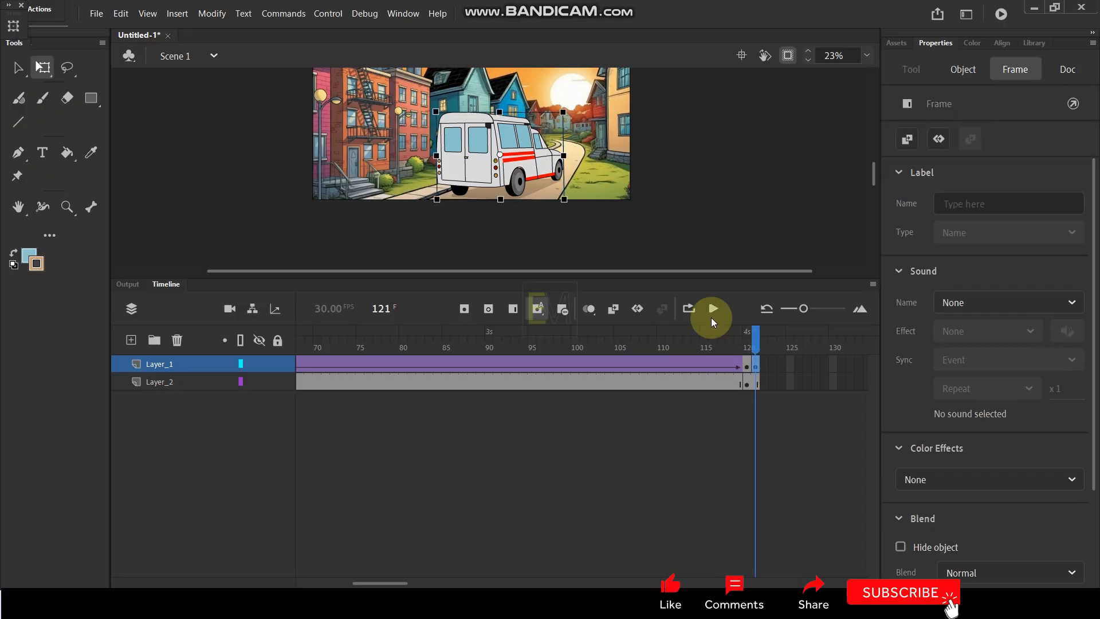
click(530, 167)
click(929, 363)
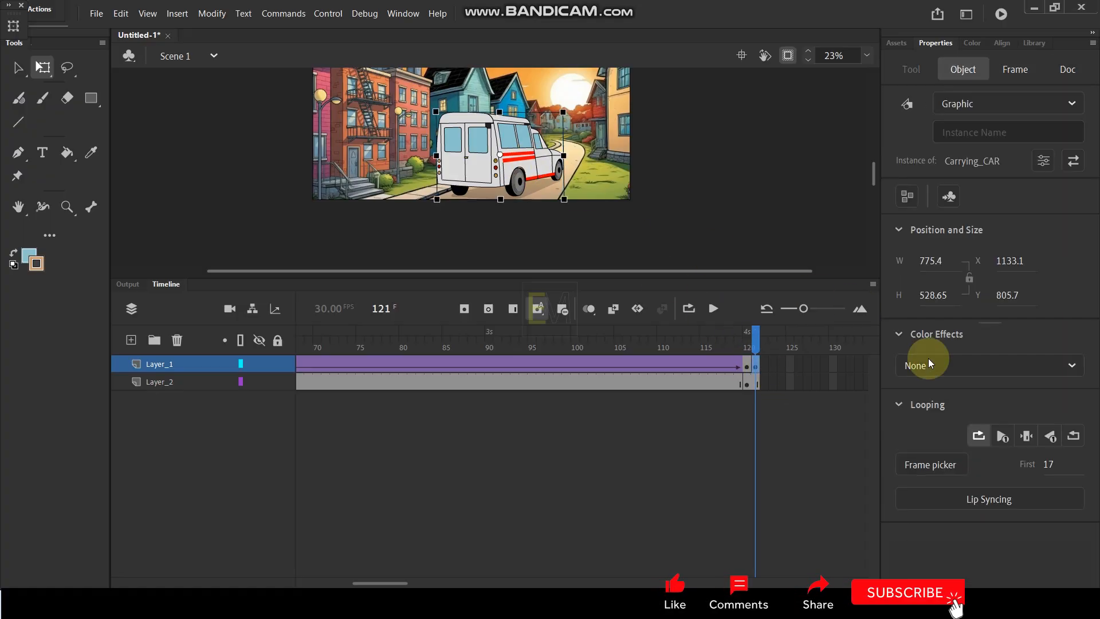
click(1027, 437)
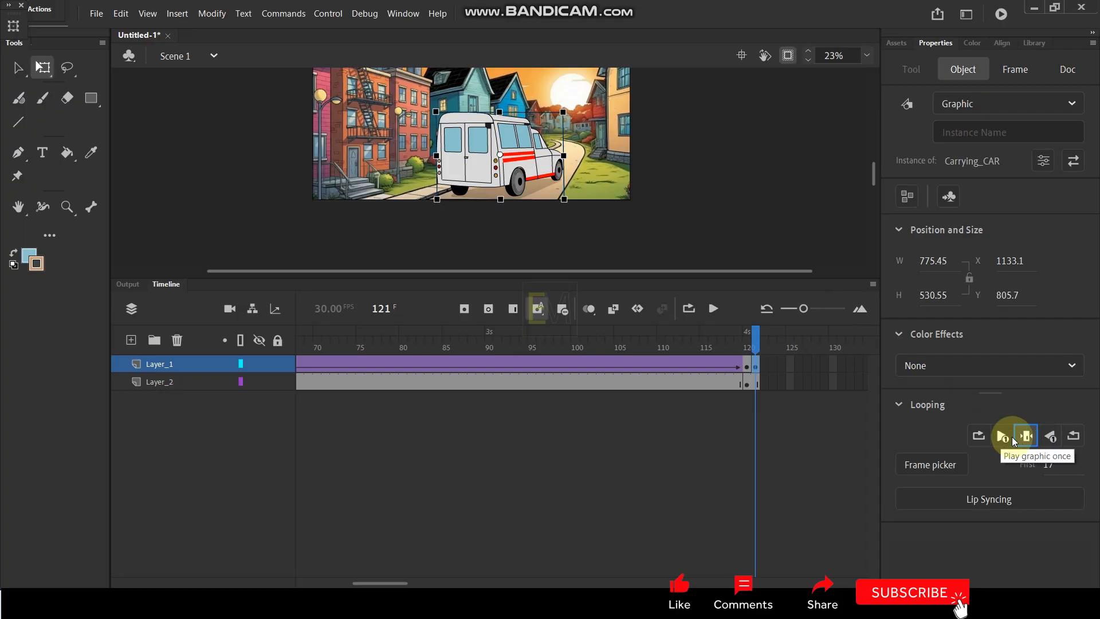
- Extend Layer_1 and Layer_2 to frame 180 and play back the scene
drag(395, 583, 457, 567)
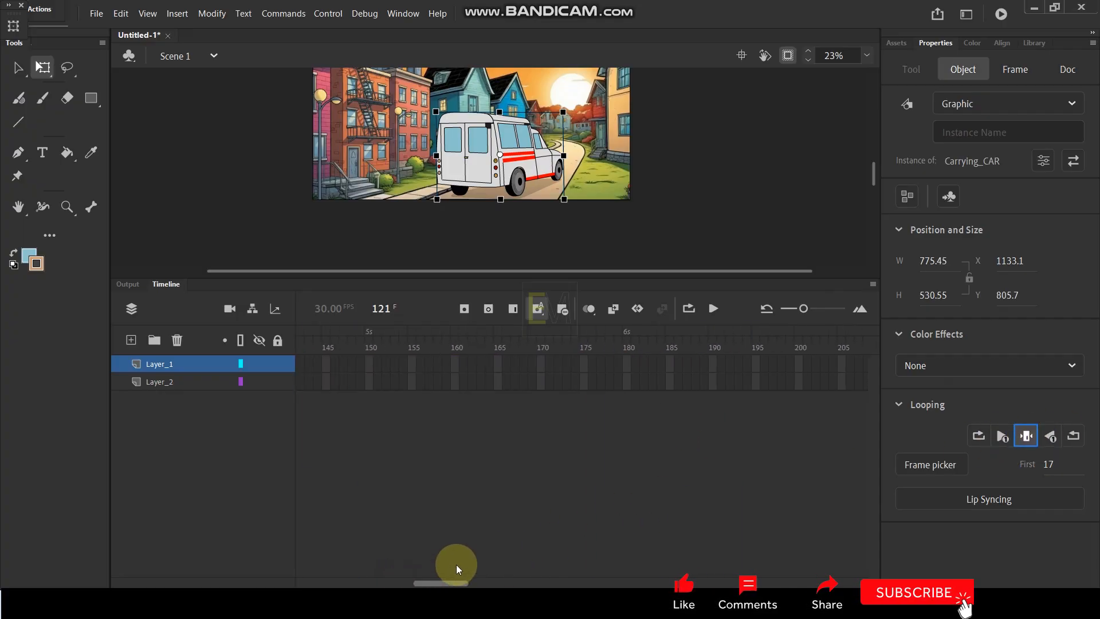
click(627, 364)
shift+click(629, 383)
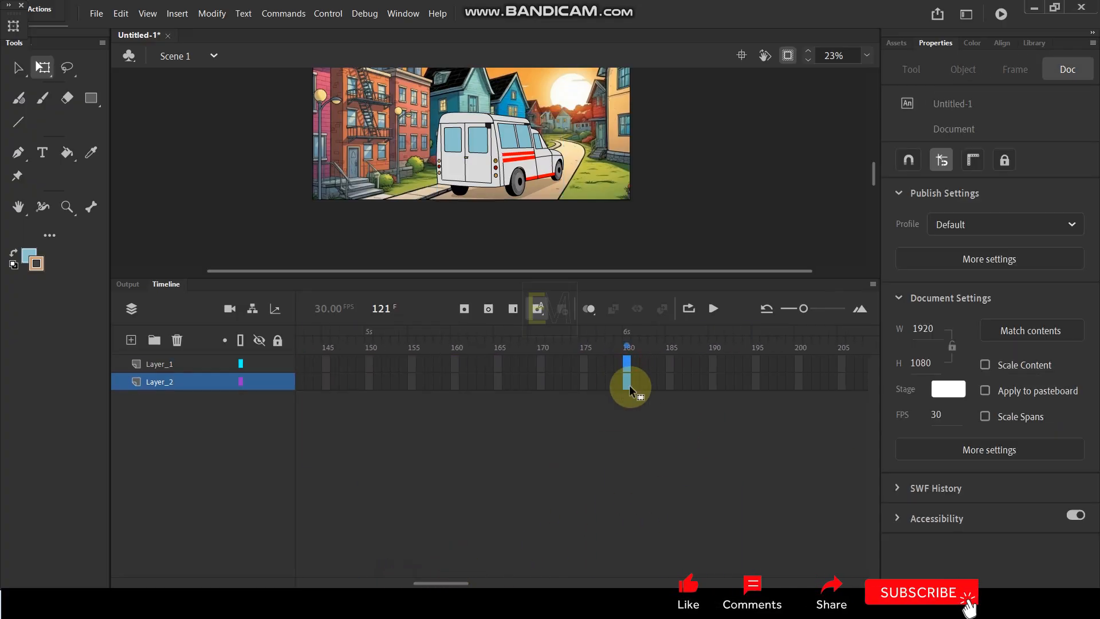
key(F5)
click(755, 181)
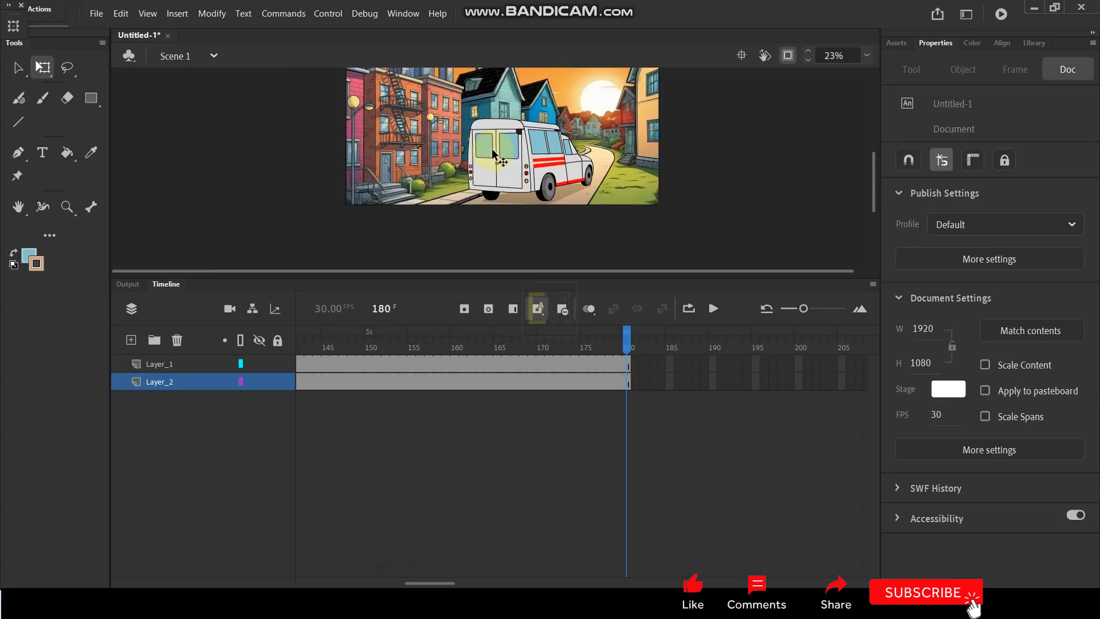
key(Return)
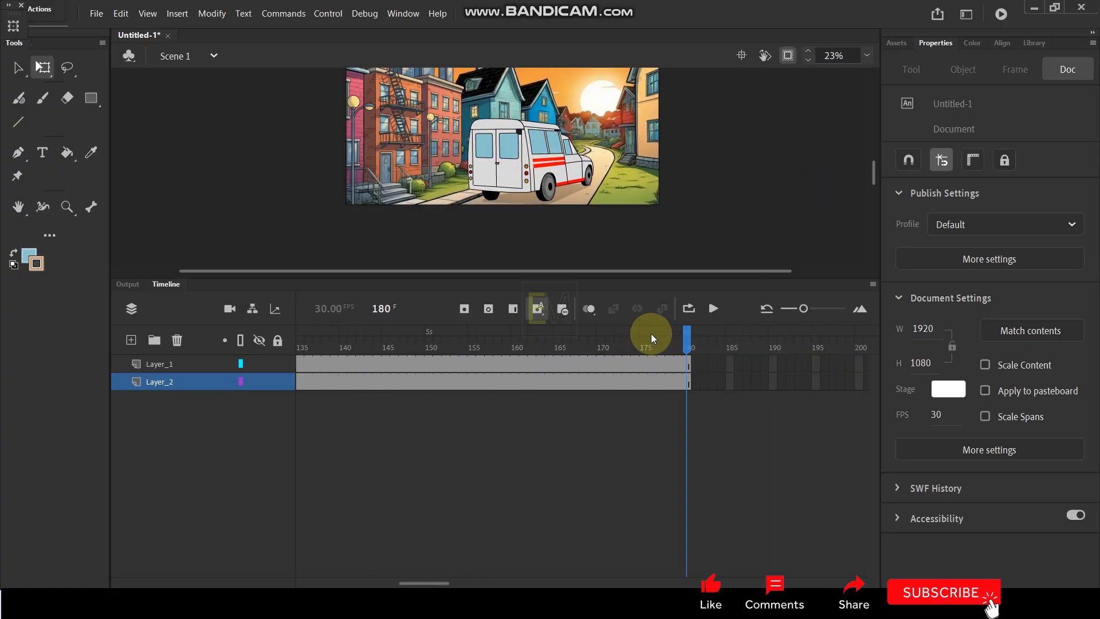
- Try to apply the Ease In Quad effect to the van's classic tween on Layer_1
drag(649, 344, 284, 371)
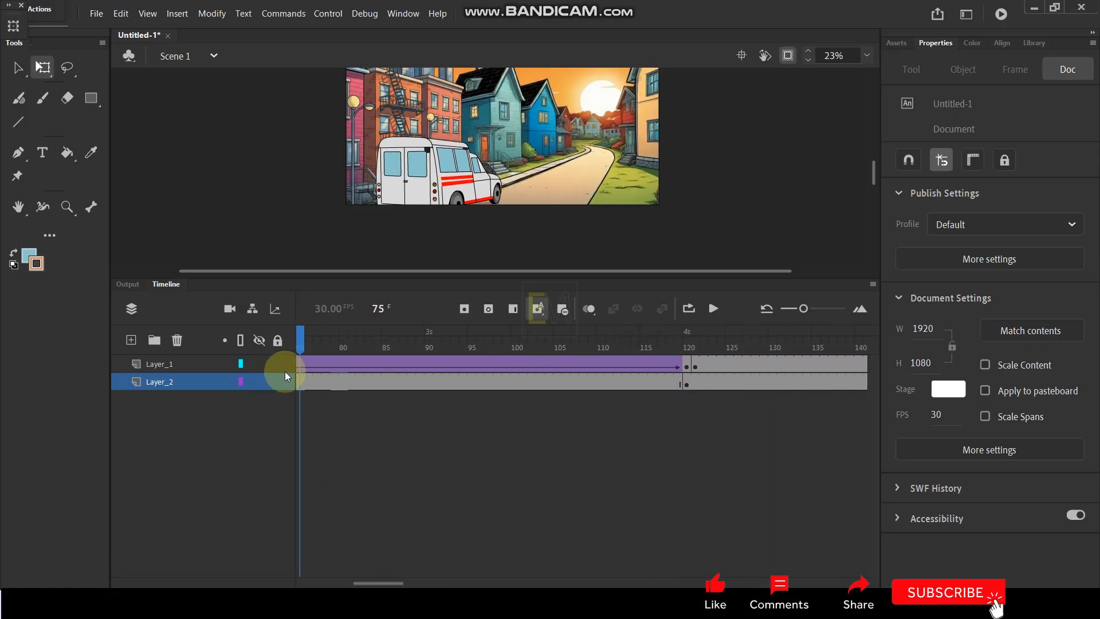
click(394, 362)
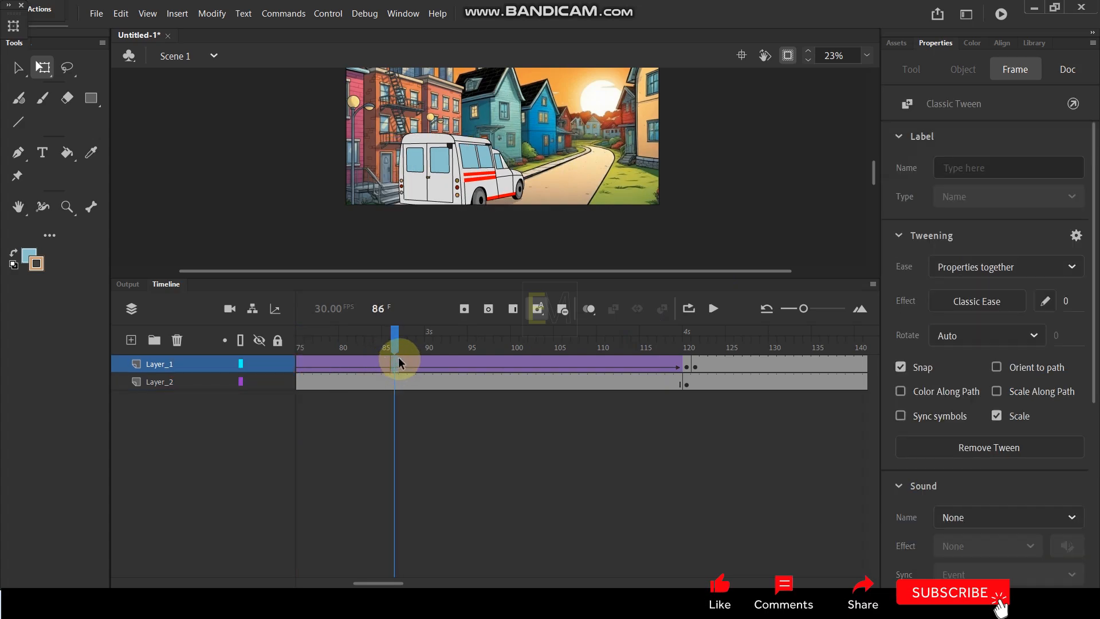
click(1044, 301)
click(728, 441)
click(1053, 299)
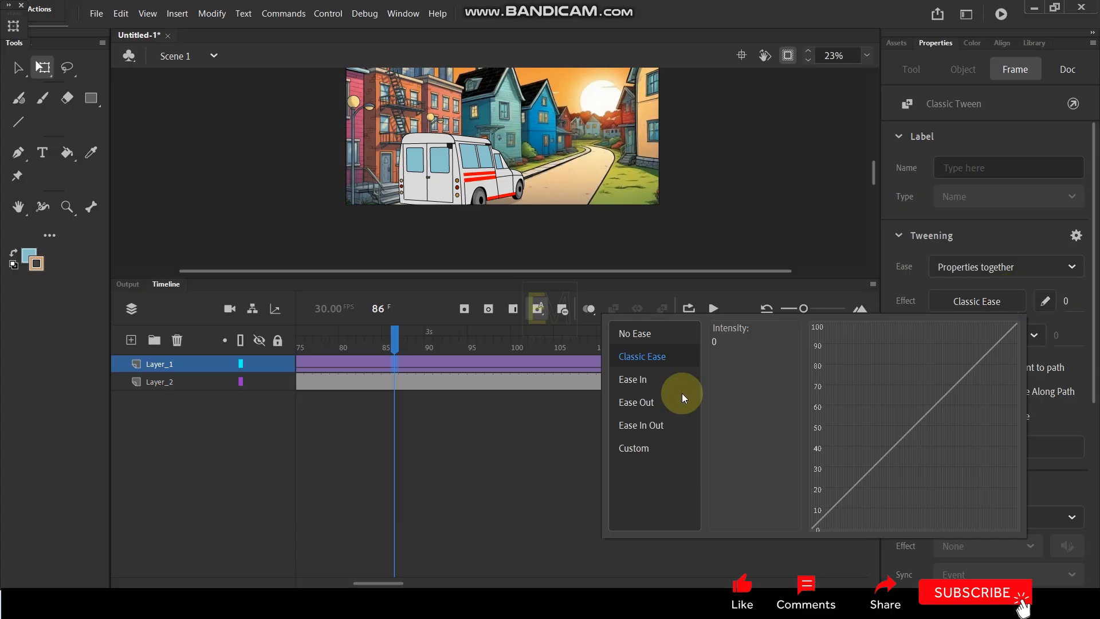
click(640, 378)
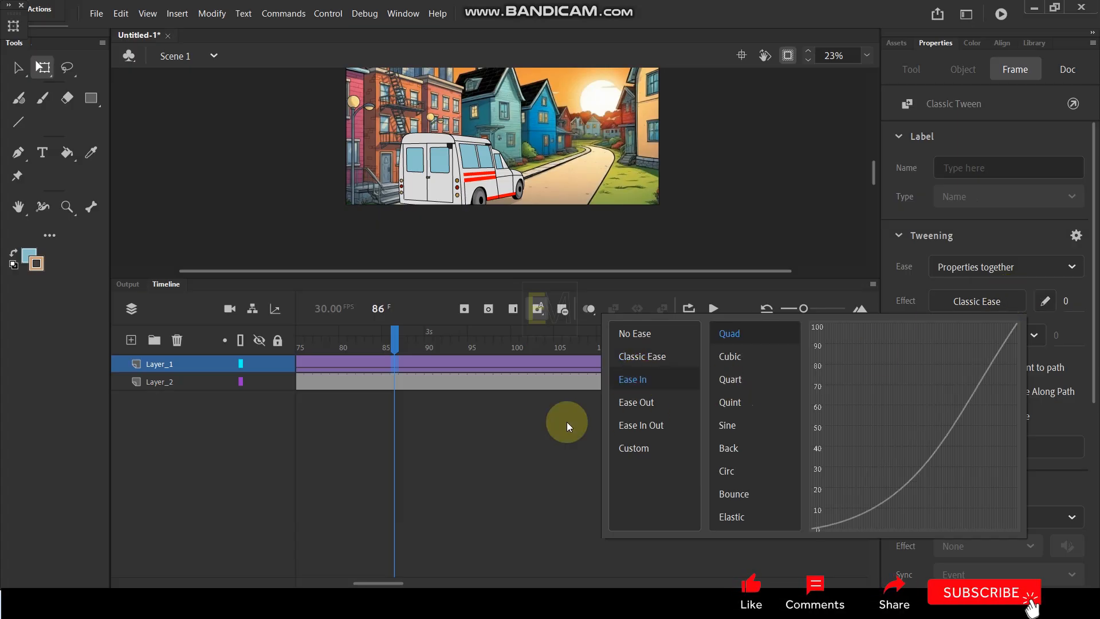
click(462, 457)
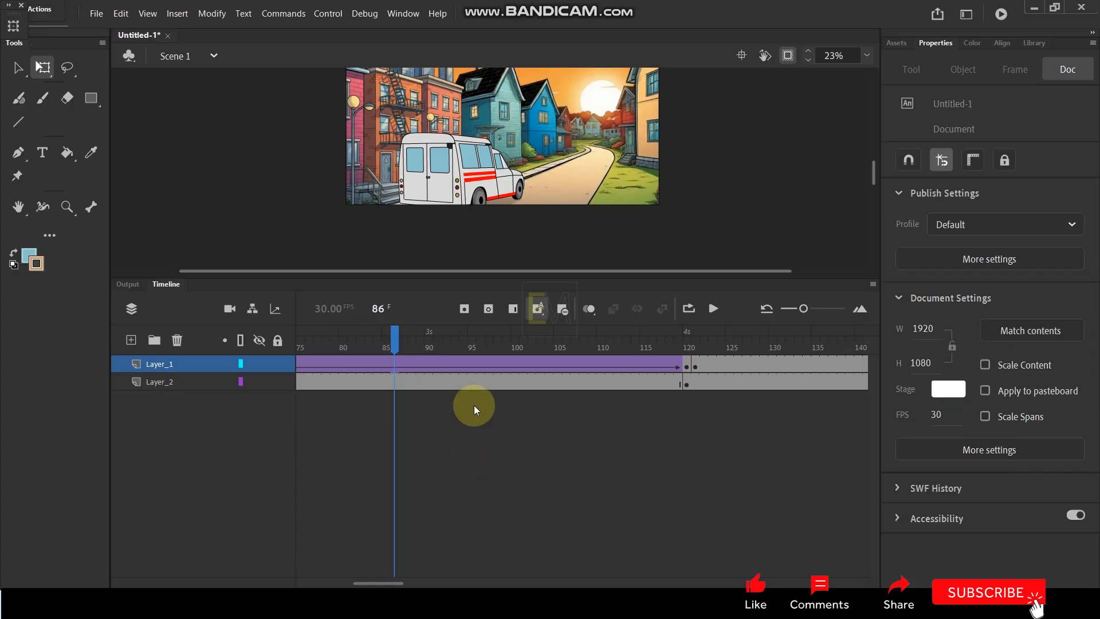
click(532, 365)
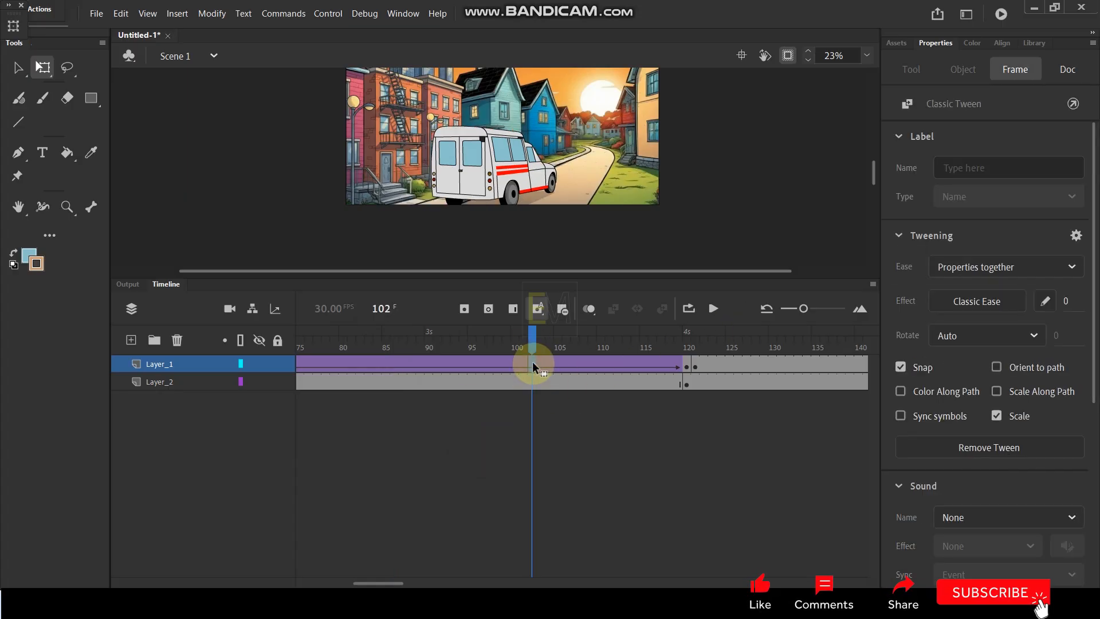
click(978, 301)
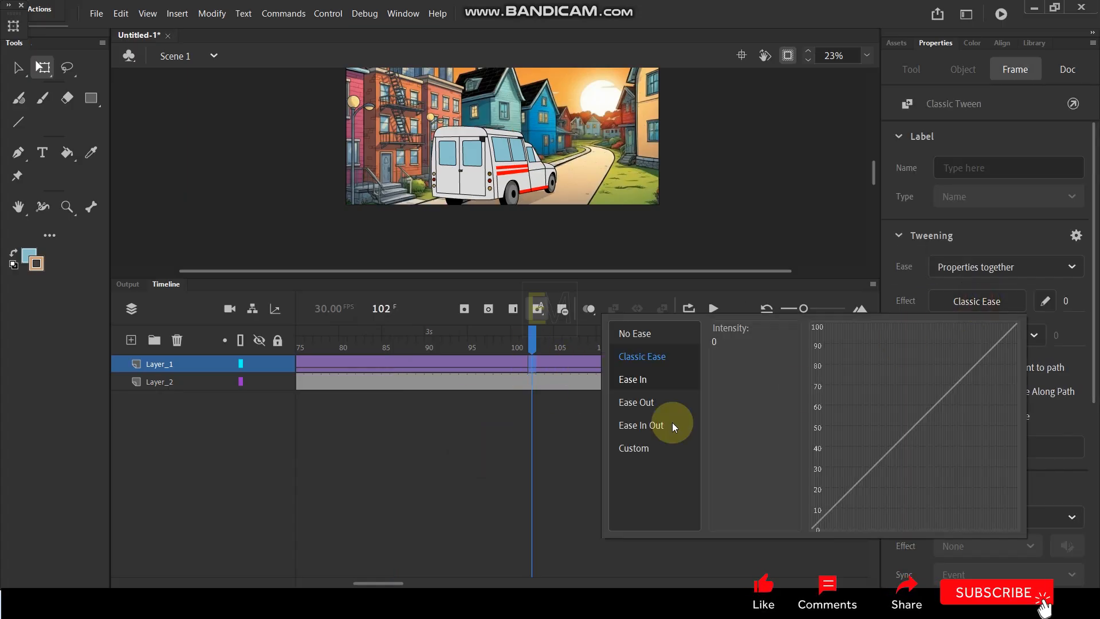
click(633, 380)
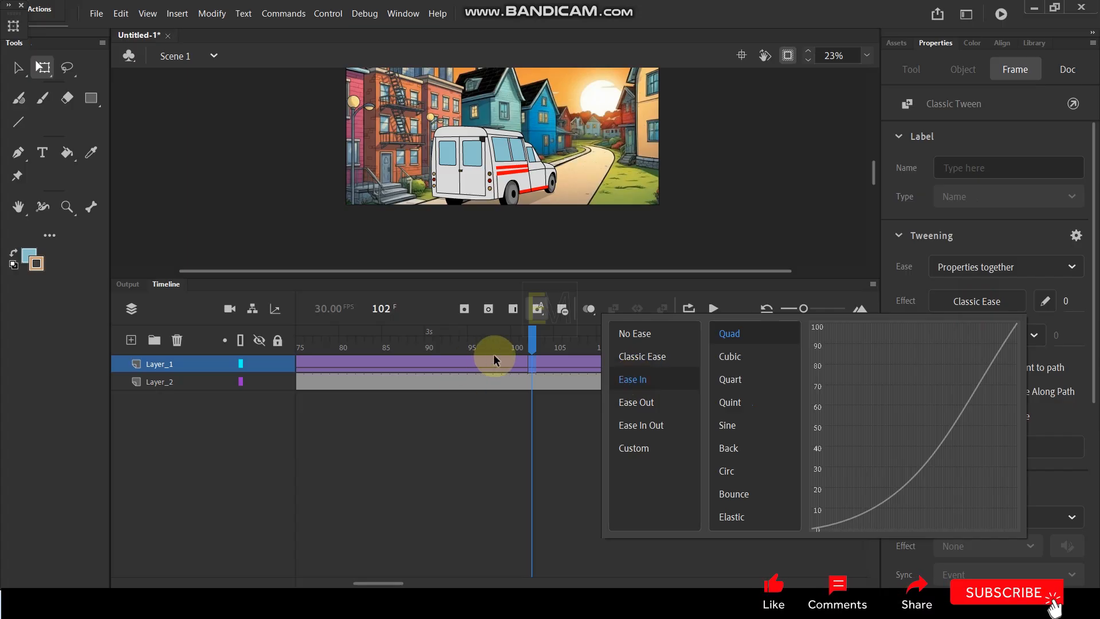
click(444, 410)
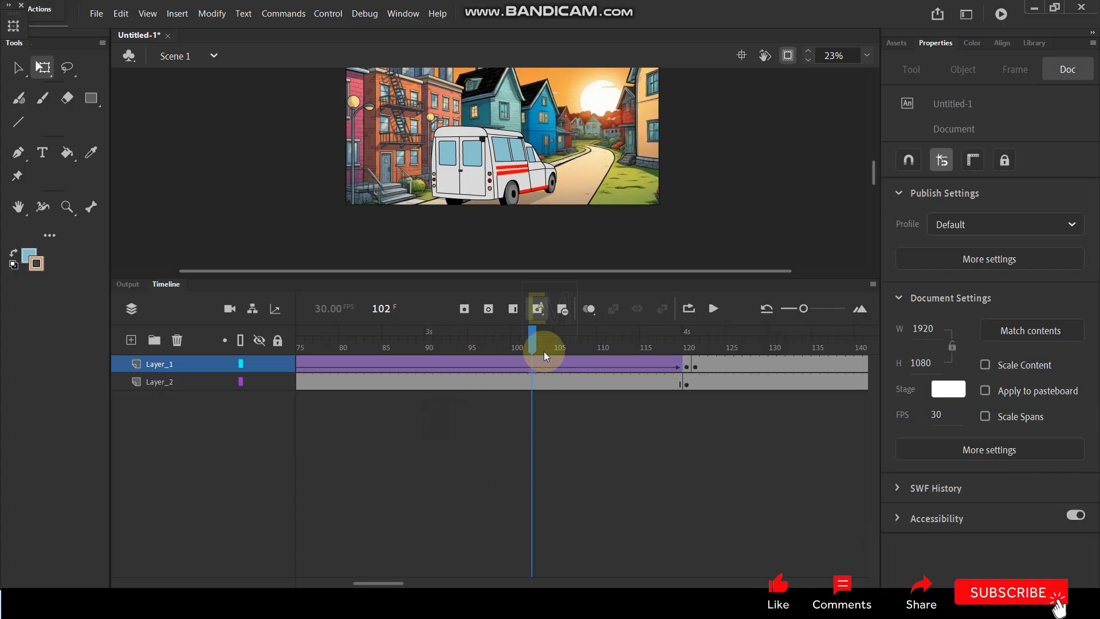
- Play back the end of the van's drive to check how it stops
drag(530, 340, 360, 352)
key(Return)
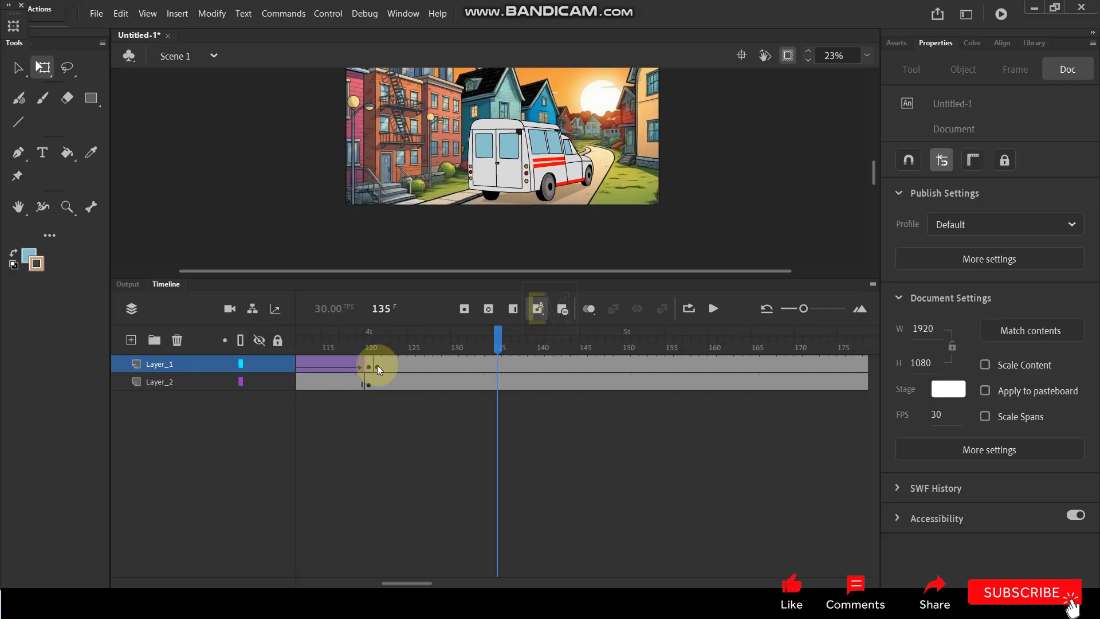
- Try switching the van tween's easing to Properties separately and browse the Ease In options for its position
click(321, 365)
click(984, 299)
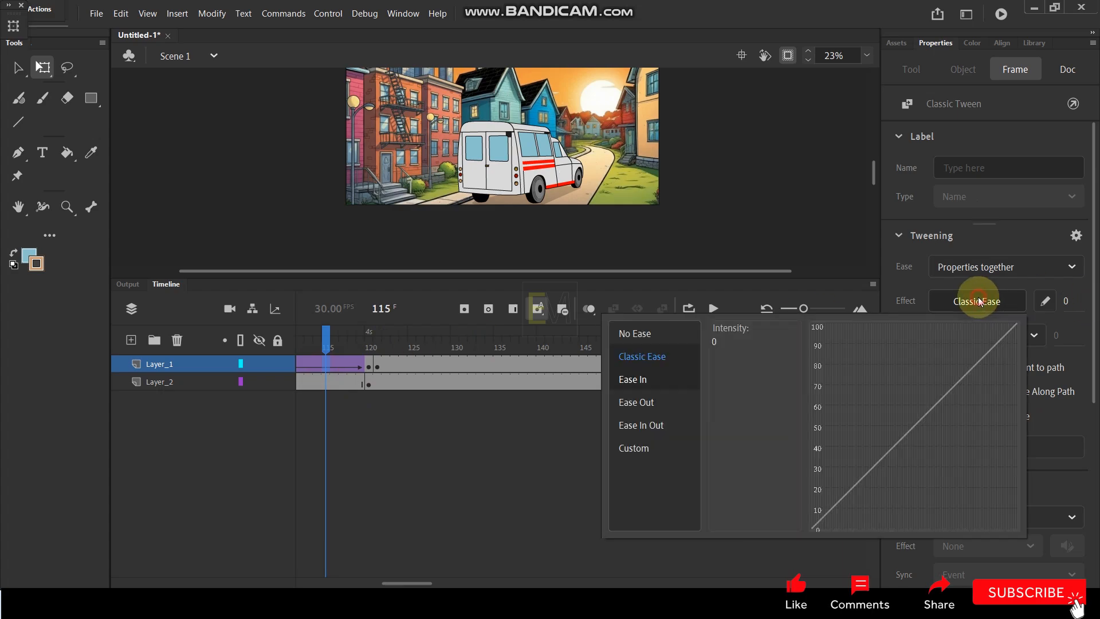
click(629, 380)
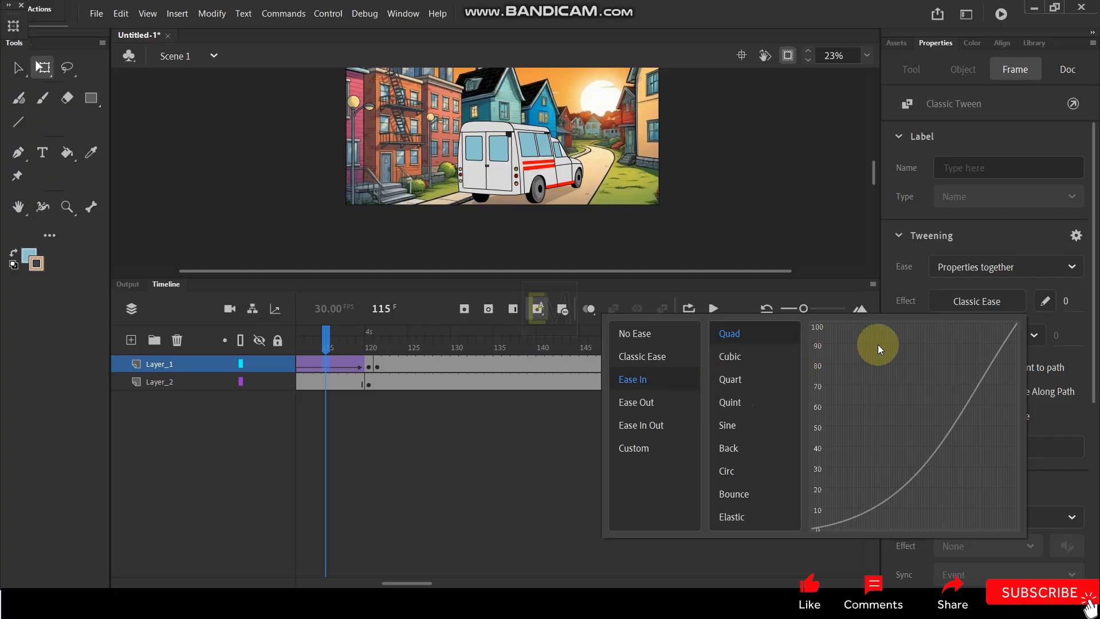
click(1008, 268)
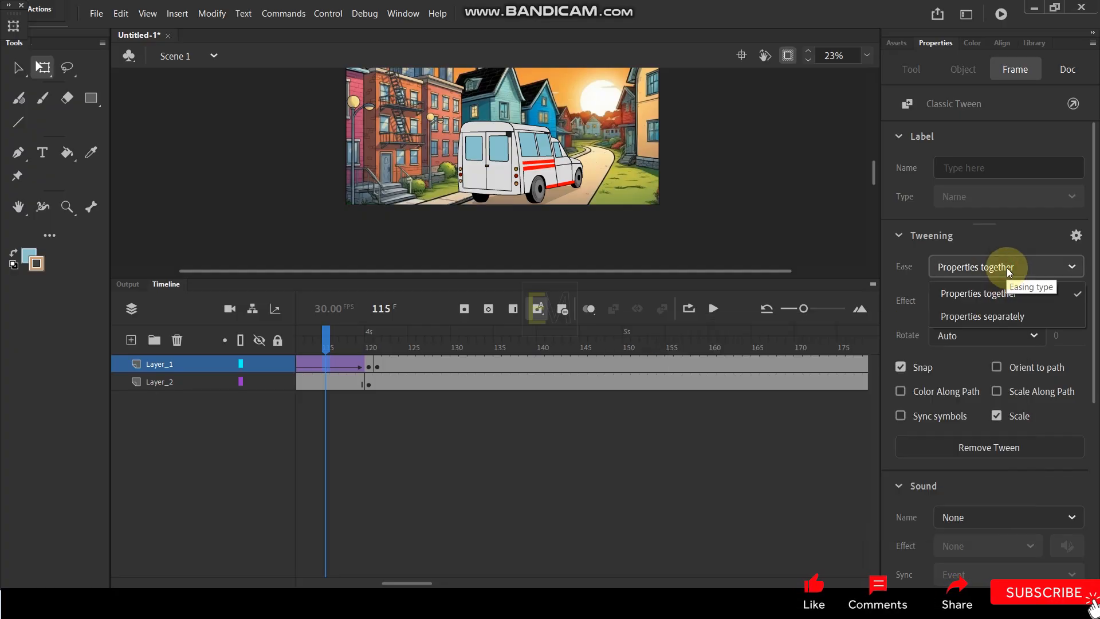
click(1006, 316)
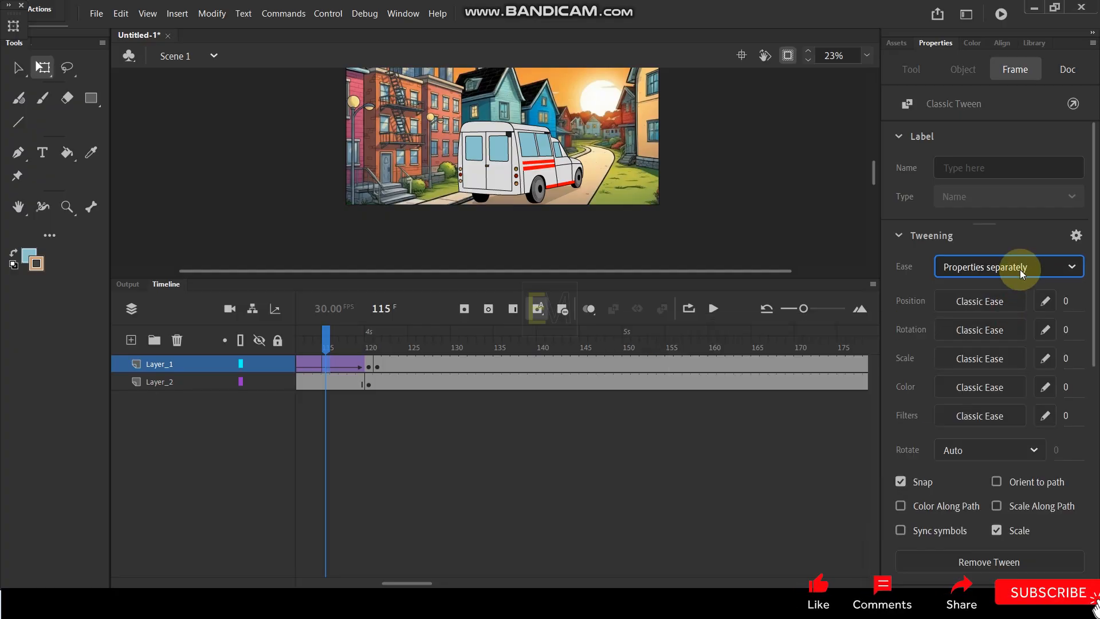
click(989, 307)
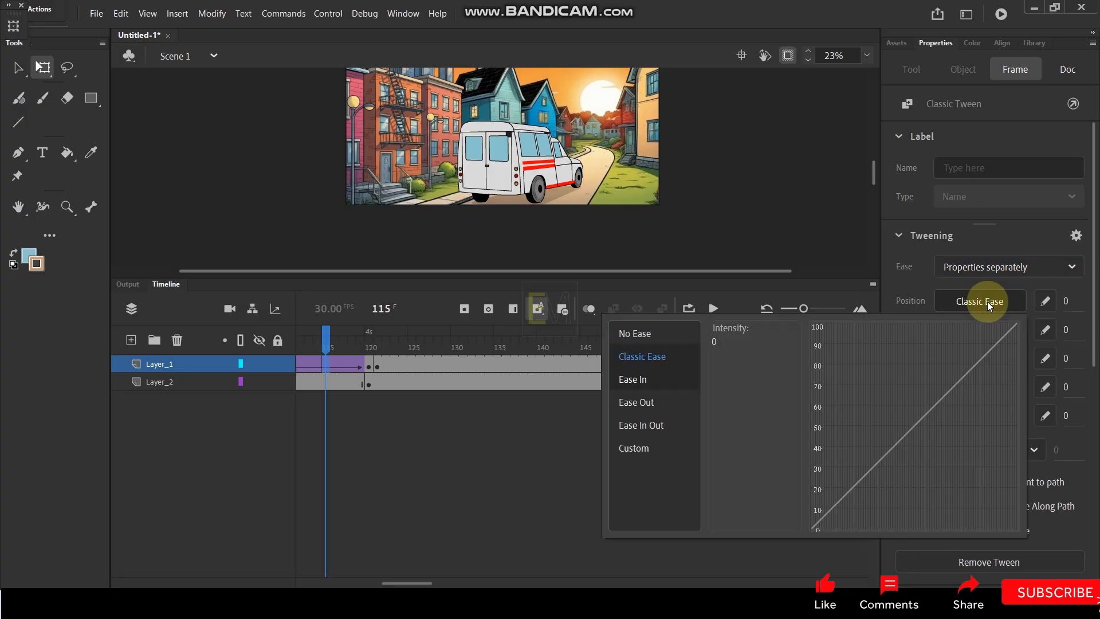
click(642, 380)
click(407, 487)
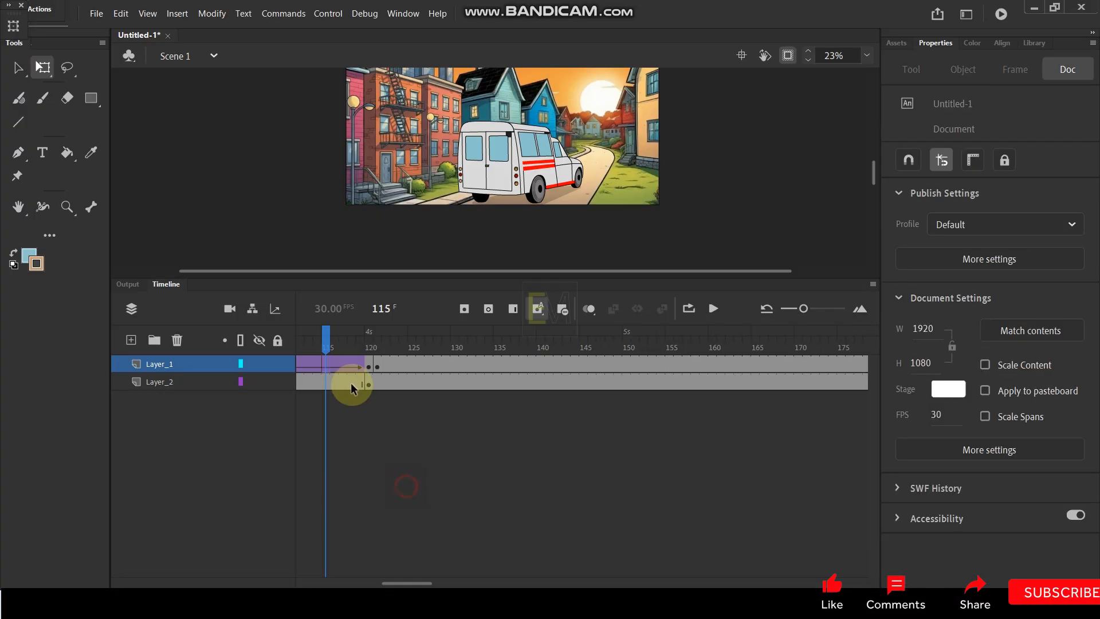
- Set the van tween's easing back to Properties together and apply a custom curve, My Ease 1, that starts slowly and rises steeply near the end
drag(328, 346, 644, 365)
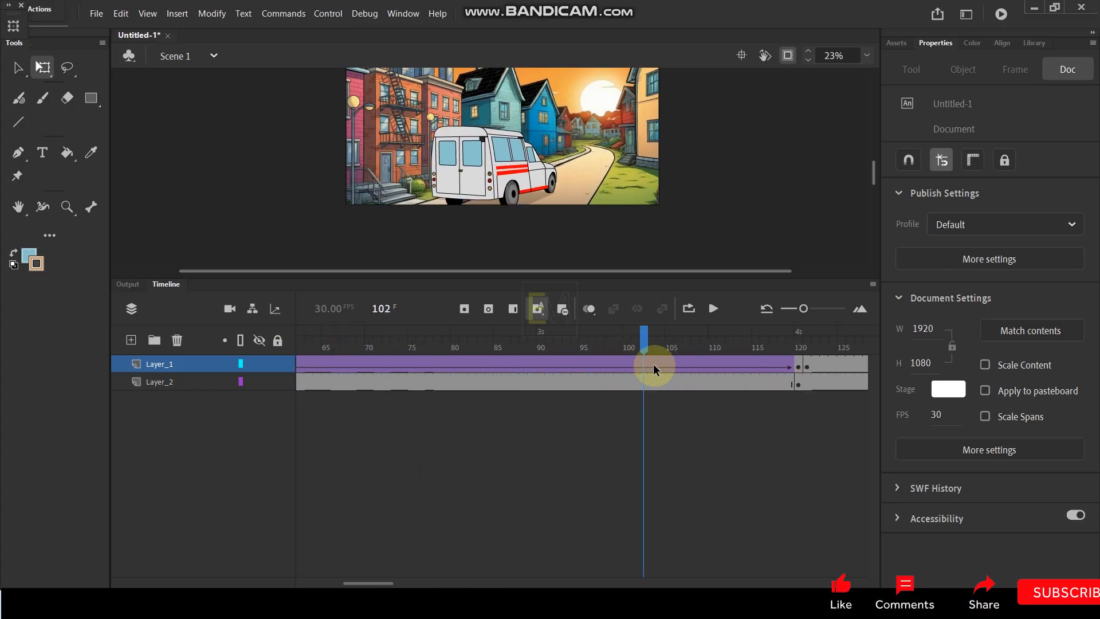
click(643, 366)
click(1031, 268)
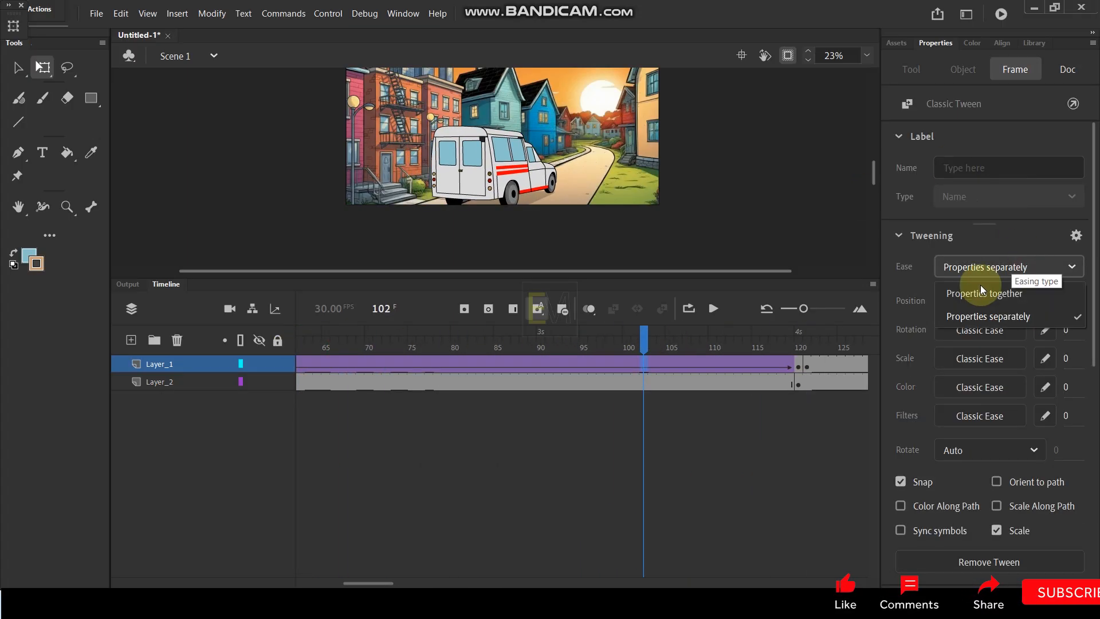
click(1033, 286)
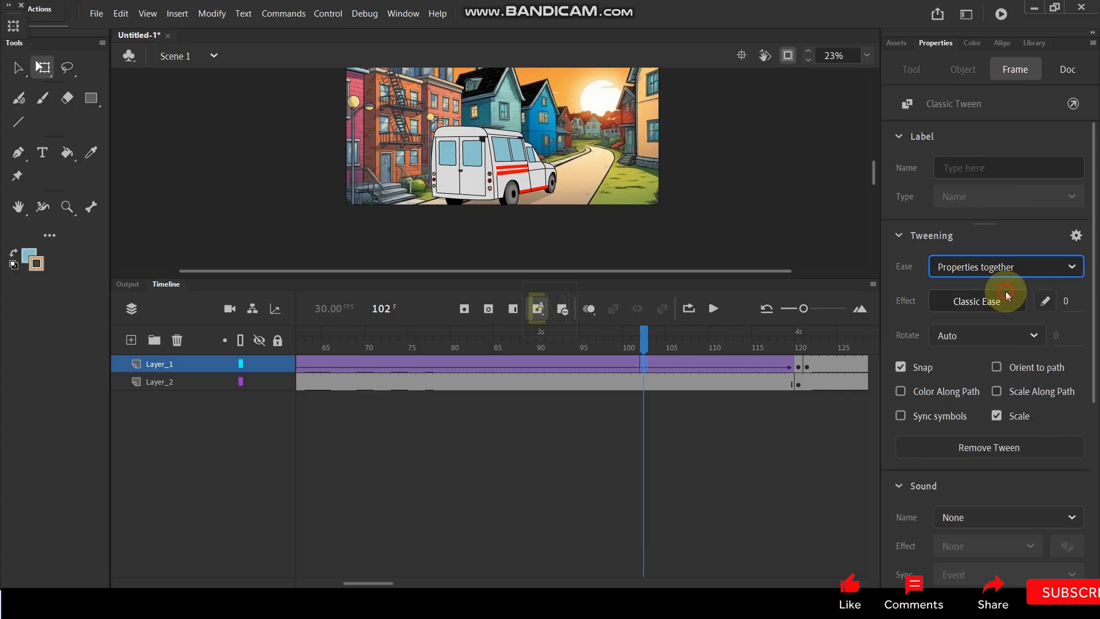
click(1044, 301)
click(363, 396)
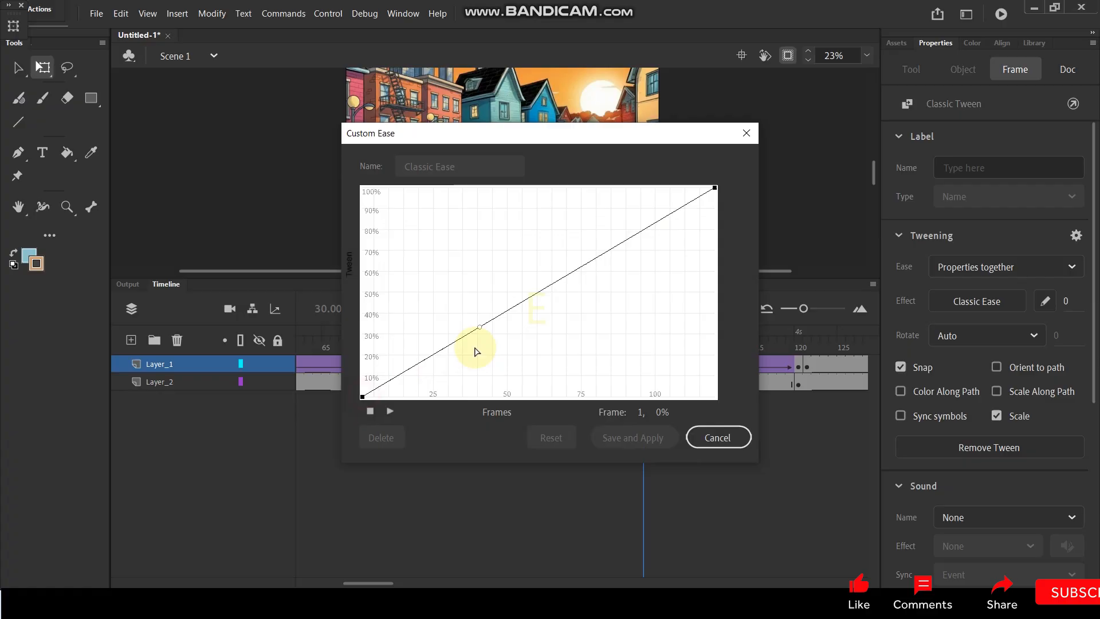
drag(480, 331, 713, 396)
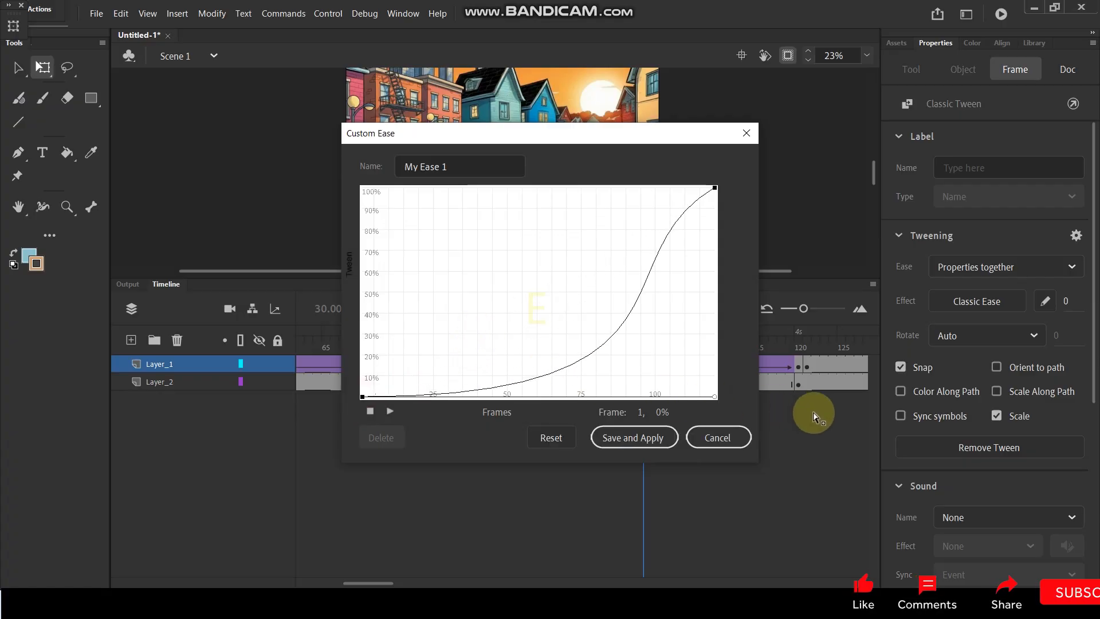
click(644, 437)
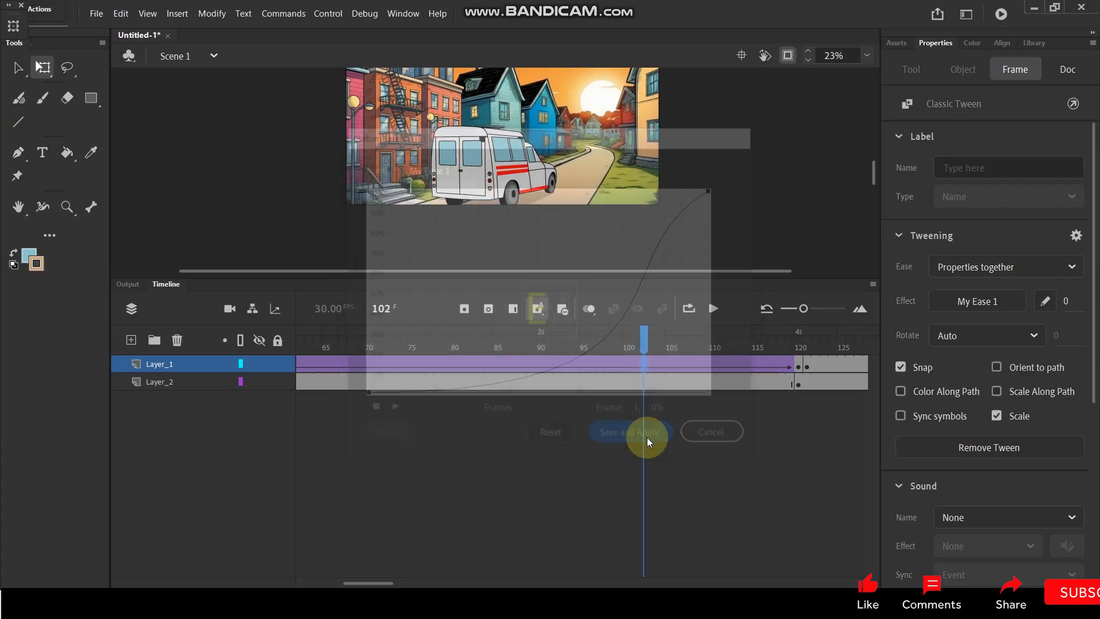
- Play back the van's drive from the start to check the custom easing
drag(639, 341, 267, 353)
key(Return)
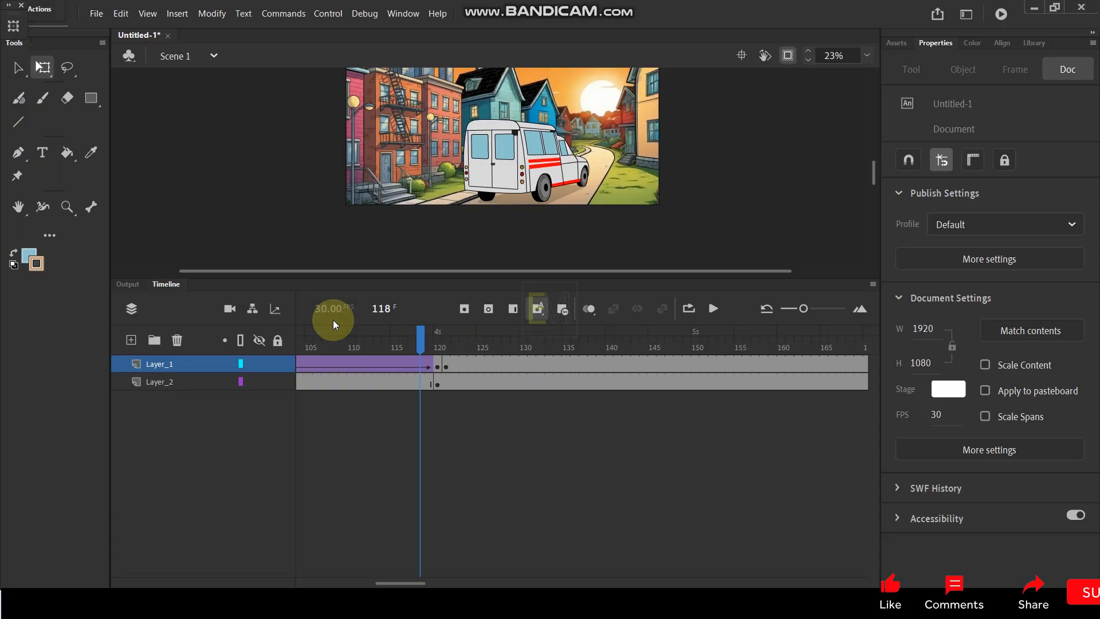
drag(420, 348, 311, 356)
key(Return)
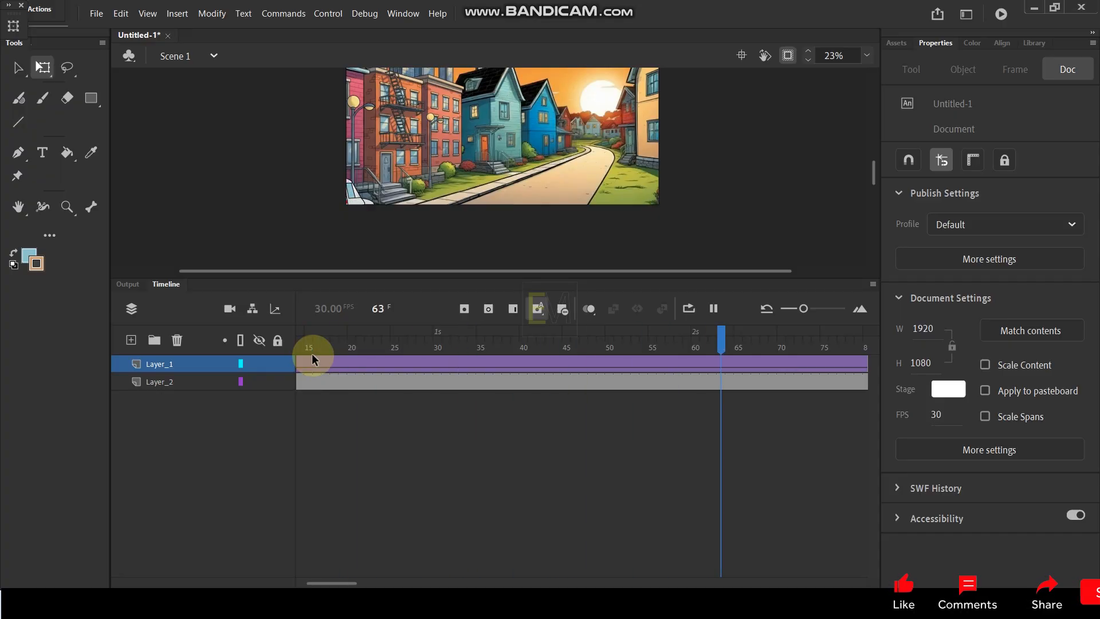
key(Return)
- Step back to frame 118, select the van's tween and delete its saved custom ease My Ease 1
key(comma)
key(comma)
key(comma)
key(comma)
key(comma)
key(comma)
key(comma)
key(comma)
key(comma)
key(comma)
key(comma)
key(comma)
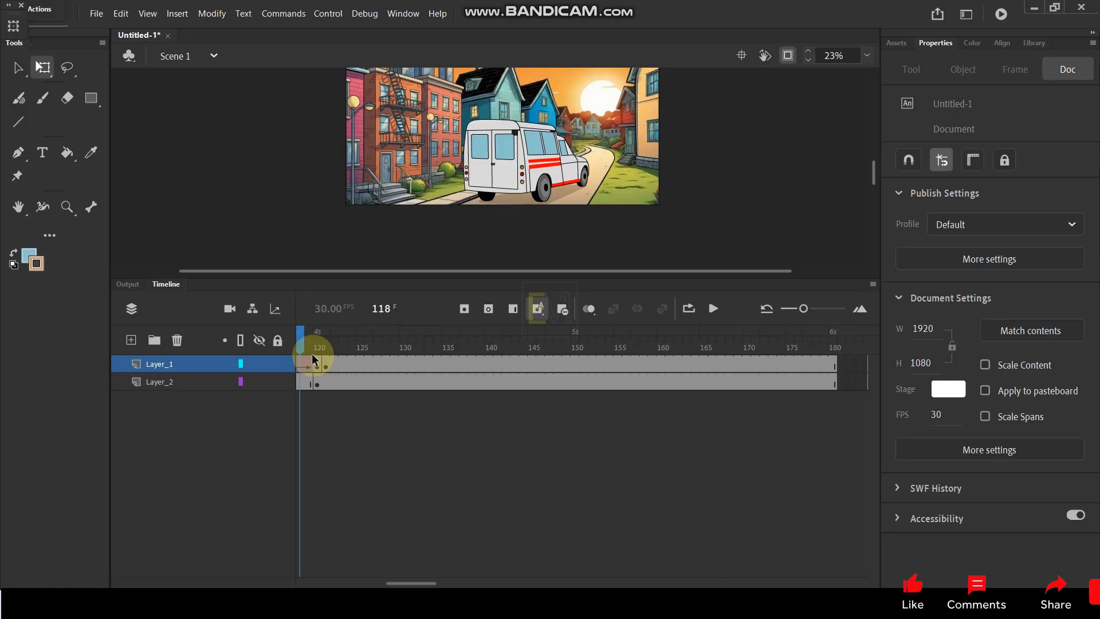
click(301, 366)
click(1073, 301)
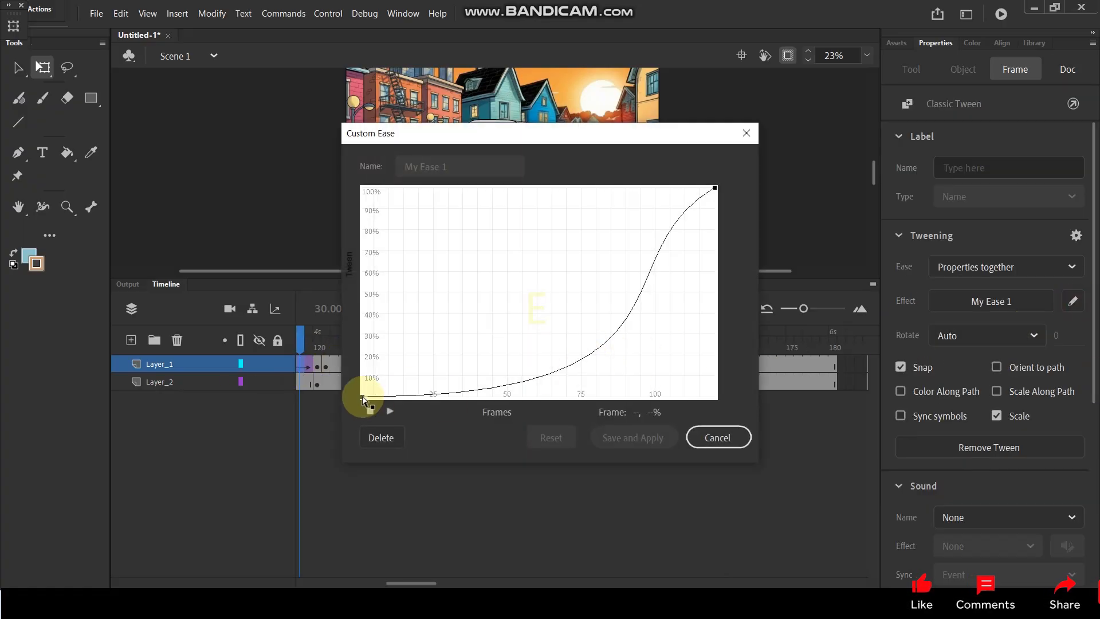
click(382, 438)
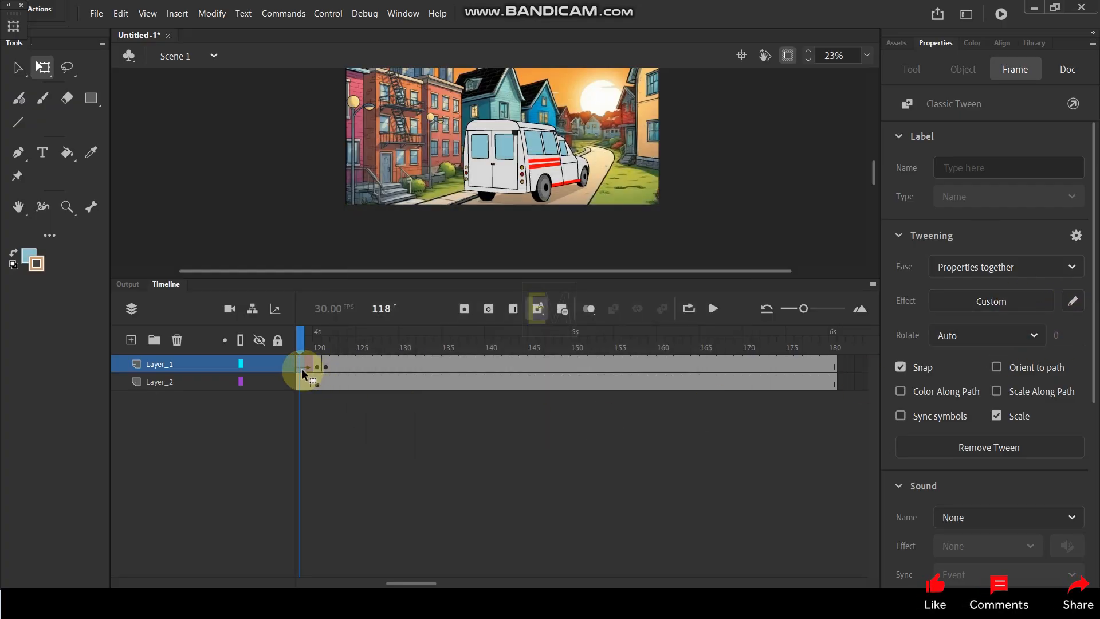
- Reshape the van tween's custom ease curve to rise fast and level off towards 100%, preview it, and save and apply it as My Ease 1
click(1021, 269)
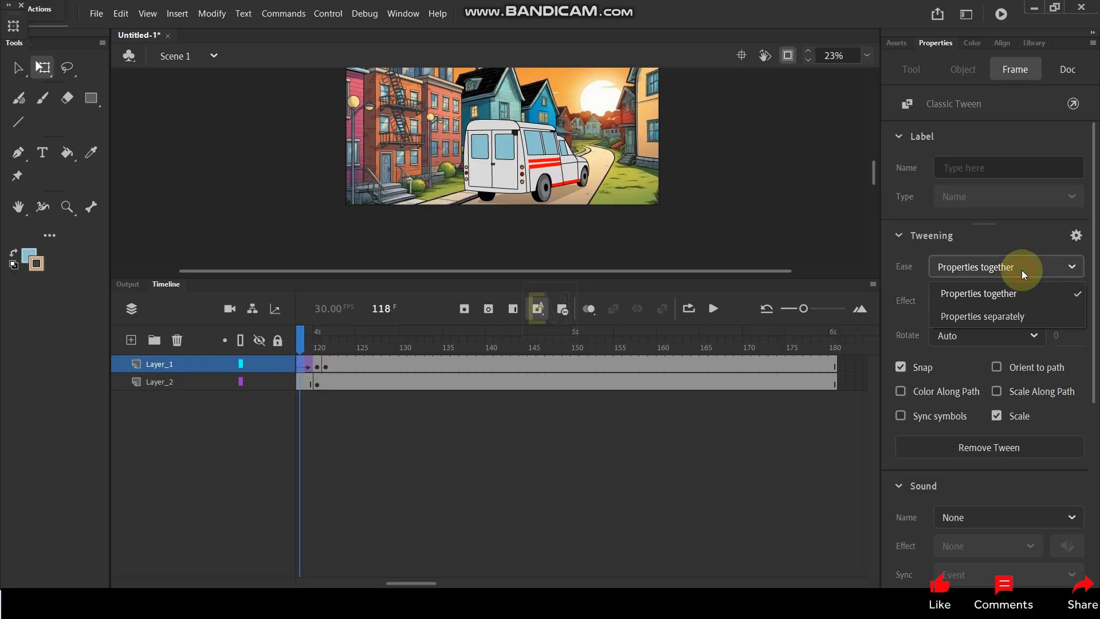
click(992, 293)
click(1072, 301)
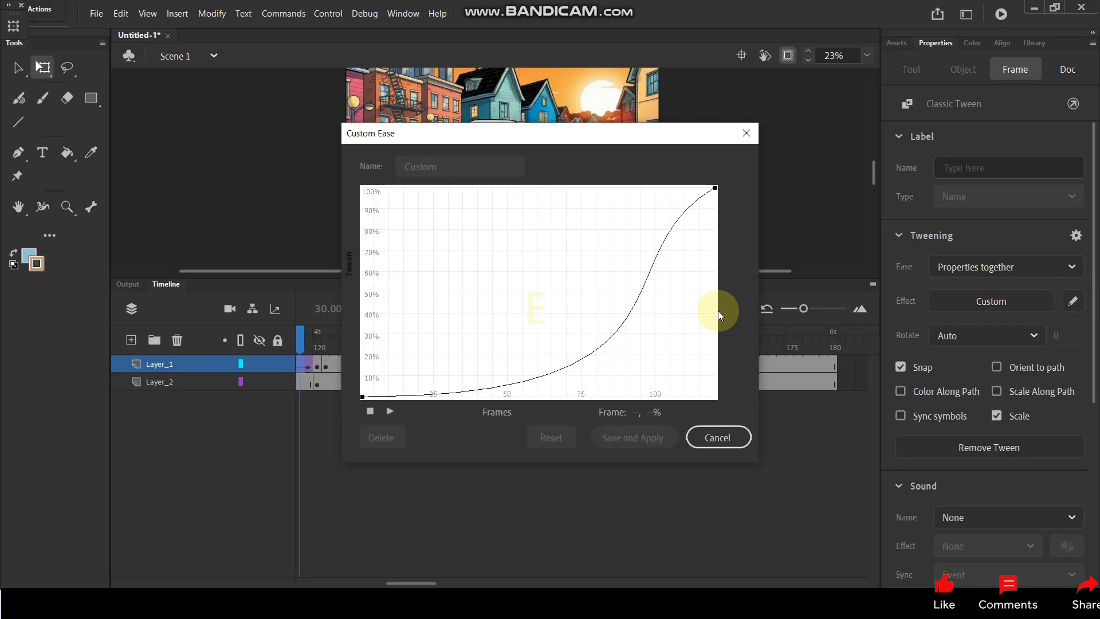
click(363, 397)
drag(367, 402, 332, 307)
drag(714, 187, 287, 166)
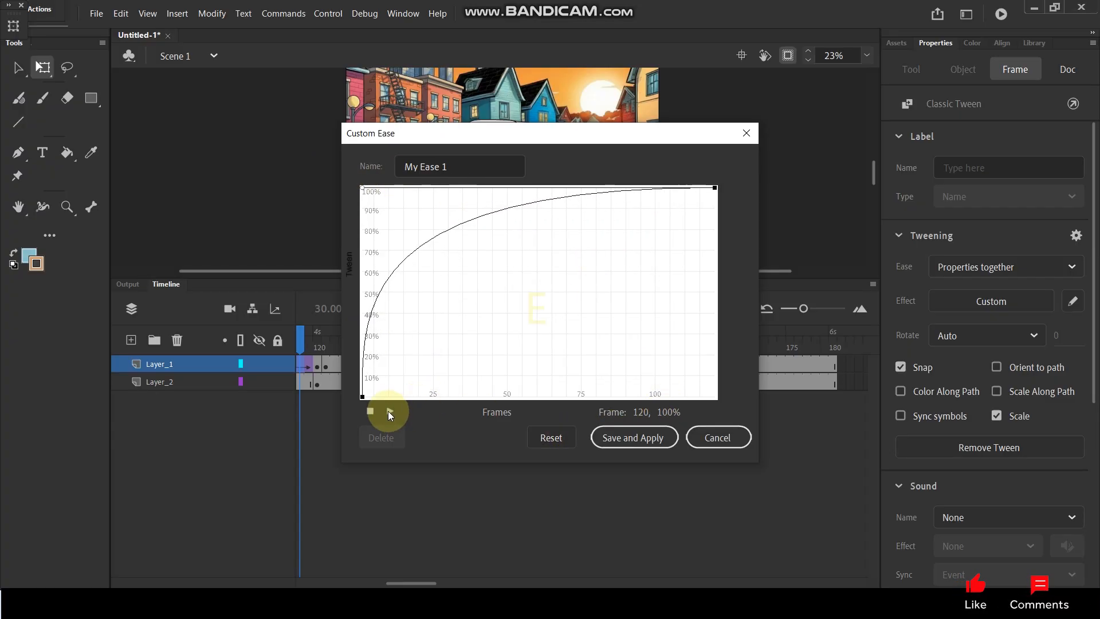
drag(525, 134, 854, 135)
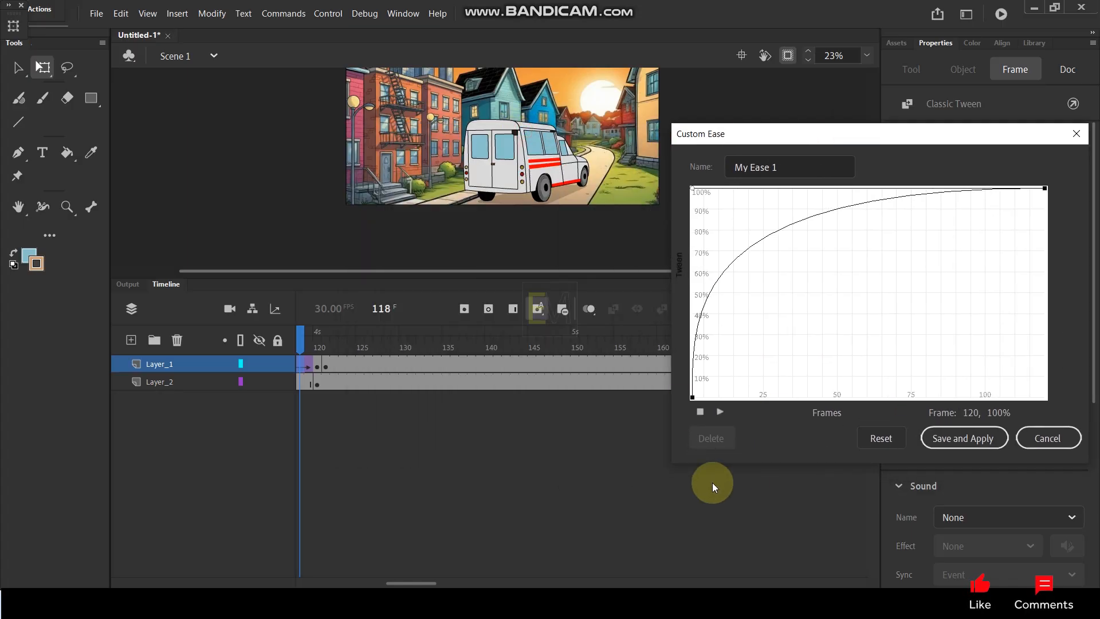
click(720, 411)
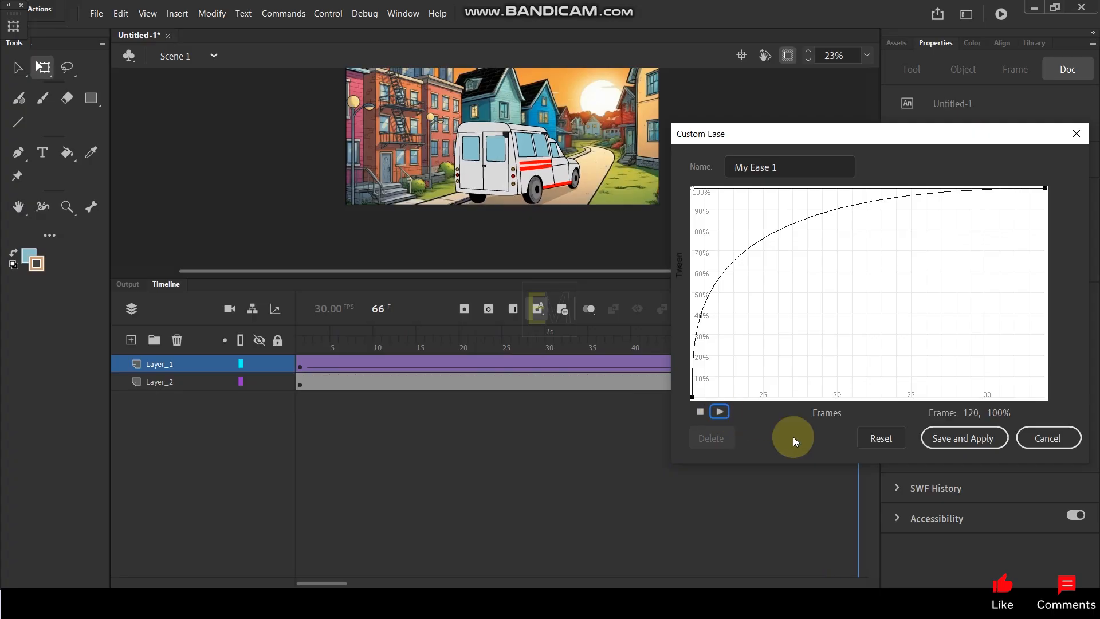
click(948, 440)
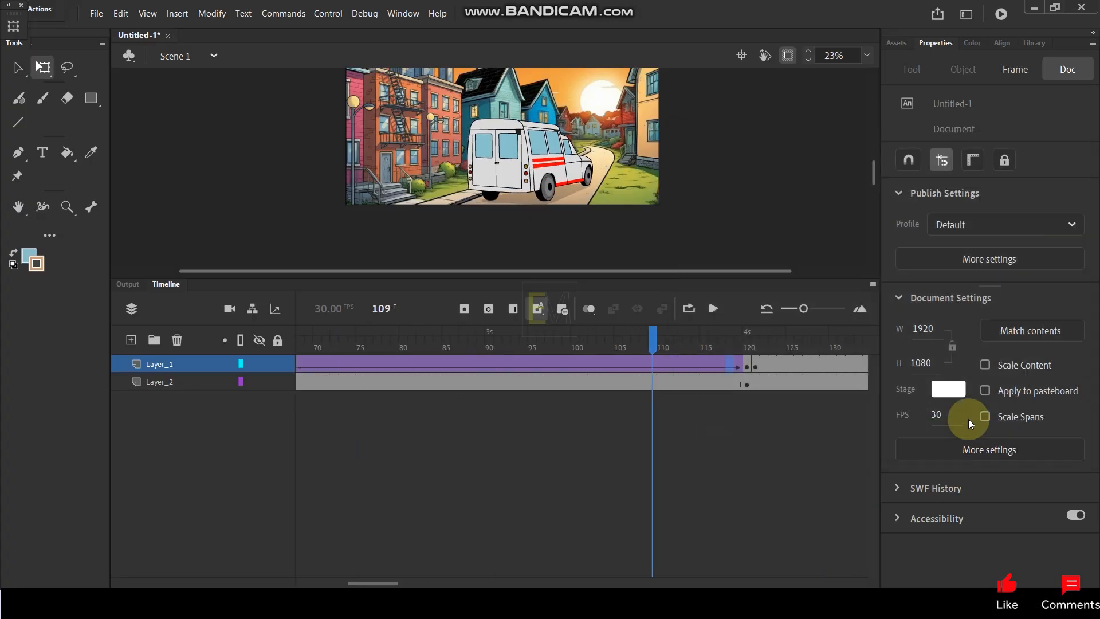
- Add a camera to the scene from frame 1 and insert a keyframe at frame 120 on the Camera layer
drag(656, 339, 158, 353)
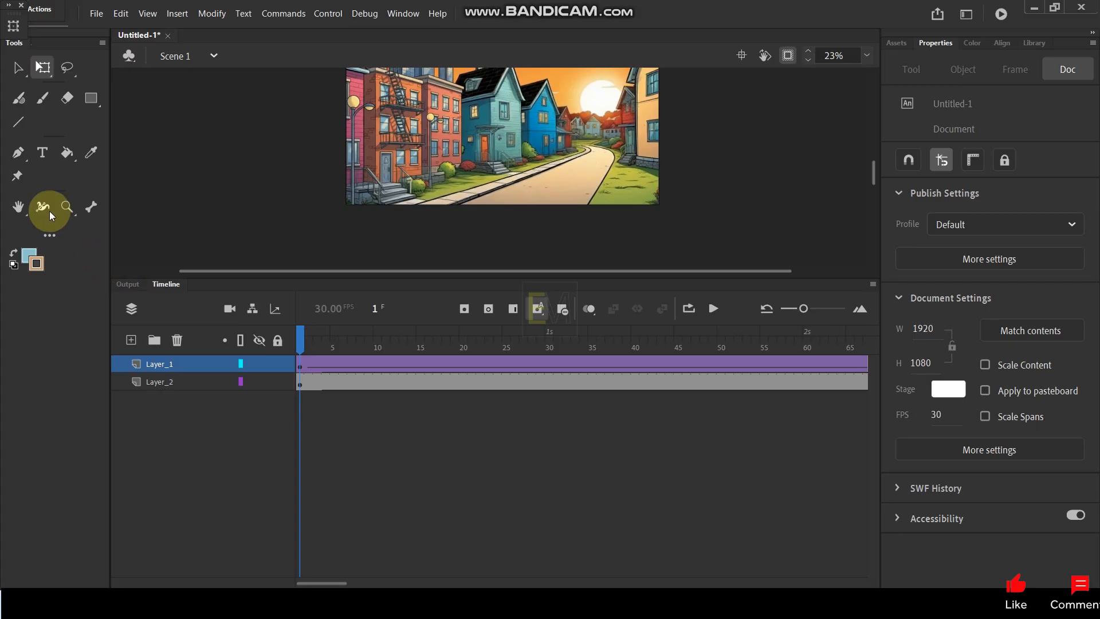
drag(77, 215, 125, 229)
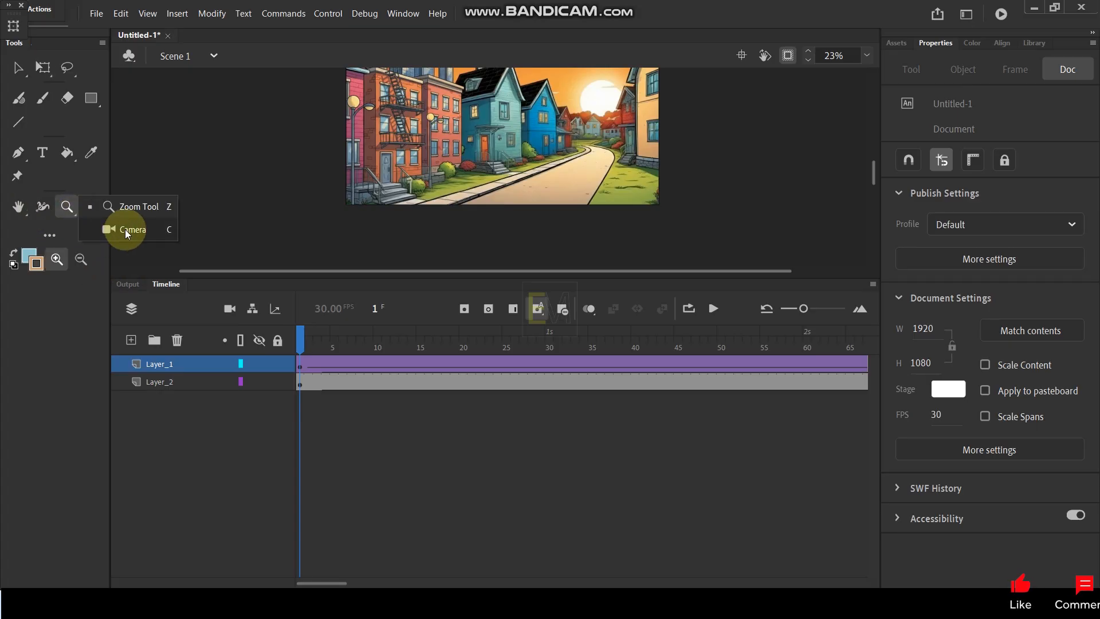
drag(320, 583, 398, 576)
click(489, 382)
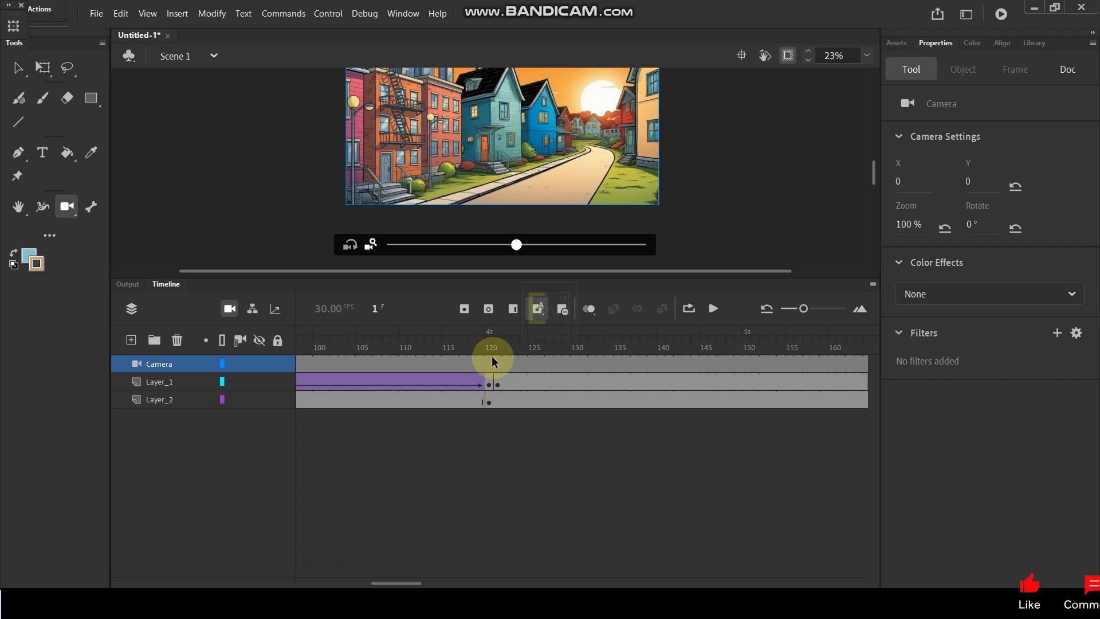
click(489, 362)
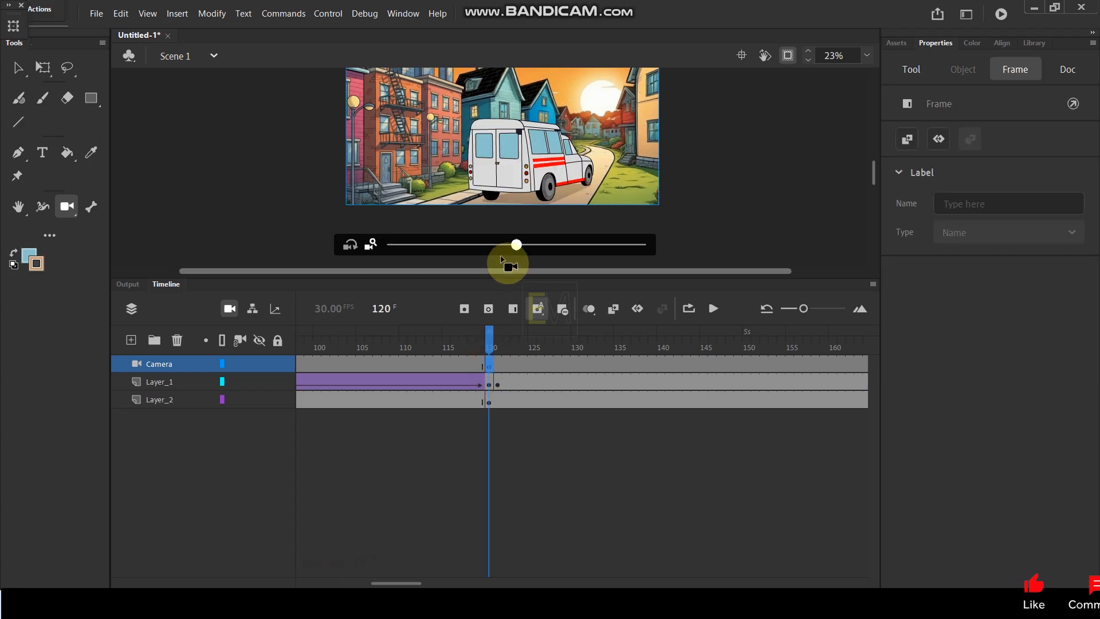
- Zoom the camera to 103% at frame 120 and create a classic tween on the Camera layer leading up to it
click(517, 246)
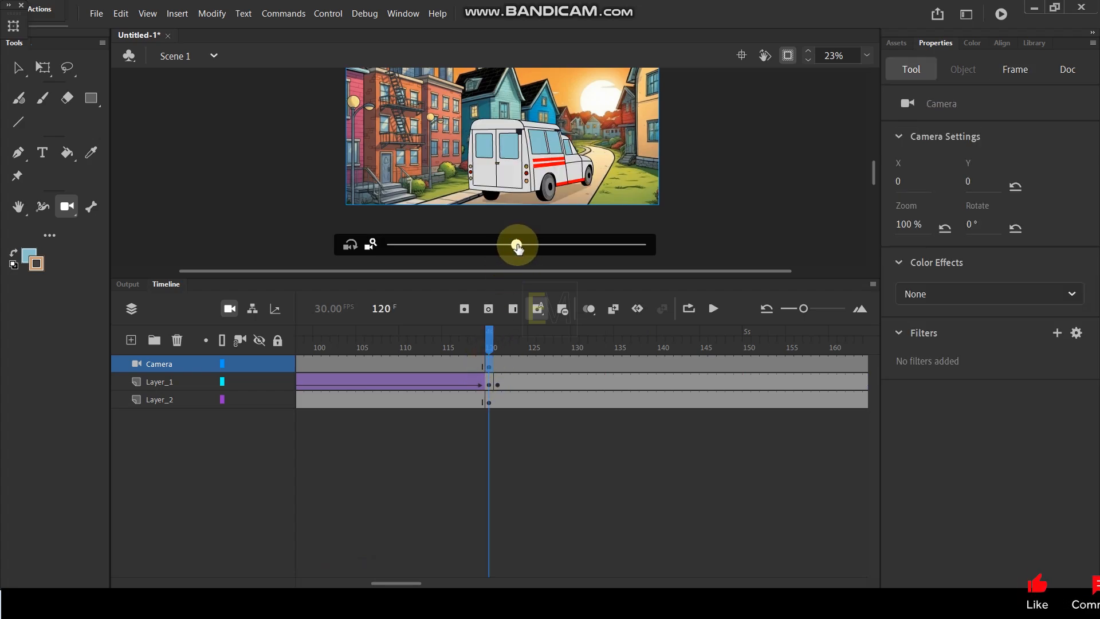
drag(517, 246, 527, 246)
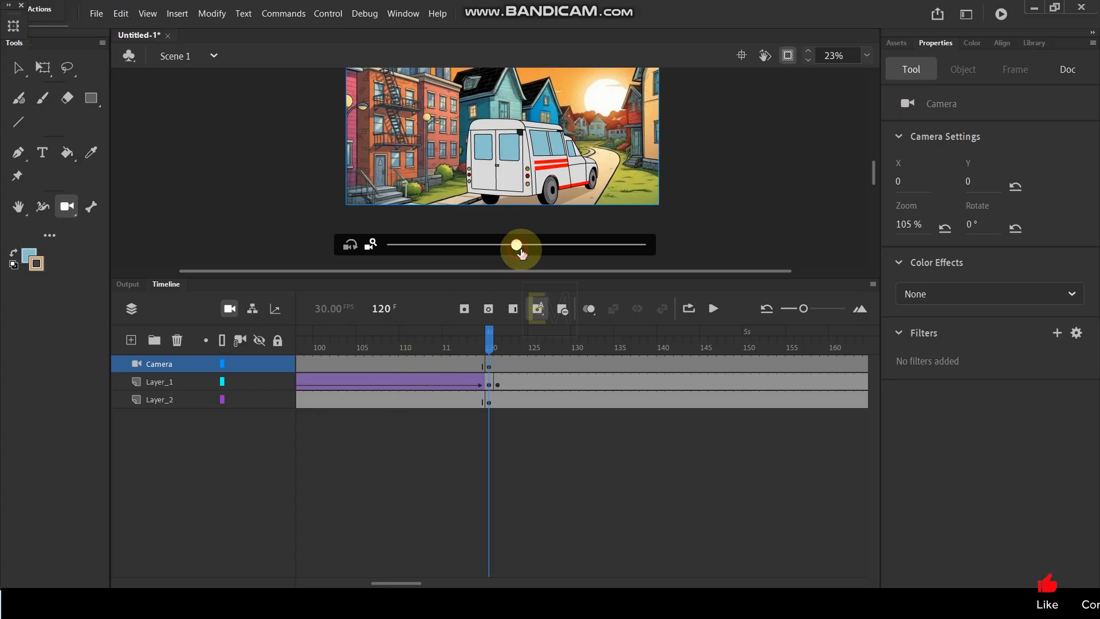
drag(520, 251, 514, 248)
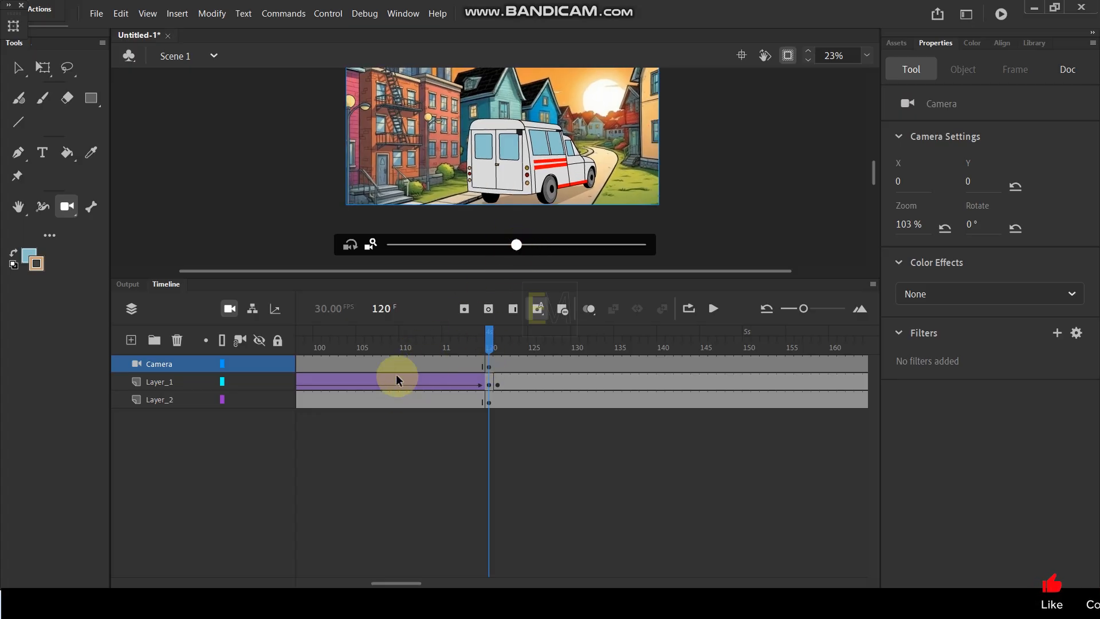
click(401, 365)
right_click(400, 365)
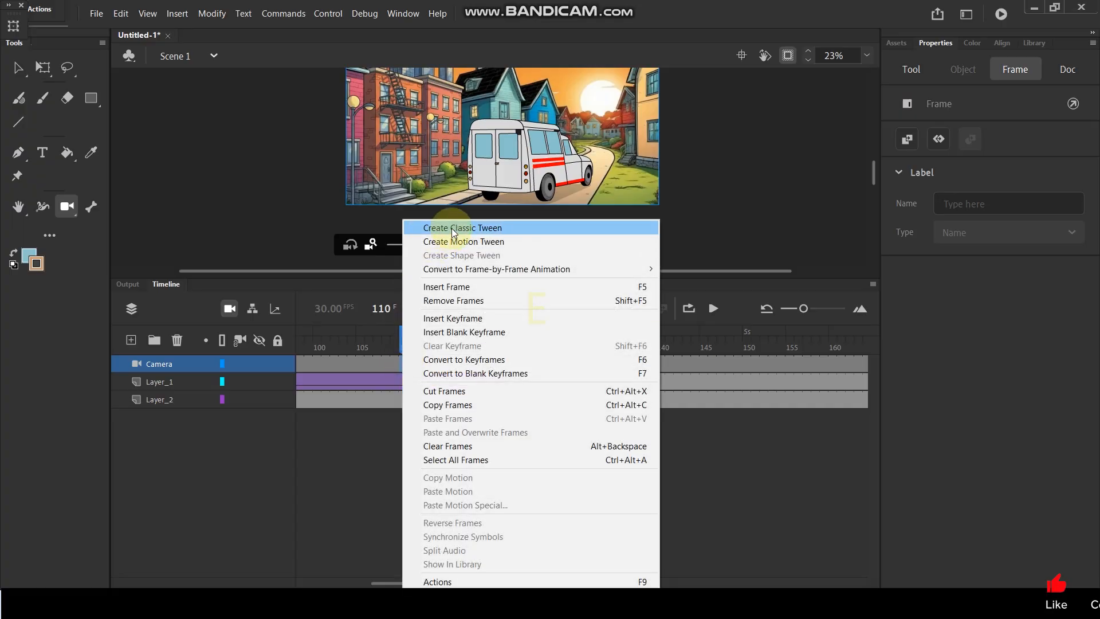
click(446, 222)
- Test the movie in a maximized preview window to check the van's drive and the camera zoom
key(ctrl+Return)
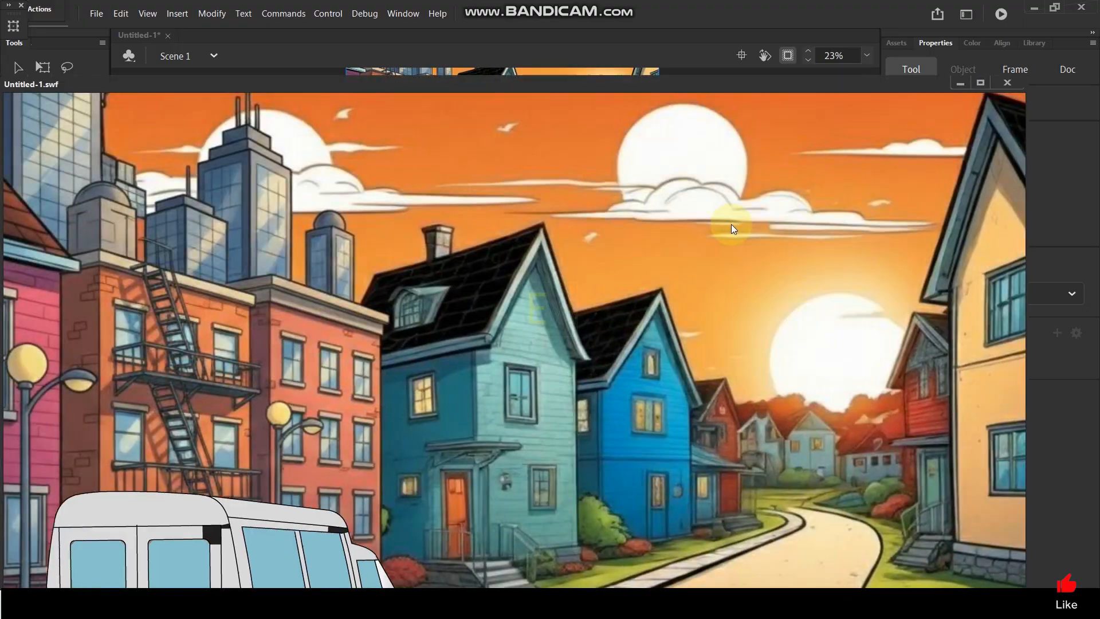
click(980, 82)
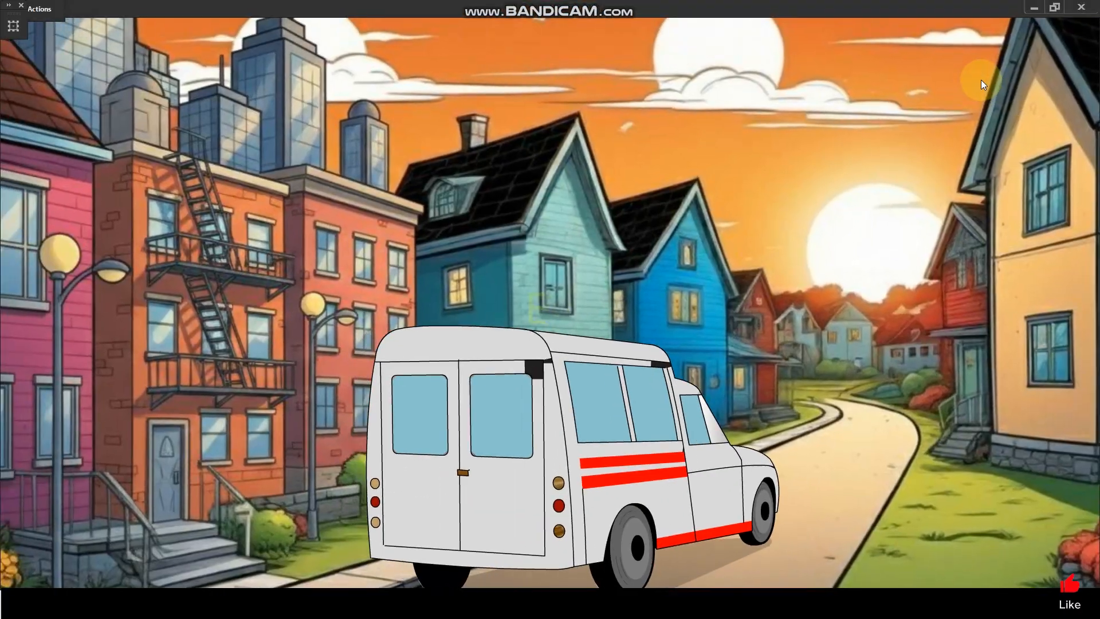